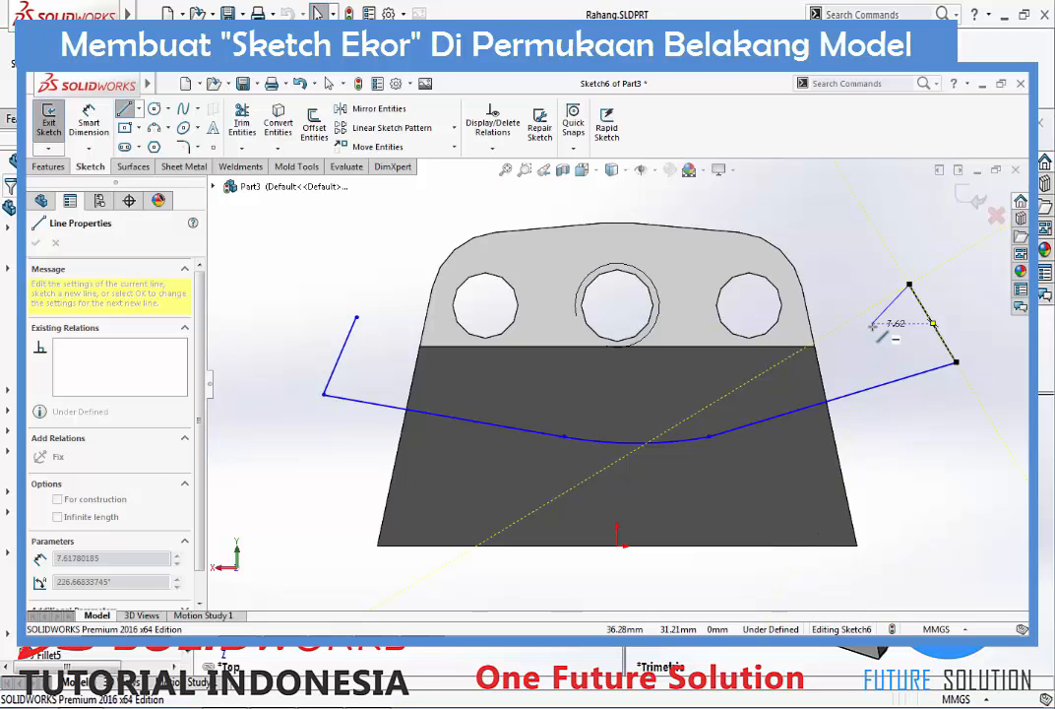
Finish the line chain and add a tangent relation between the arc and the sloped line on its right
key("Escape")
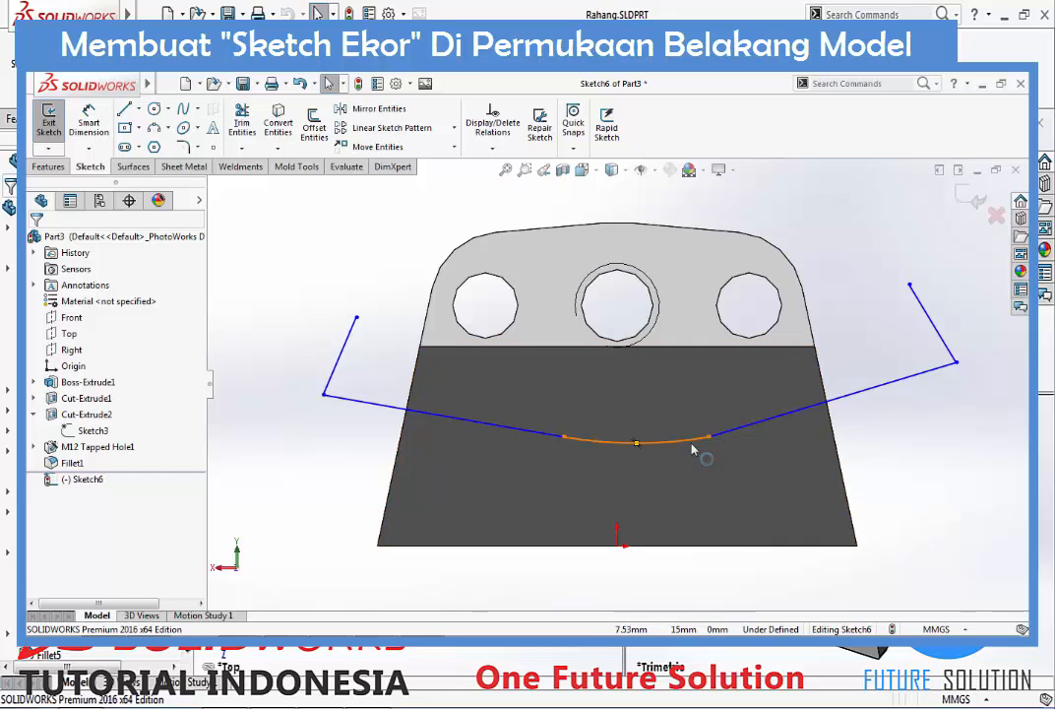
left_click(591, 440)
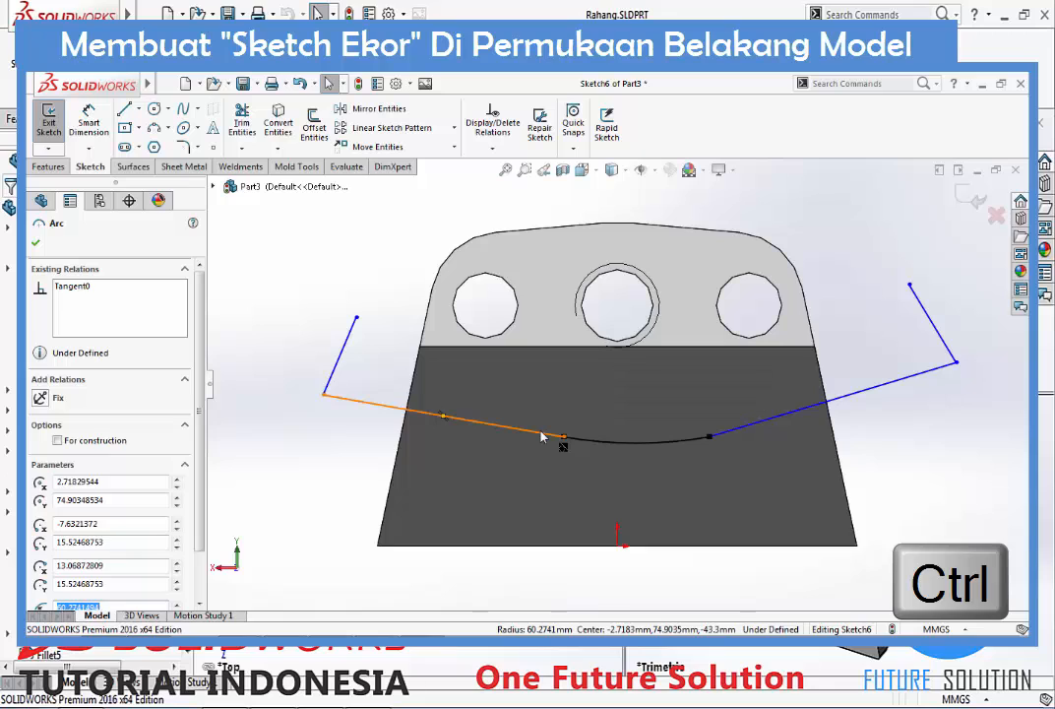
left_click(542, 437, "ctrl")
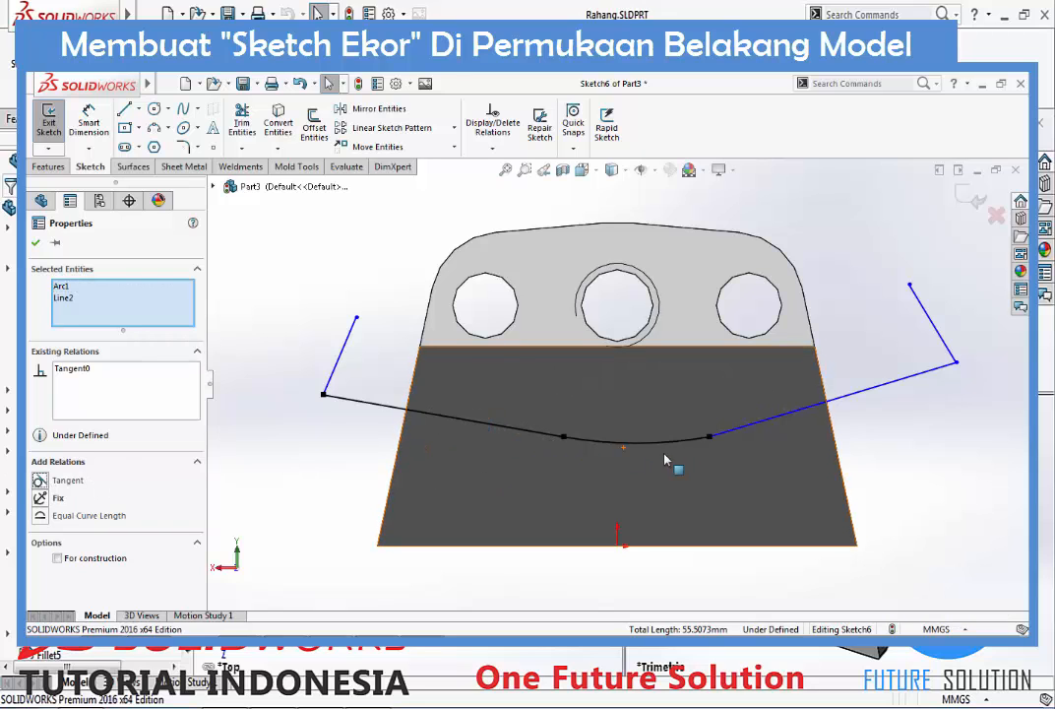
key("Escape")
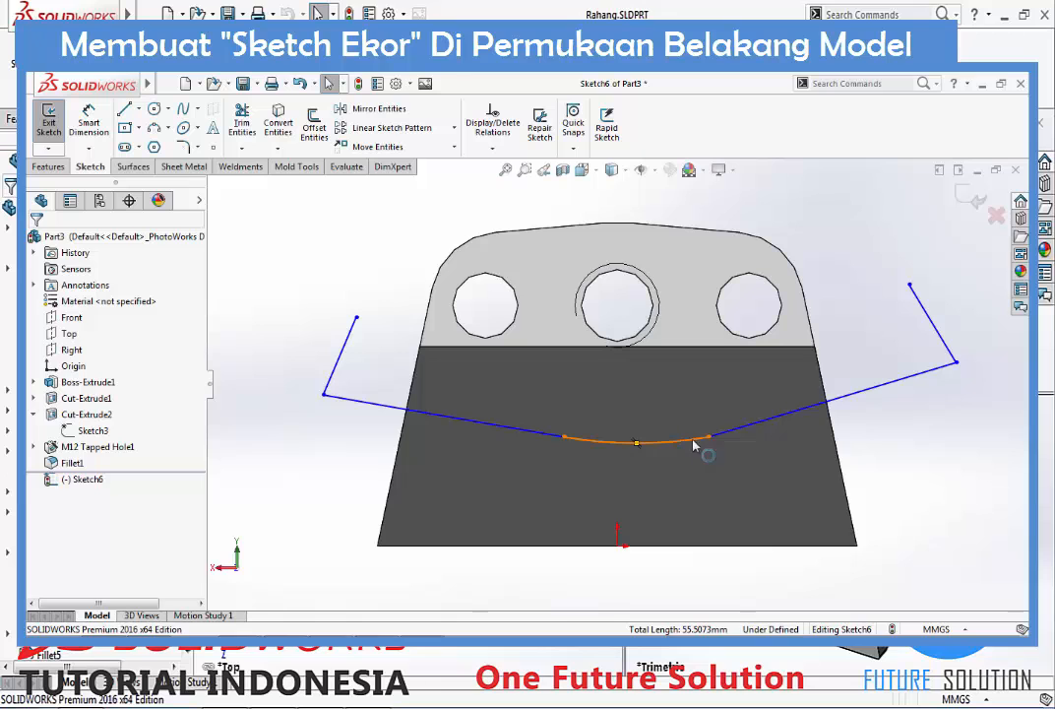
left_click(694, 443)
left_click(742, 429, "ctrl")
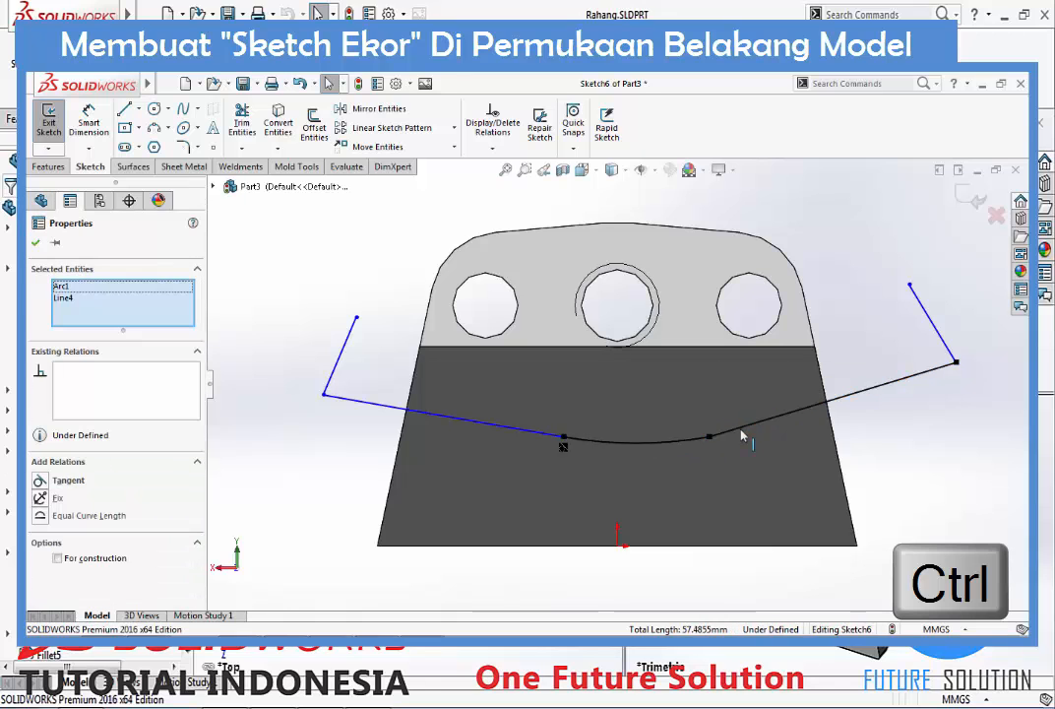
left_click(39, 482)
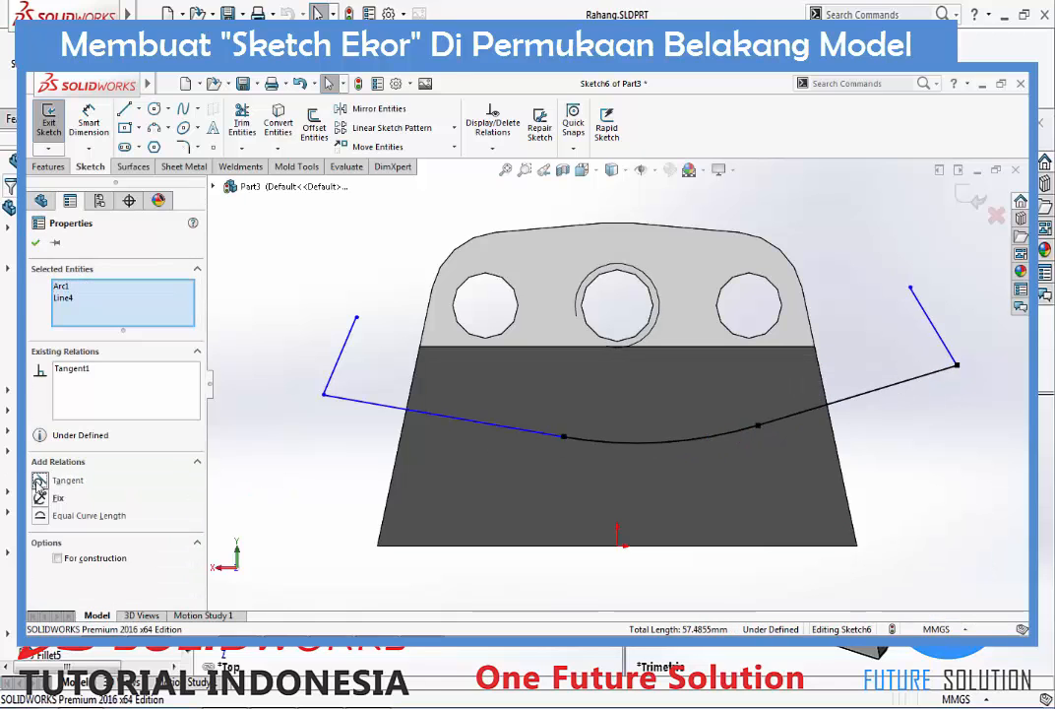
key("Escape")
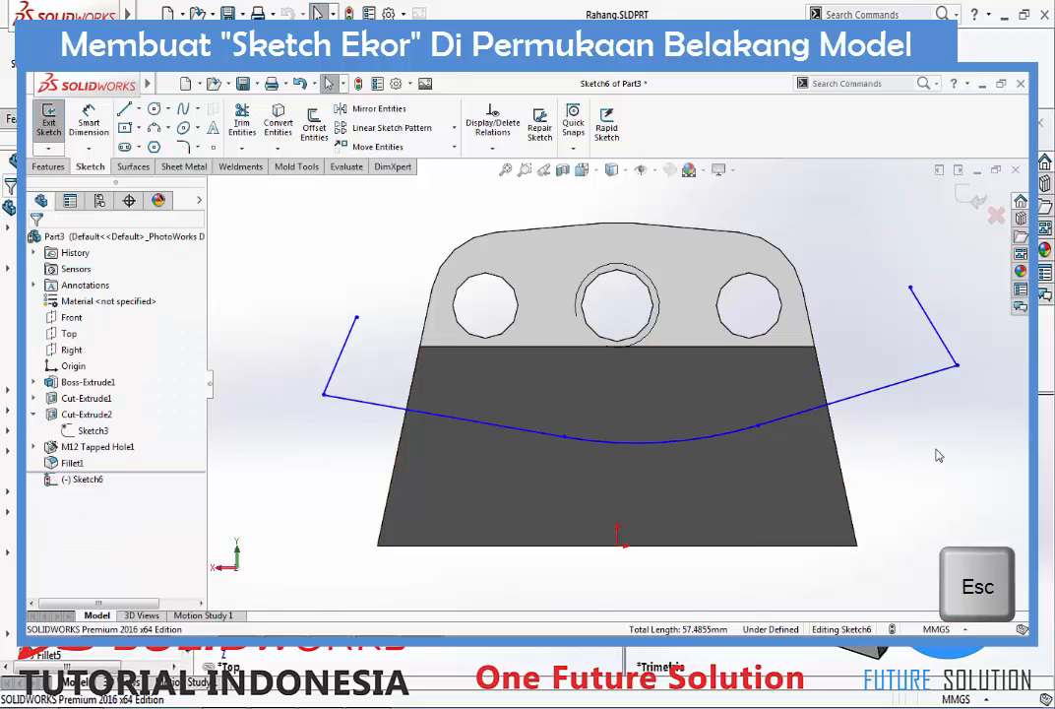
Add horizontal relations between the profile's two open upper endpoints and between its two outer corner points
left_click(357, 318)
left_click(911, 289, "ctrl")
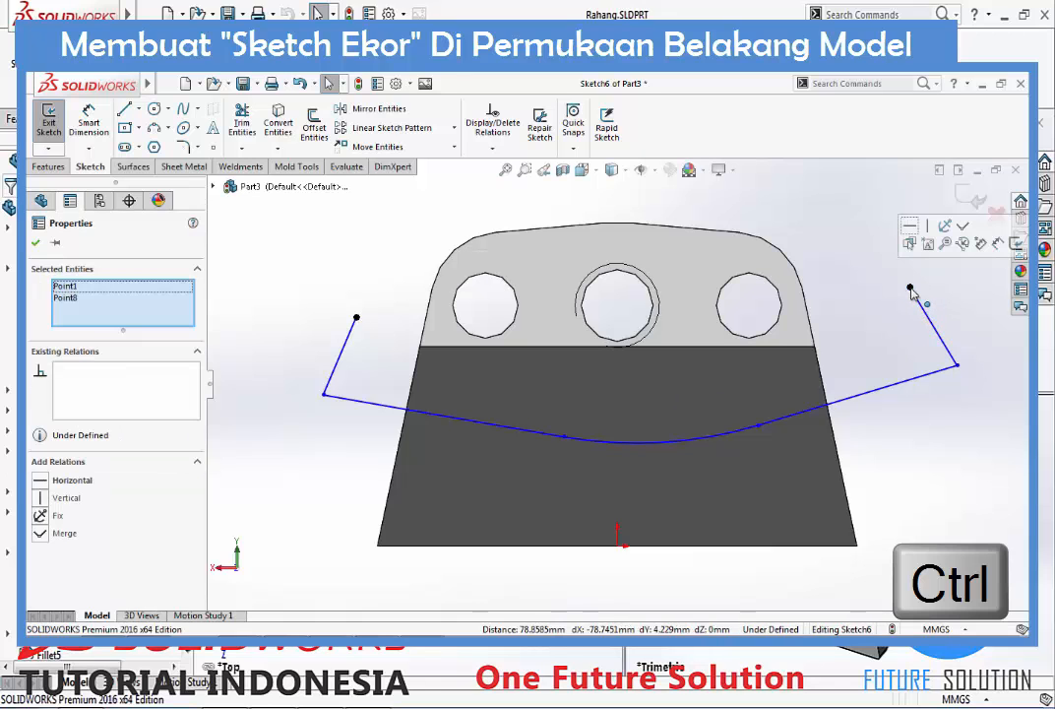
left_click(40, 483)
key("Escape")
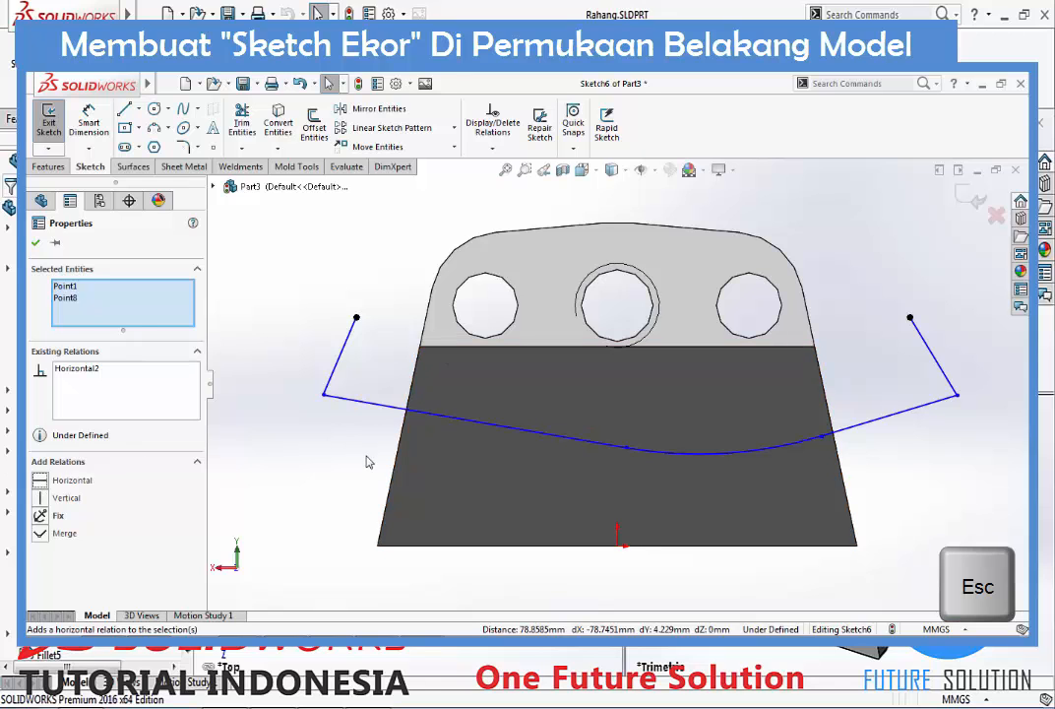
left_click(324, 395)
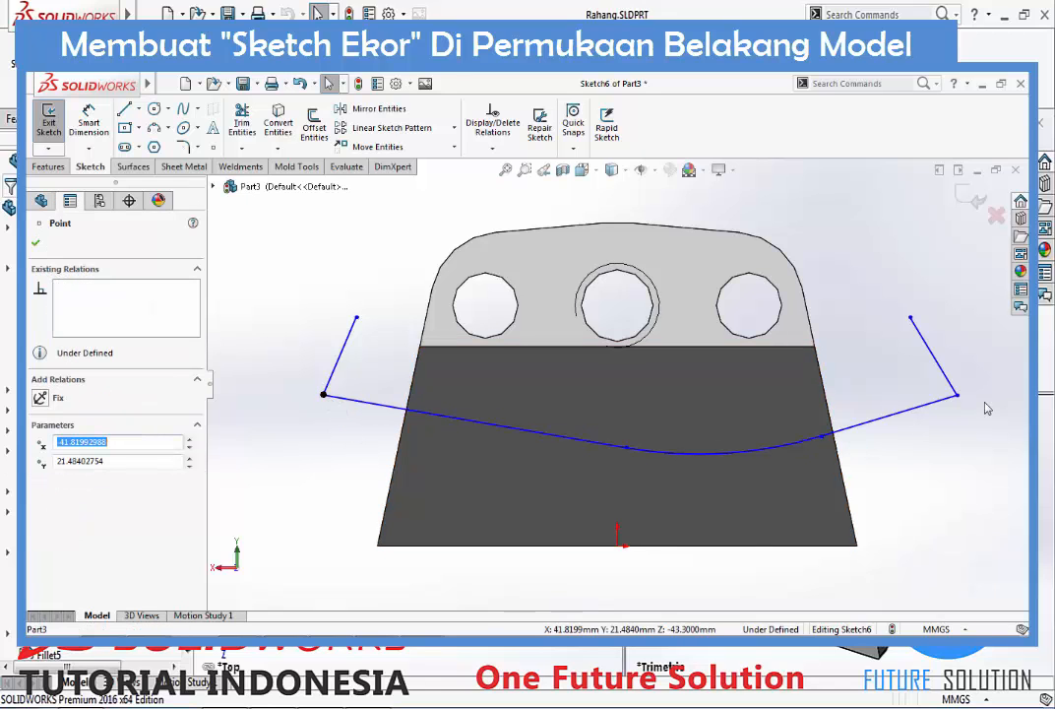
left_click(957, 396, "ctrl")
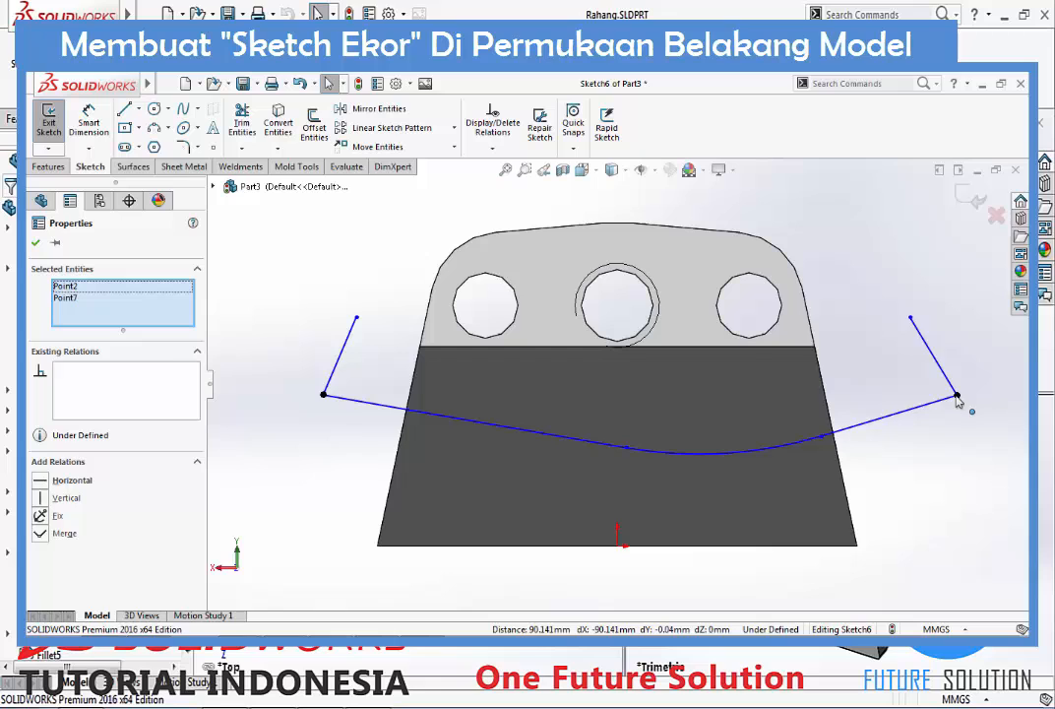
left_click(41, 483)
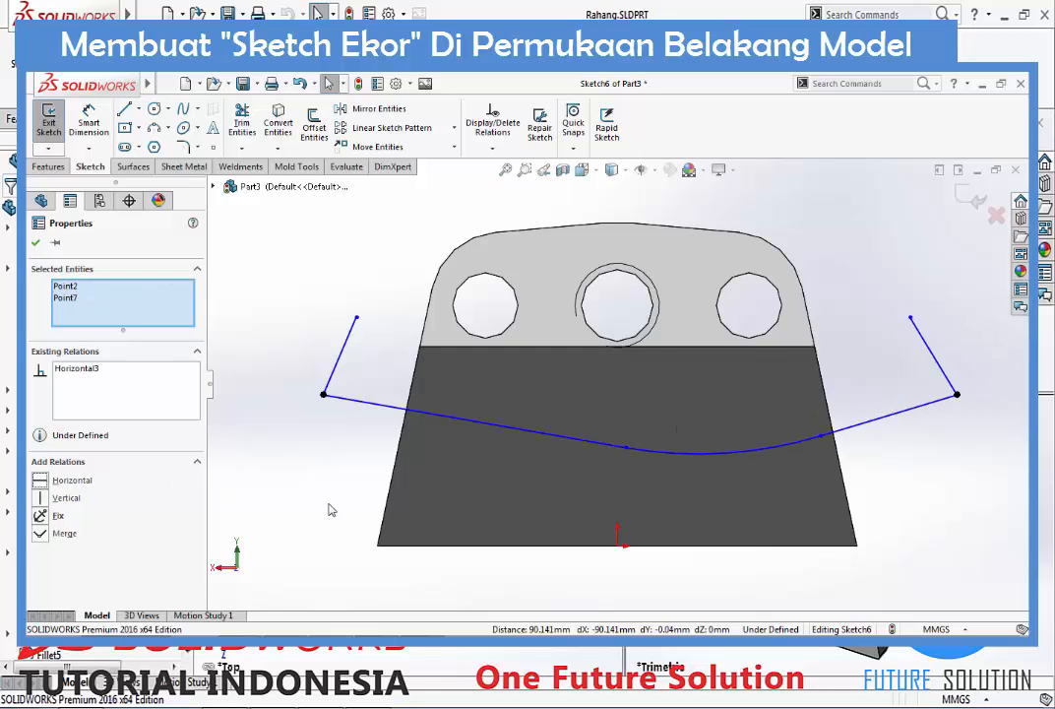
key("Escape")
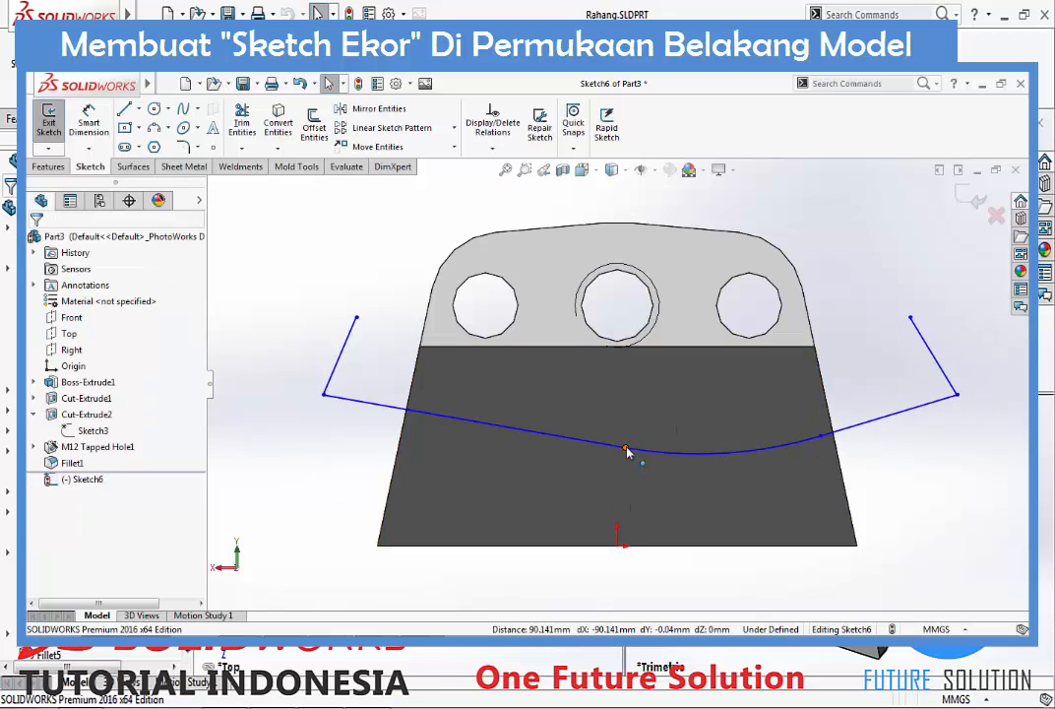
Add a horizontal relation between the two endpoints of the arc
left_click(626, 449)
left_click(822, 436, "ctrl")
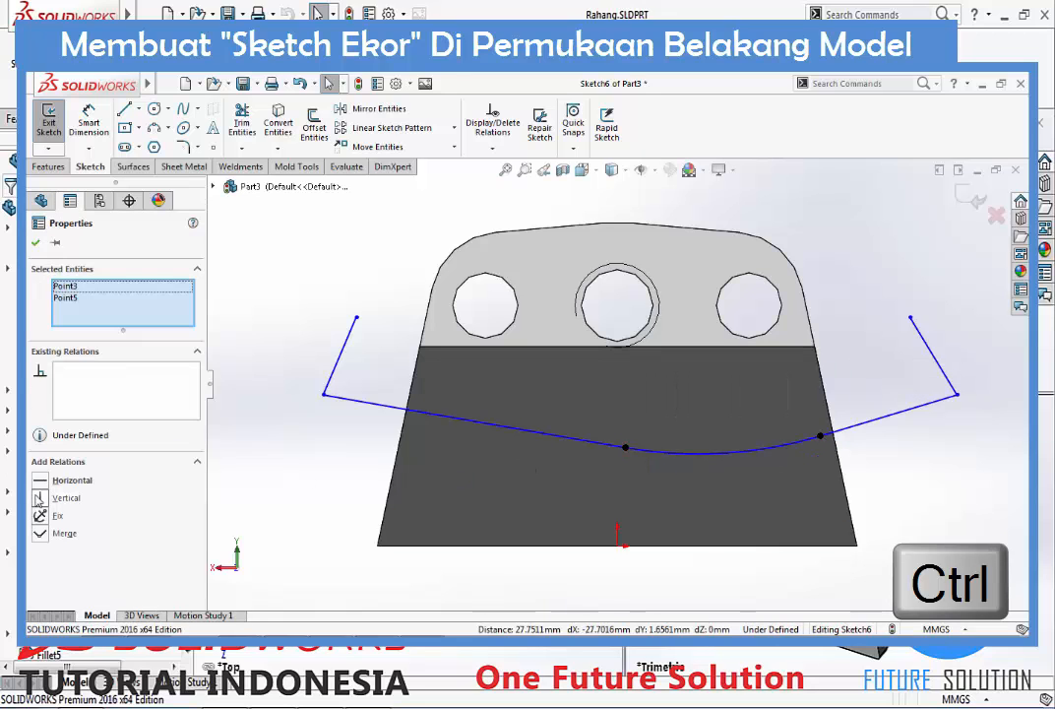
left_click(41, 483)
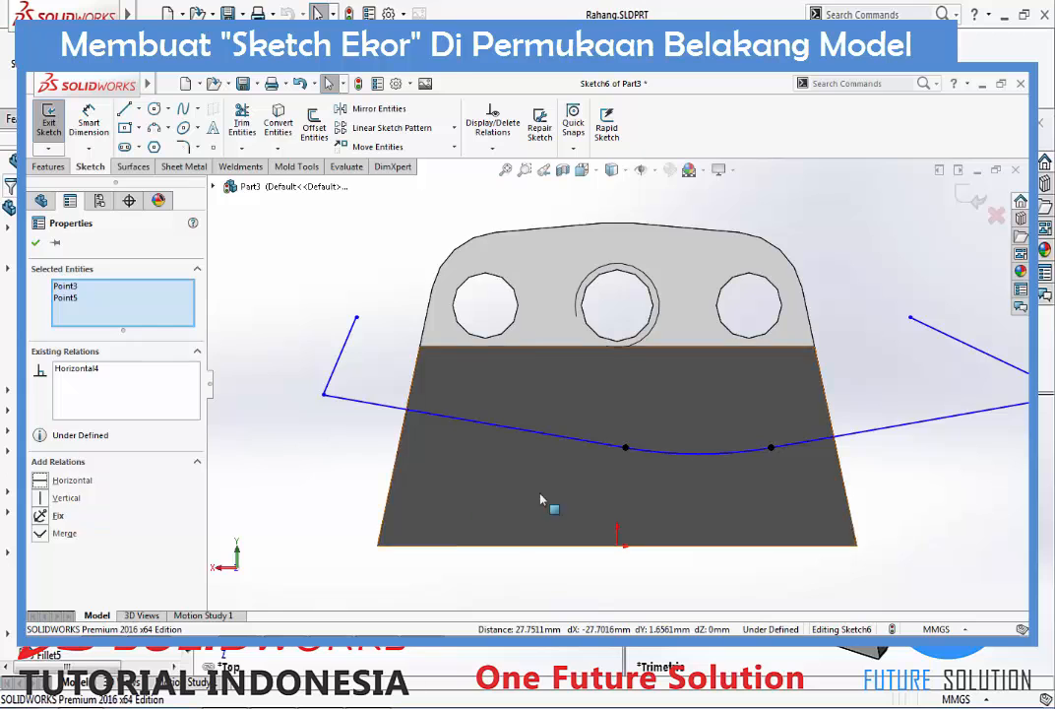
scroll(542, 499, "up", 2)
scroll(827, 392, "down", 1)
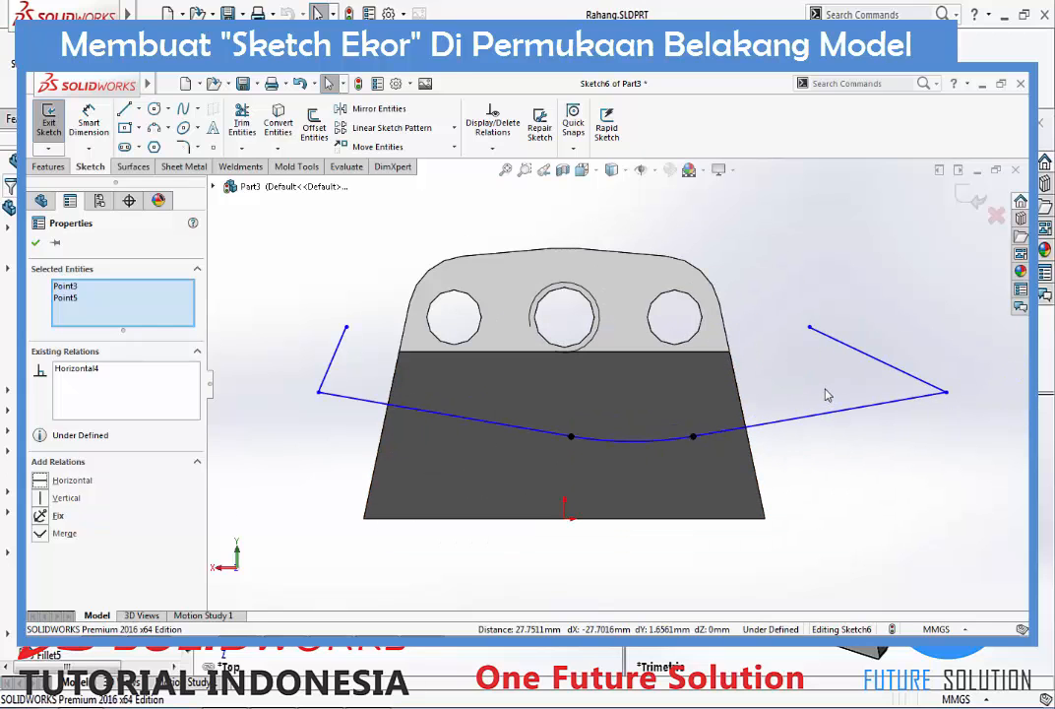
key("Escape")
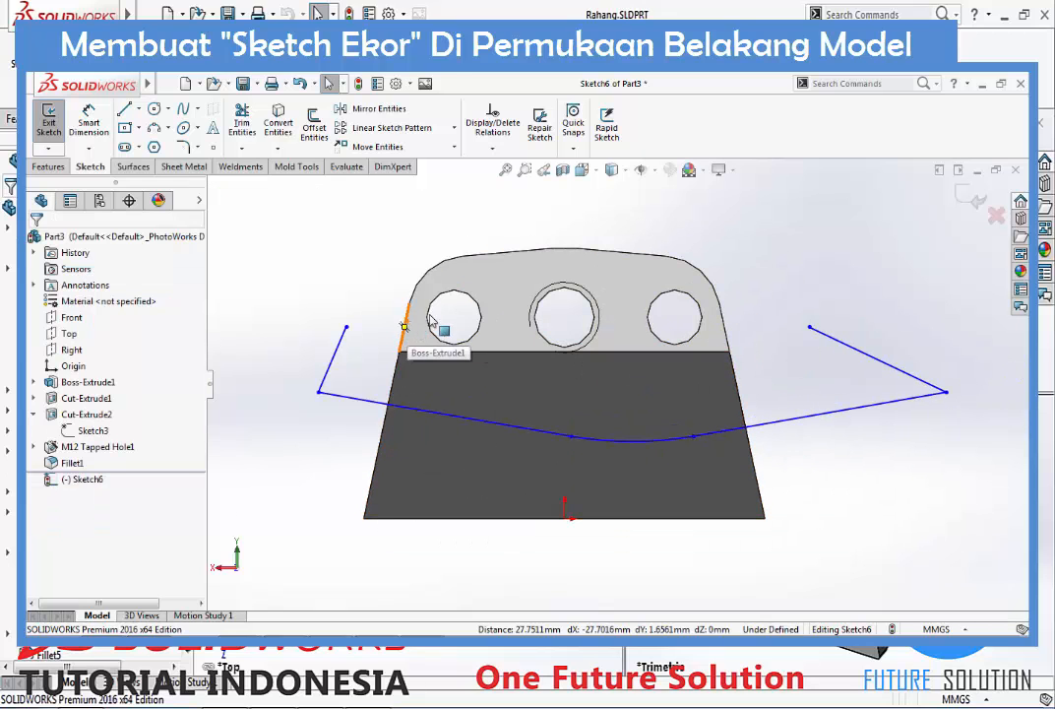
Make the profile's left side line collinear with the upper plate's slanted left edge
scroll(430, 322, "down", 4)
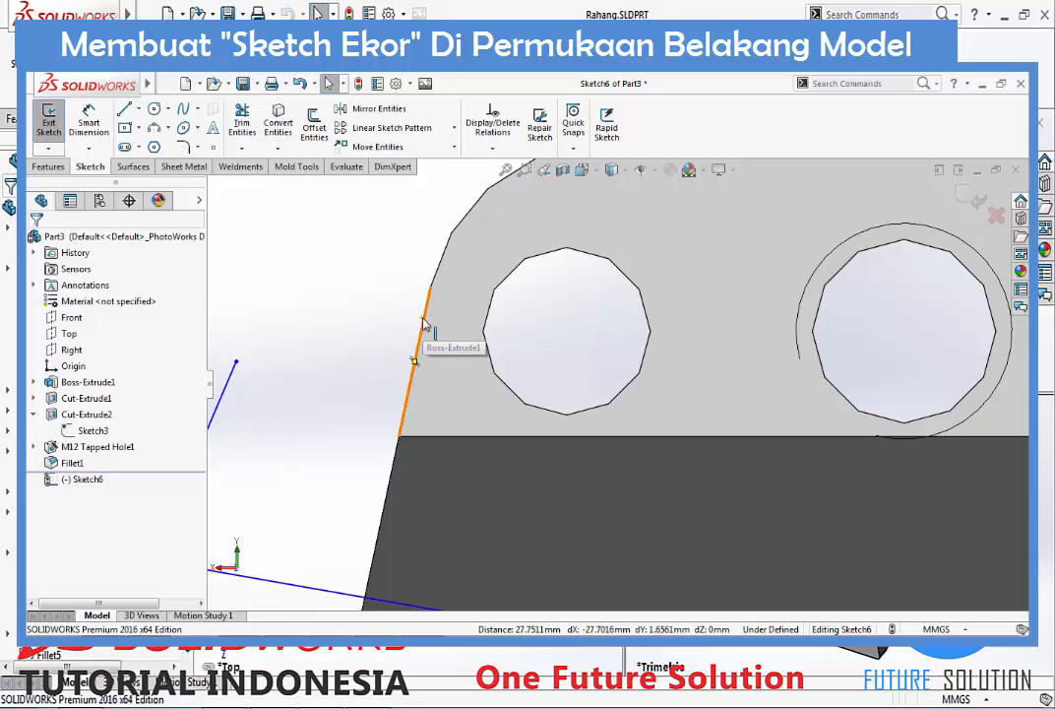
left_click(425, 322)
scroll(336, 364, "up", 3)
left_click(352, 381, "ctrl")
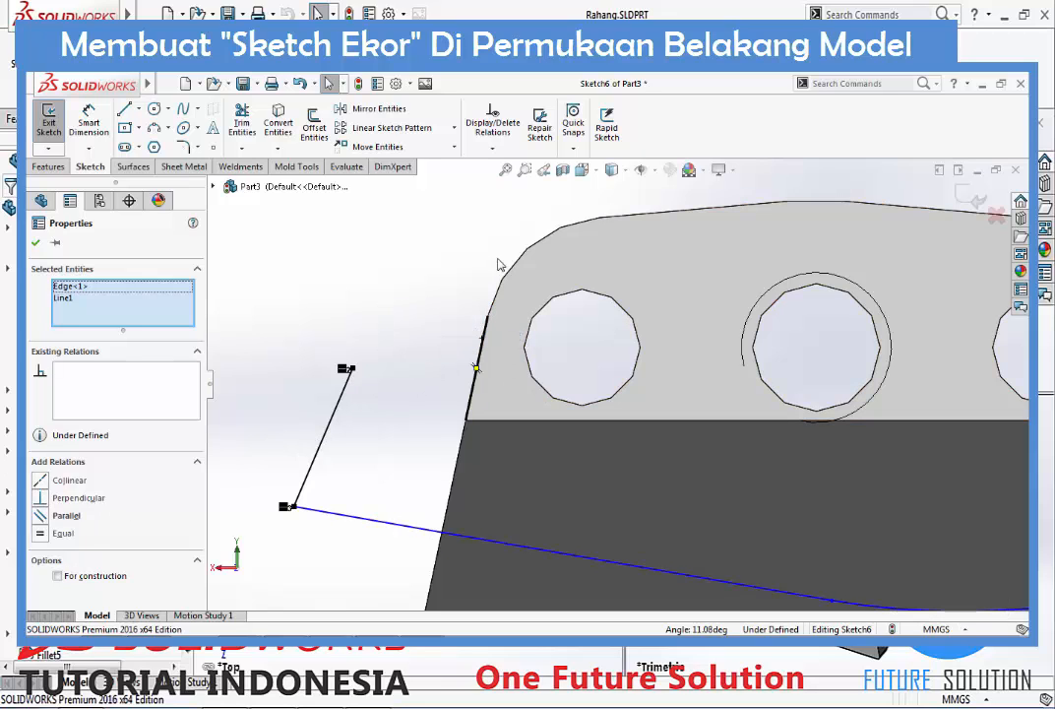
left_click(40, 480)
scroll(801, 439, "up", 5)
scroll(867, 413, "down", 3)
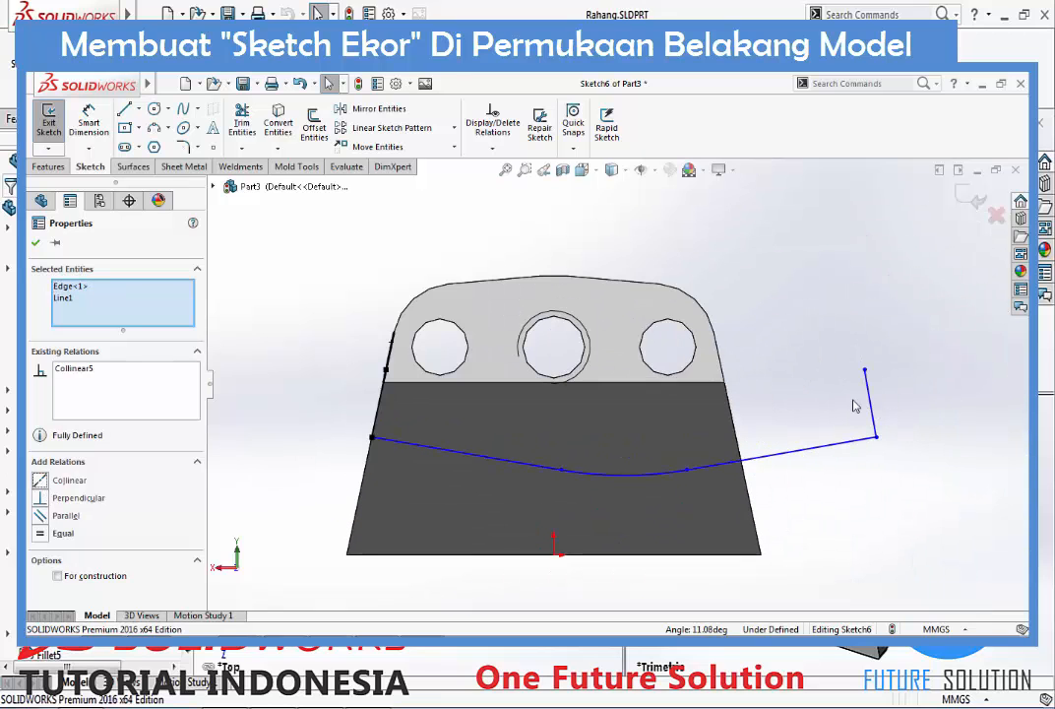
key("Escape")
Make the profile's right side line collinear with the upper plate's slanted right edge
scroll(872, 386, "down", 3)
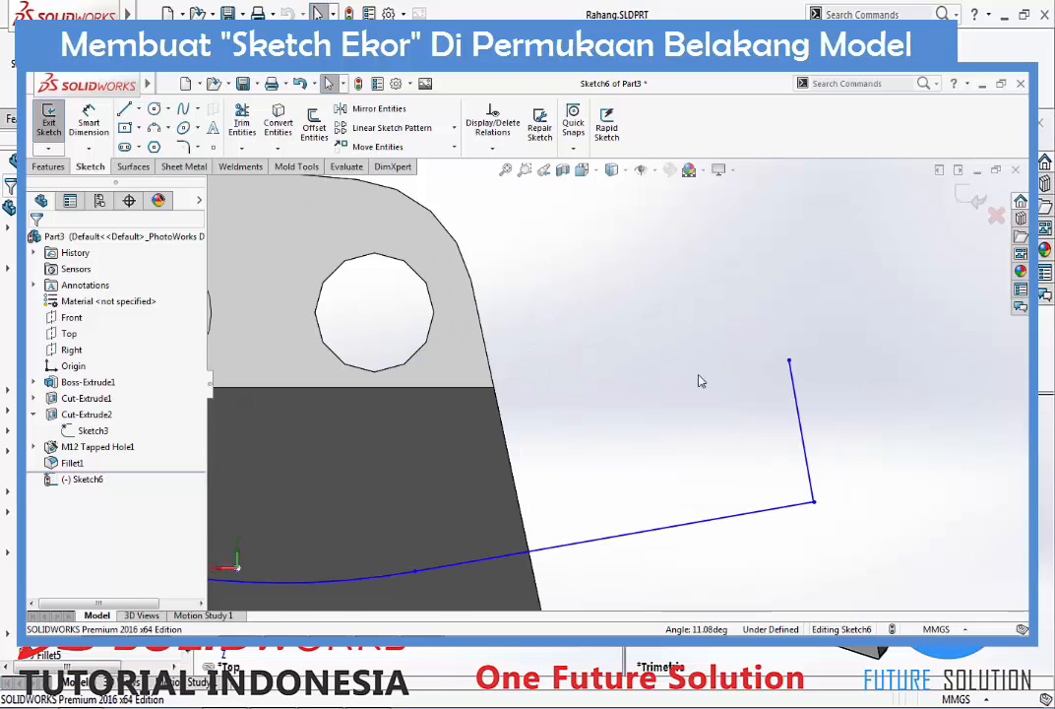
left_click(480, 314)
key("ctrl")
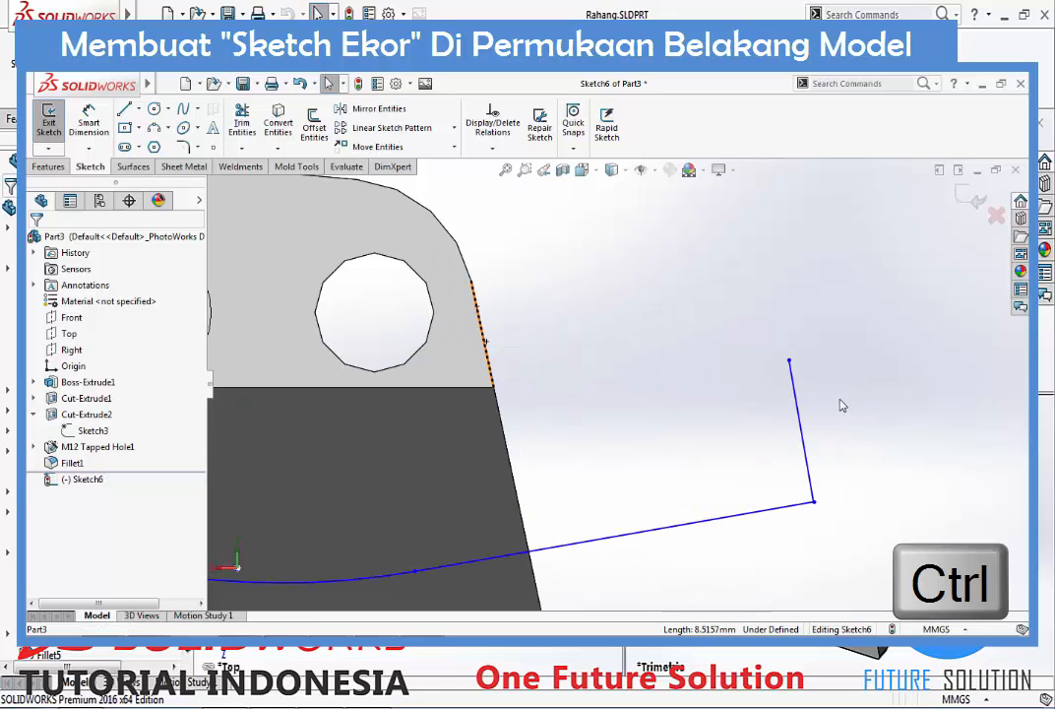
left_click(798, 391, "ctrl")
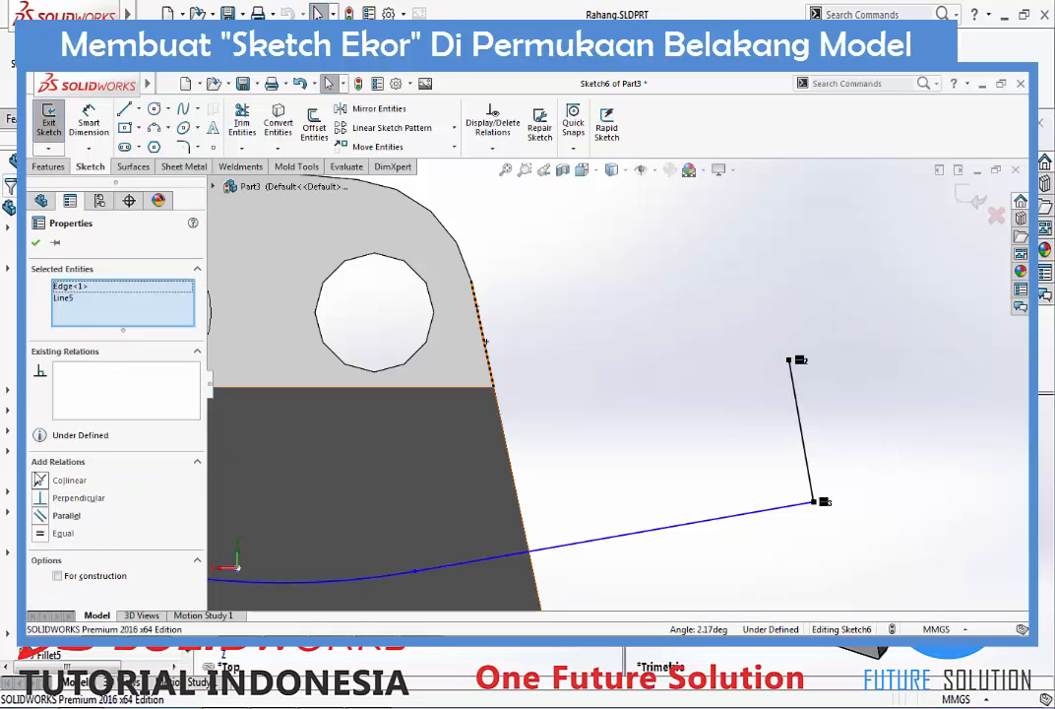
left_click(64, 479)
scroll(541, 437, "down", 5)
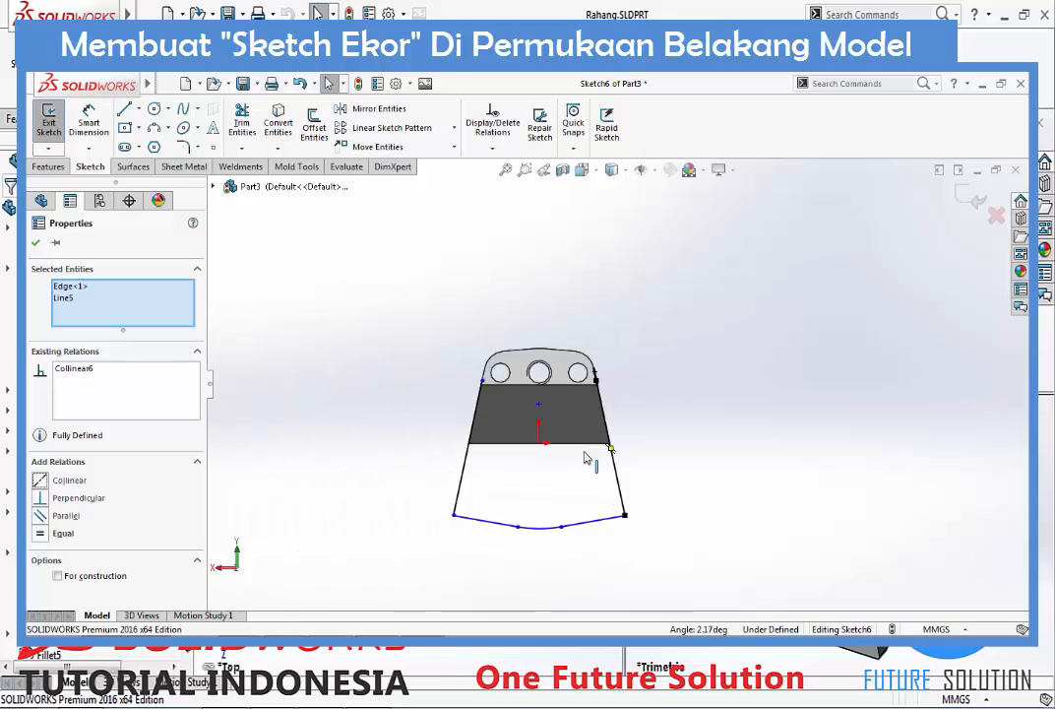
key("Escape")
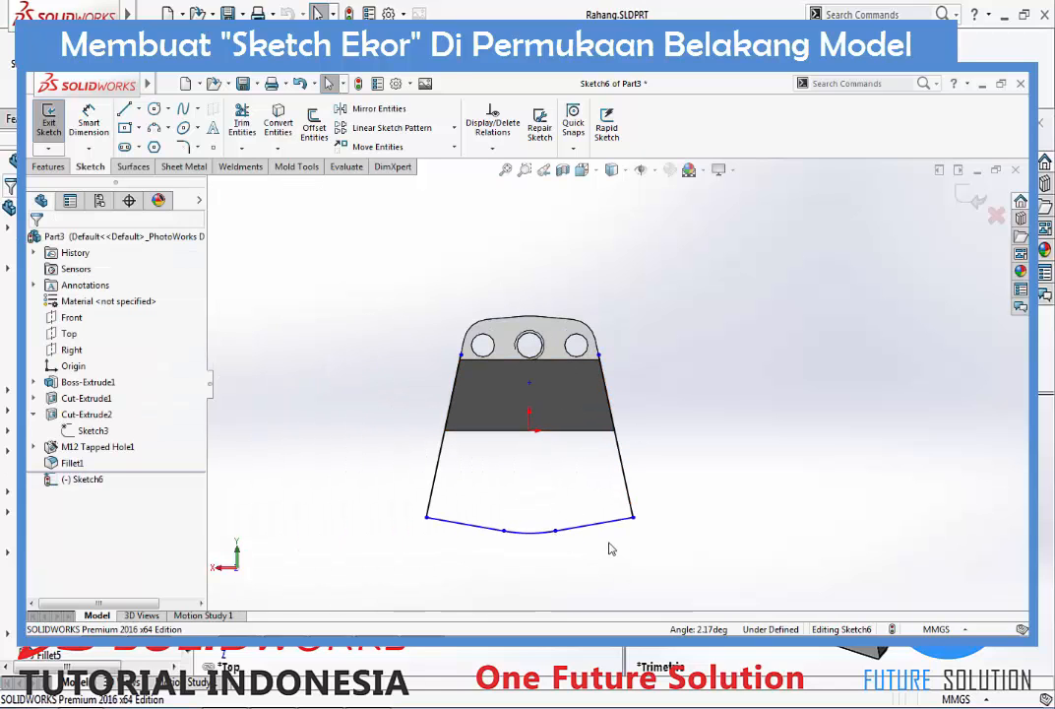
Dimension the angle between the two sloped lower lines and set it to 170°
left_click(88, 120)
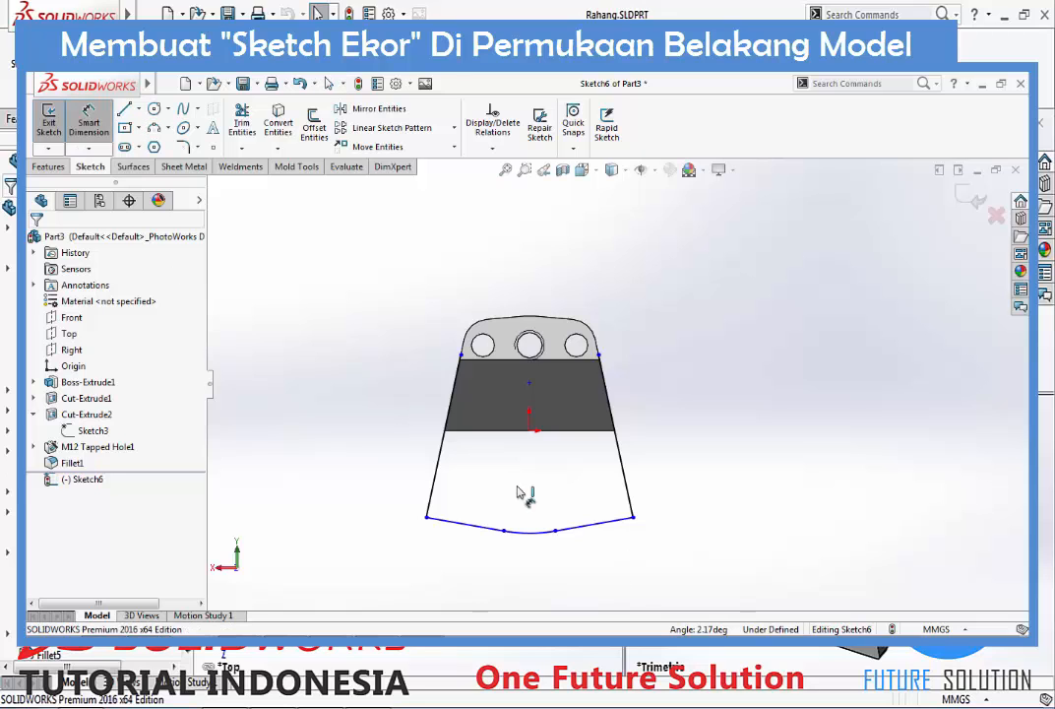
left_click(490, 531)
left_click(605, 519)
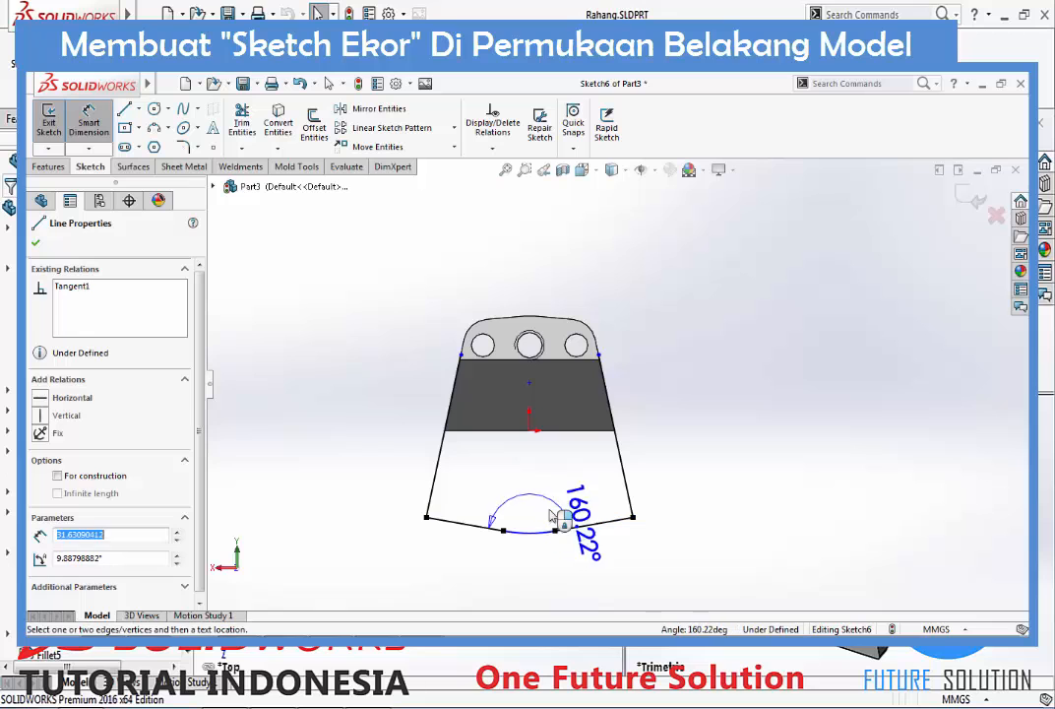
left_click(535, 499)
type("170")
key("Return")
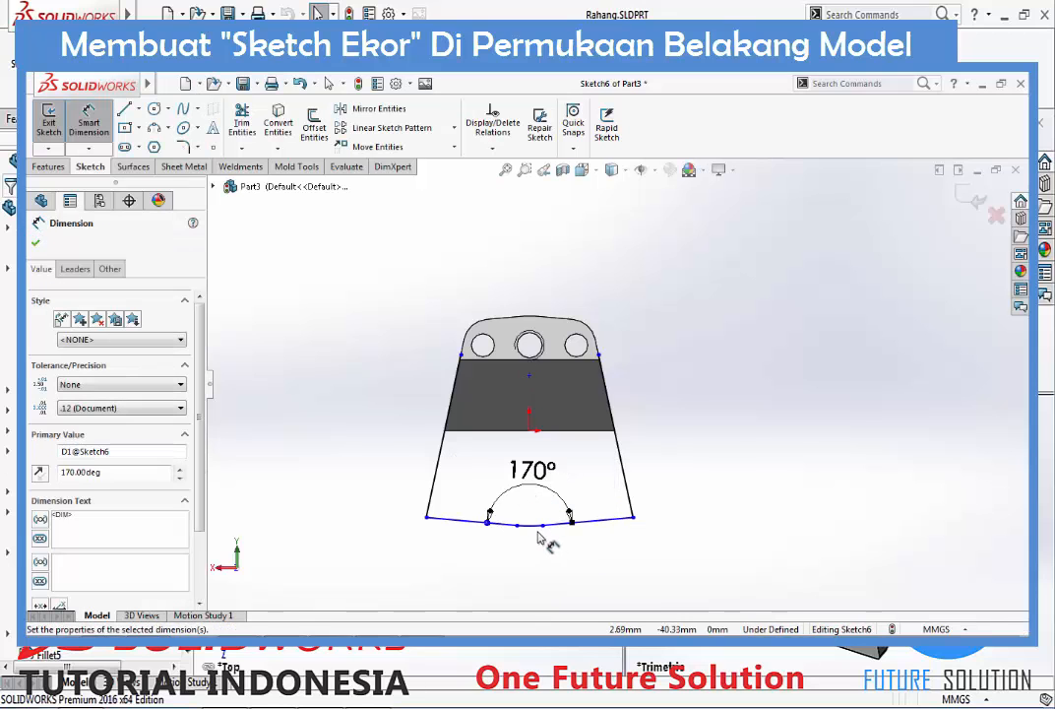
Dimension the radius of the arc between the sloped lines and set it to 20 mm
scroll(546, 537, "down", 5)
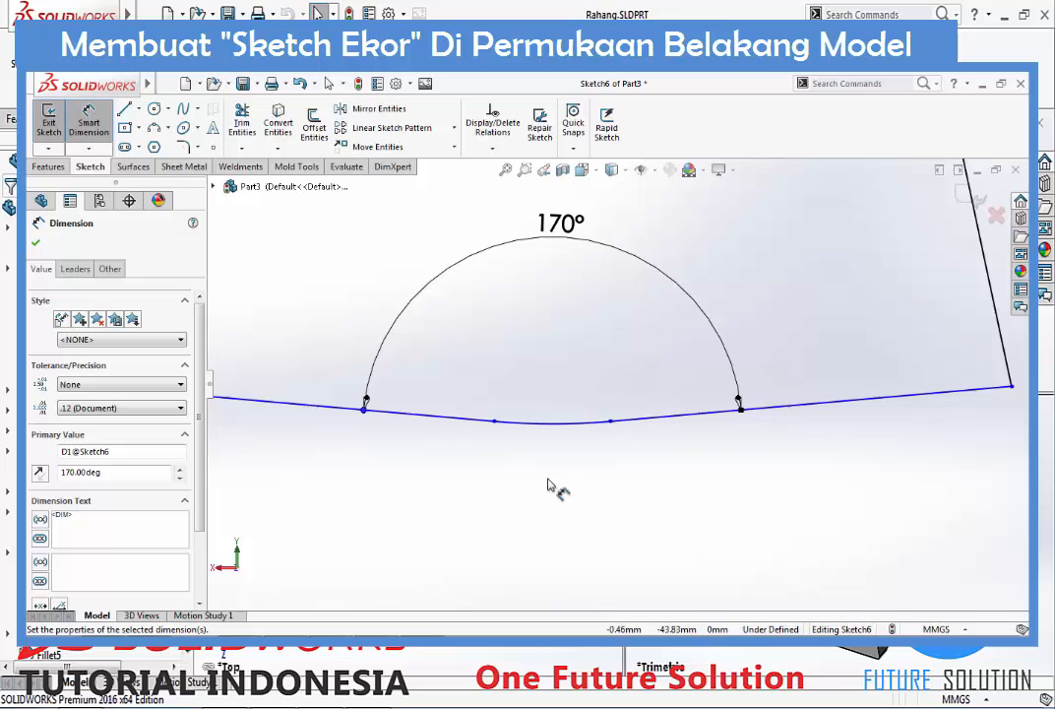
left_click(591, 425)
left_click(596, 547)
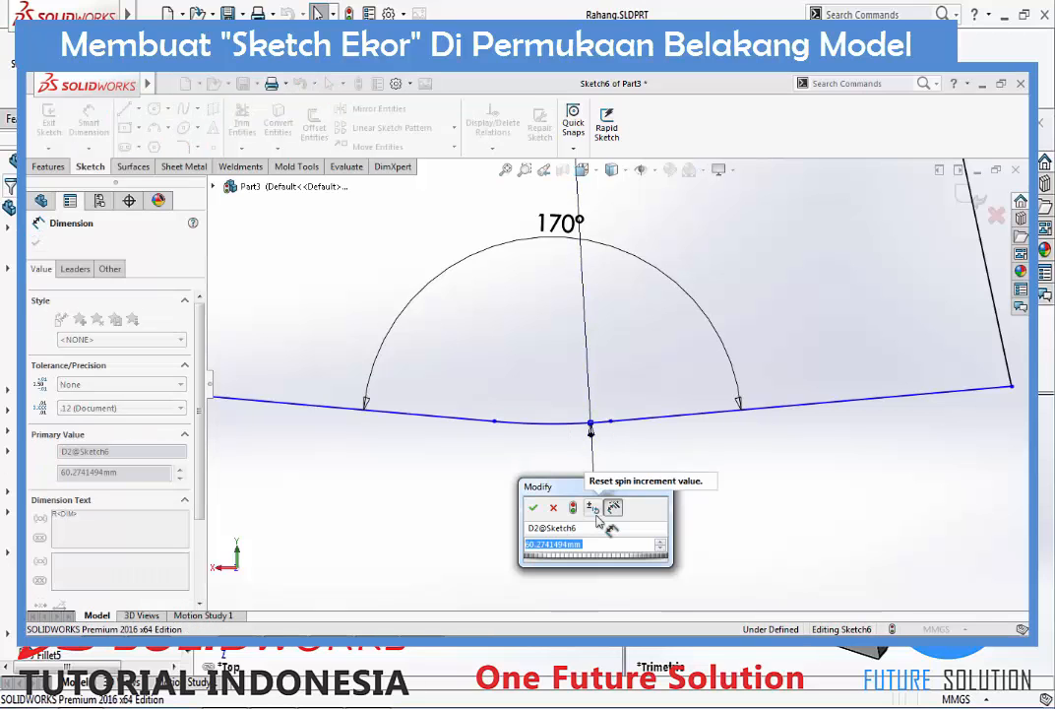
type("20")
key("Return")
scroll(643, 492, "up", 4)
key("Escape")
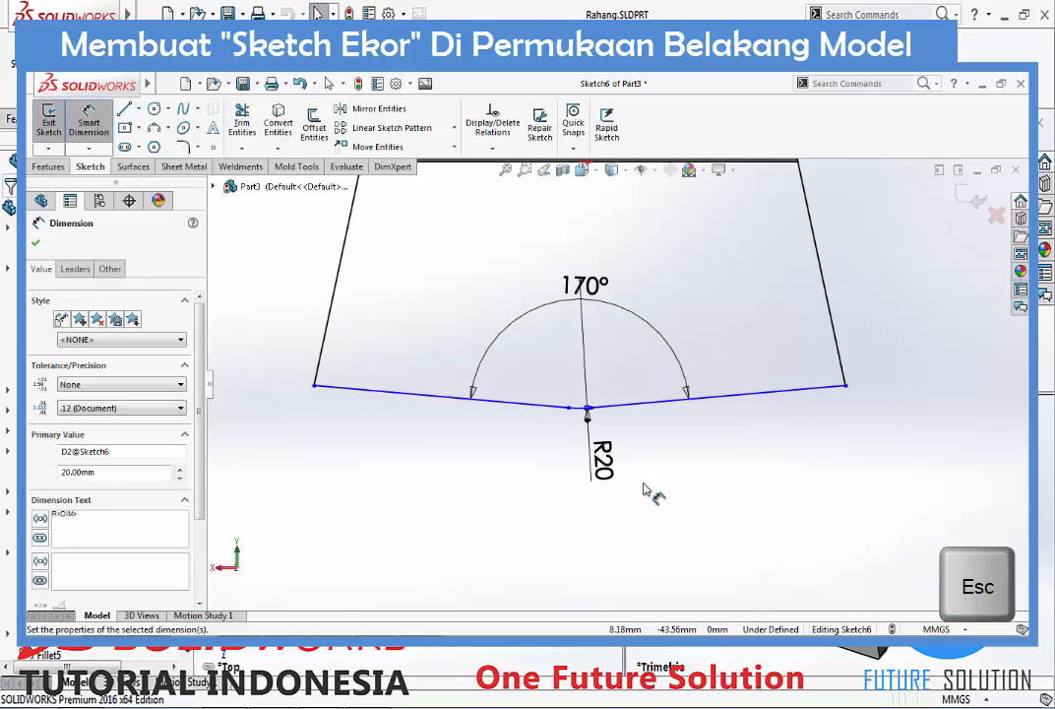
scroll(645, 489, "up", 3)
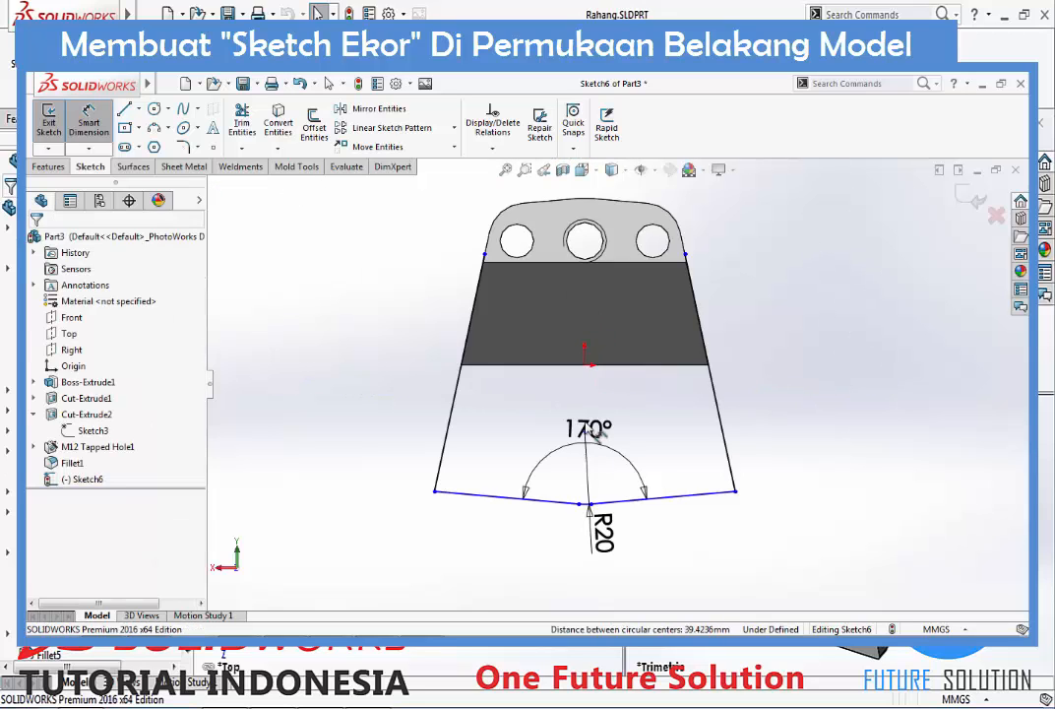
key("Escape")
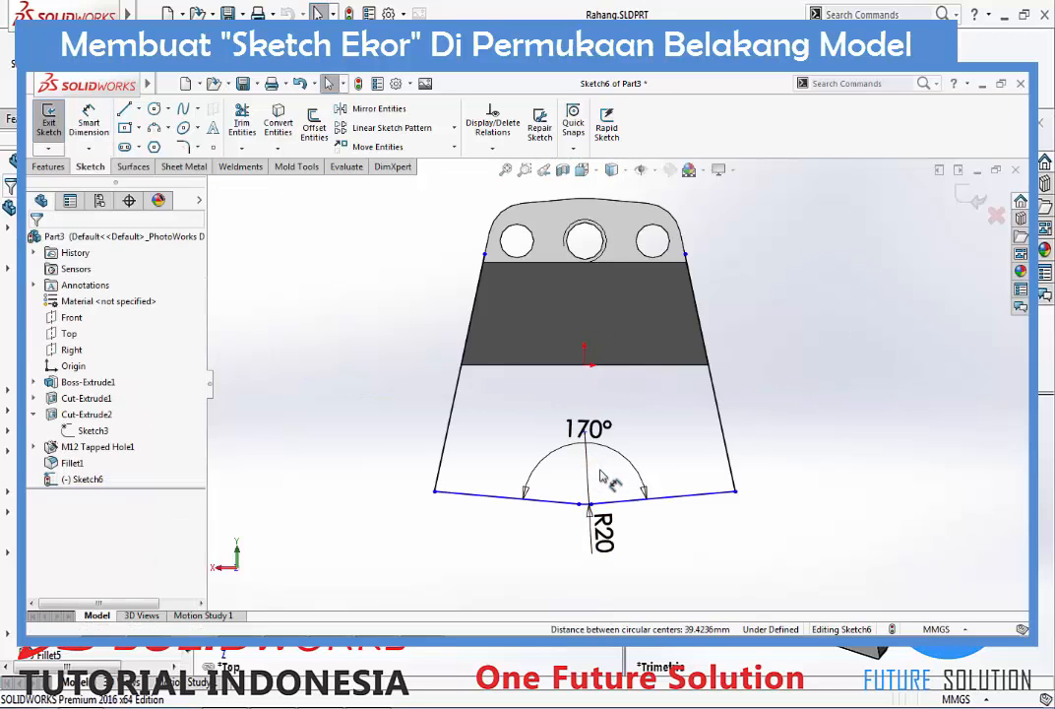
Draw a vertical centerline from the midpoint of the profile's lower arc to the midpoint of the upper plate's top edge
left_click(138, 108)
left_click(160, 144)
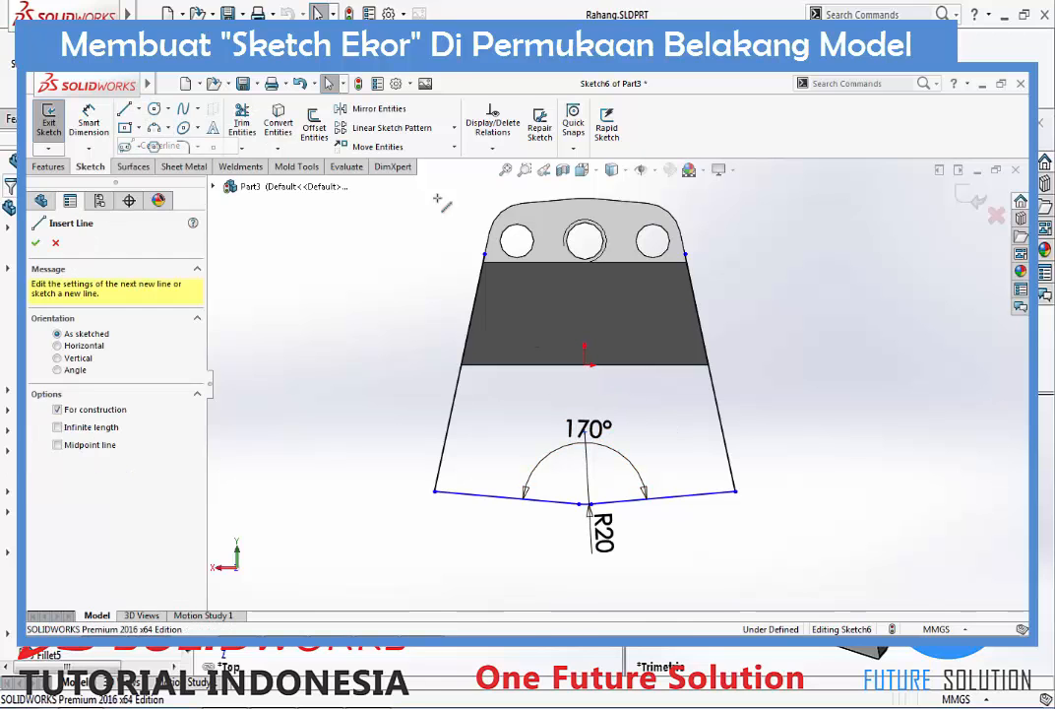
scroll(583, 498, "down", 10)
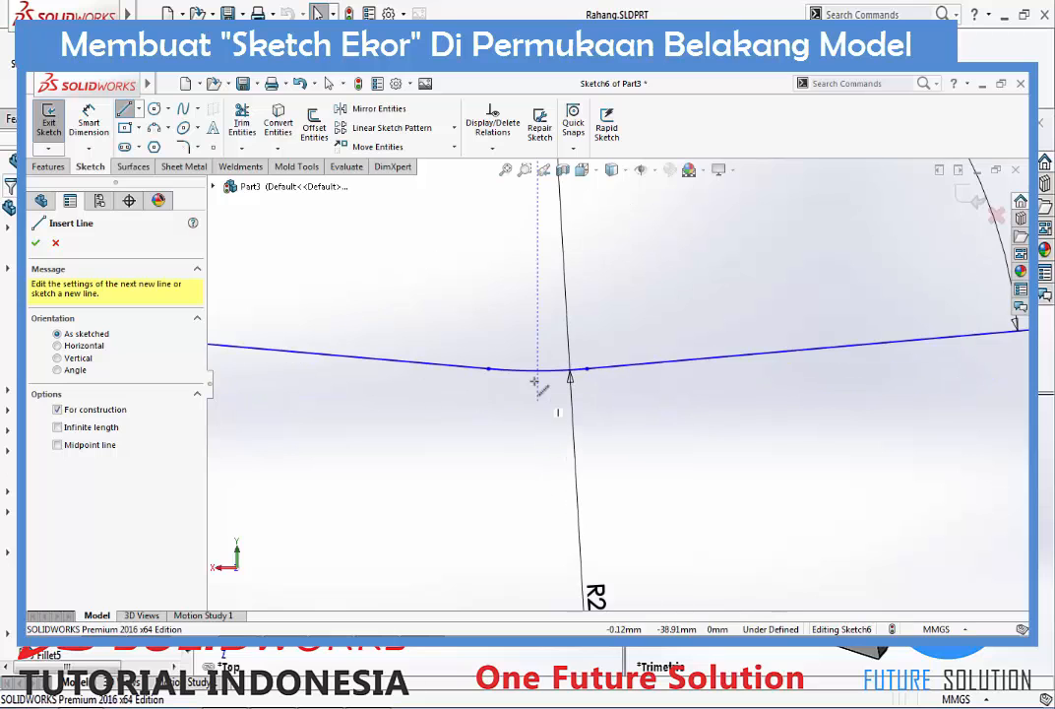
left_click(538, 371)
scroll(583, 284, "up", 10)
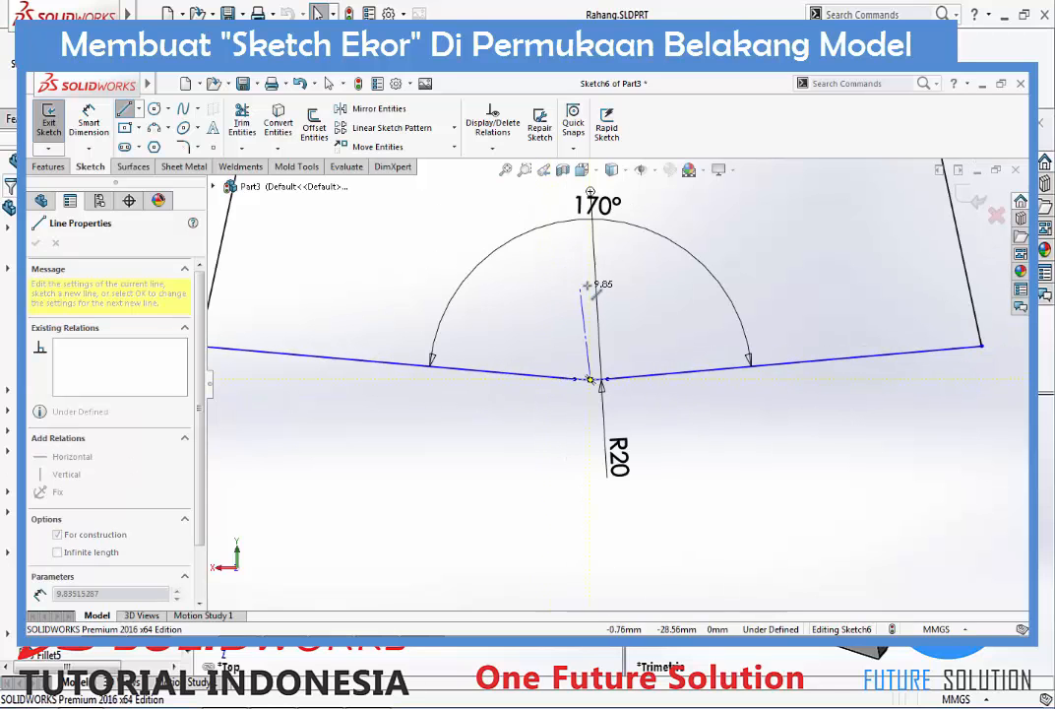
scroll(608, 295, "down", 10)
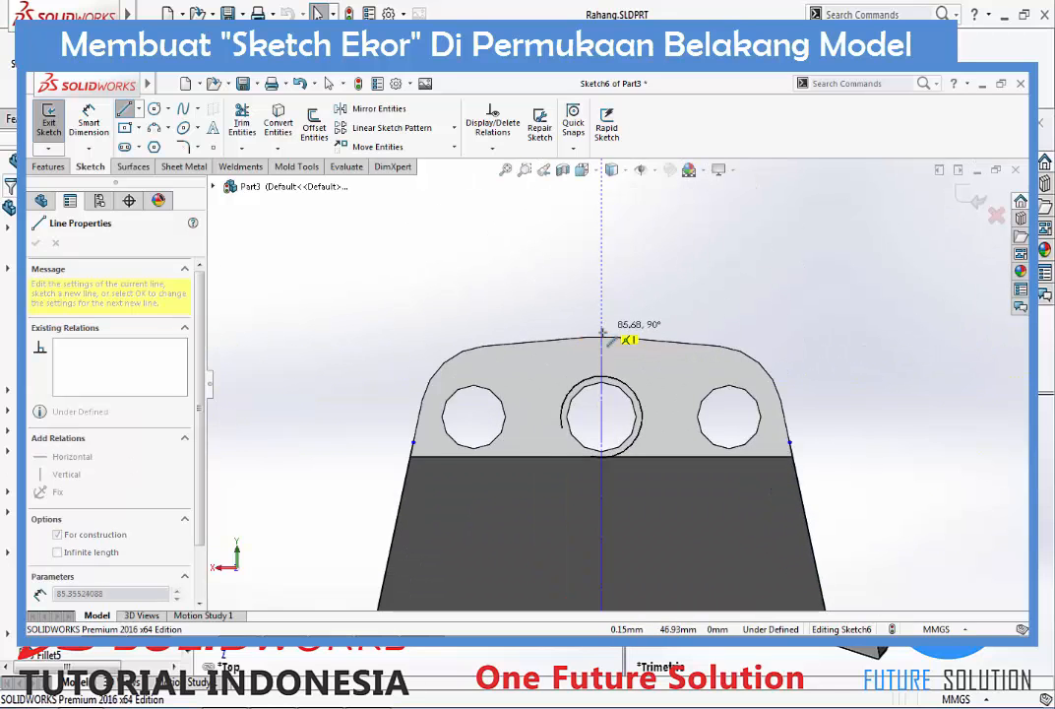
left_click(605, 348)
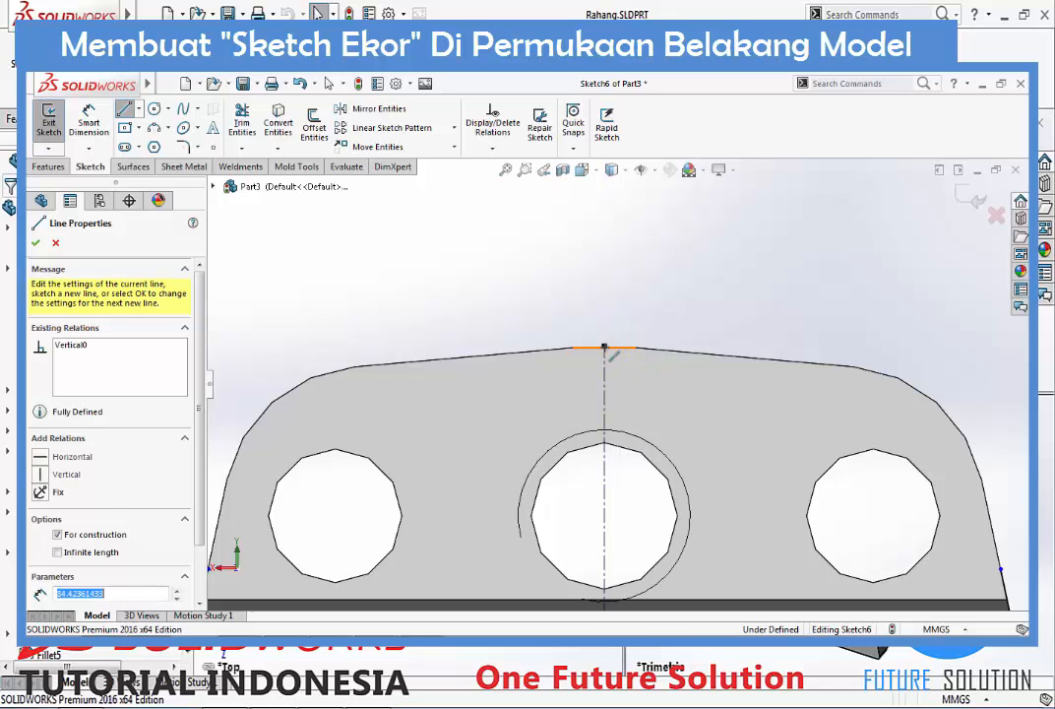
key("Escape")
scroll(640, 453, "up", 10)
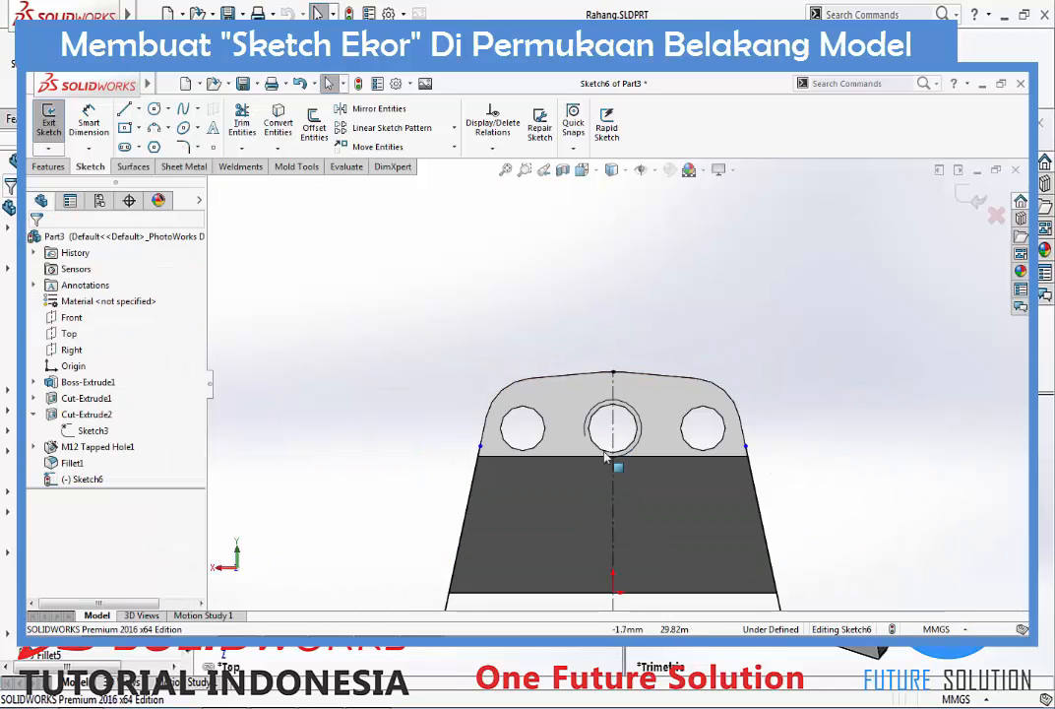
Dimension the vertical centerline's length and set it to 24 mm
scroll(650, 453, "down", 4)
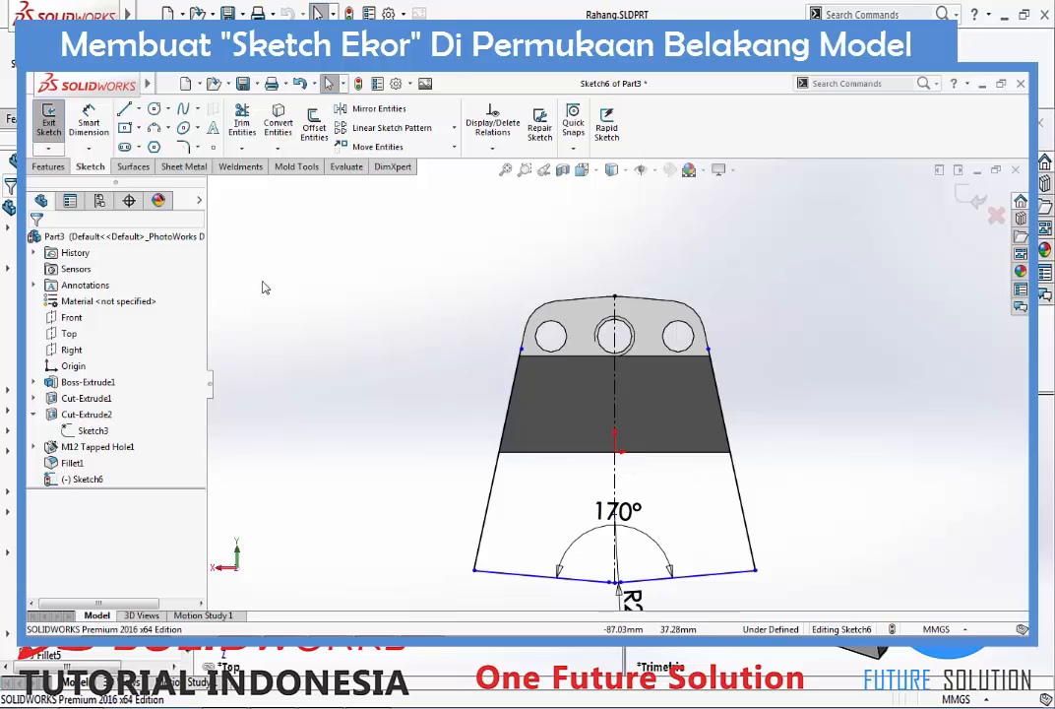
left_click(83, 125)
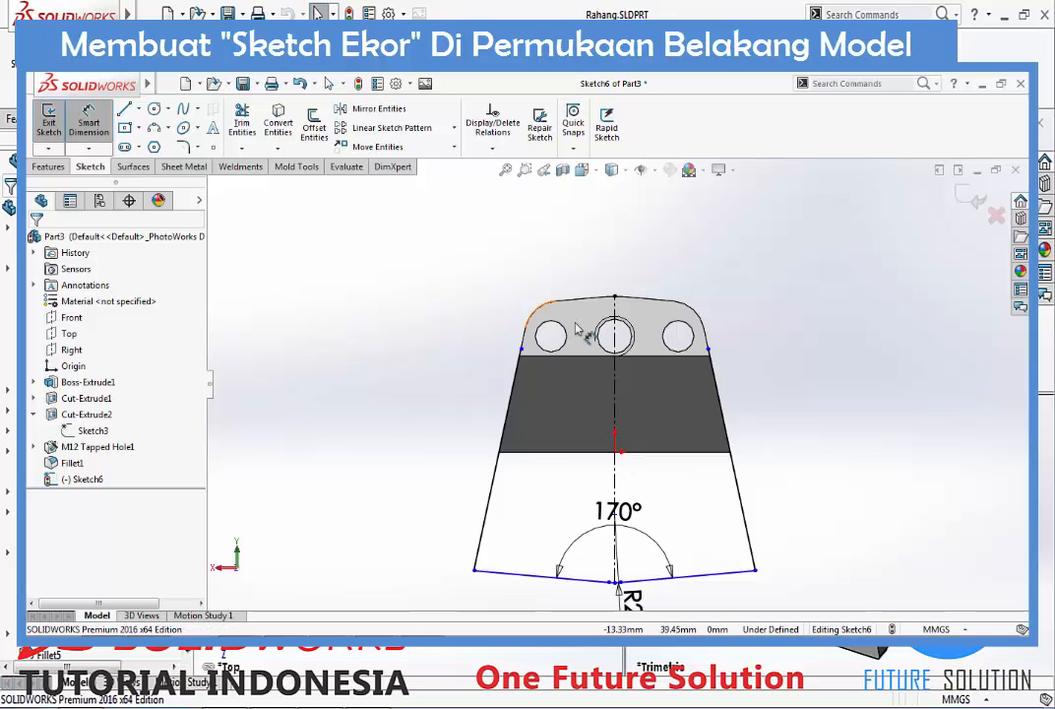
left_click(618, 379)
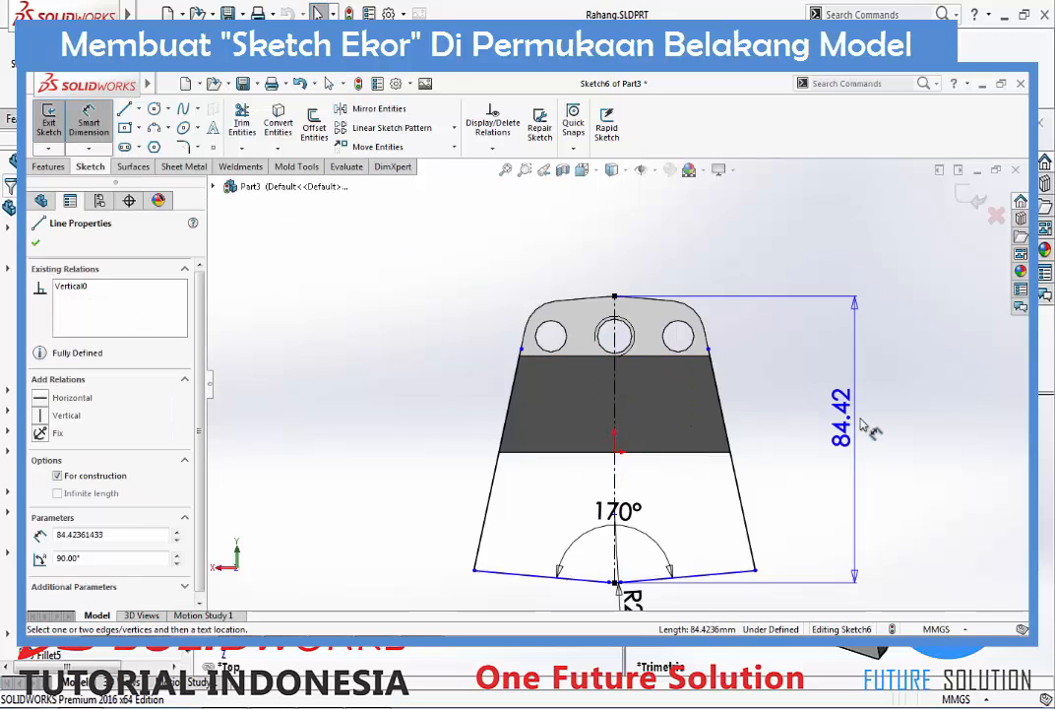
left_click(928, 433)
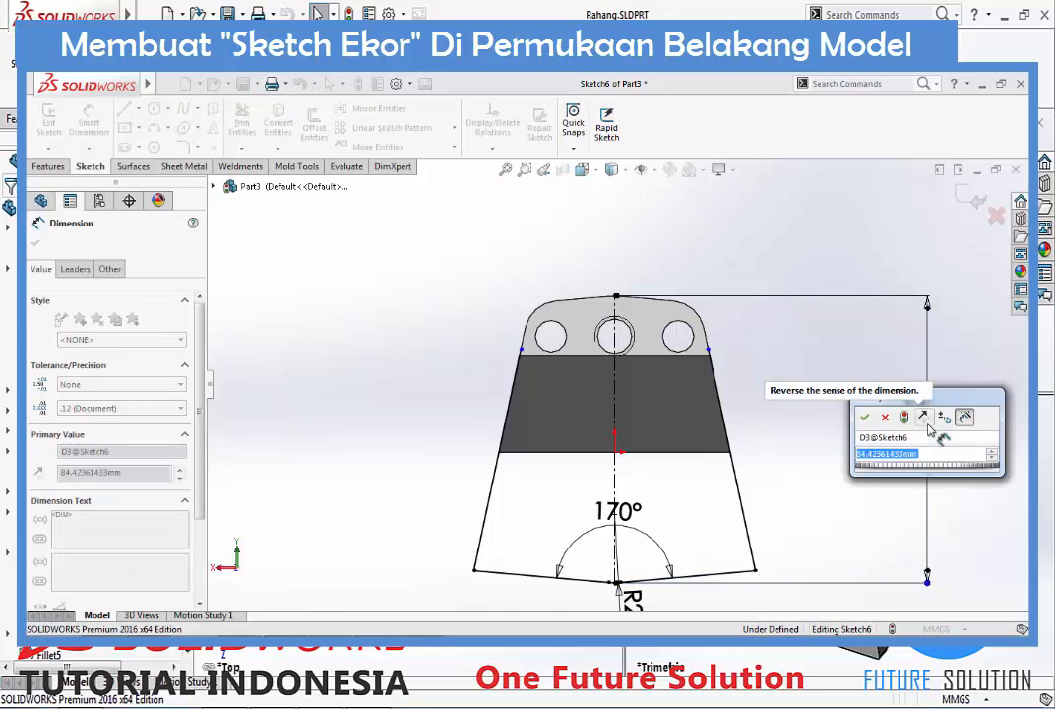
type("24")
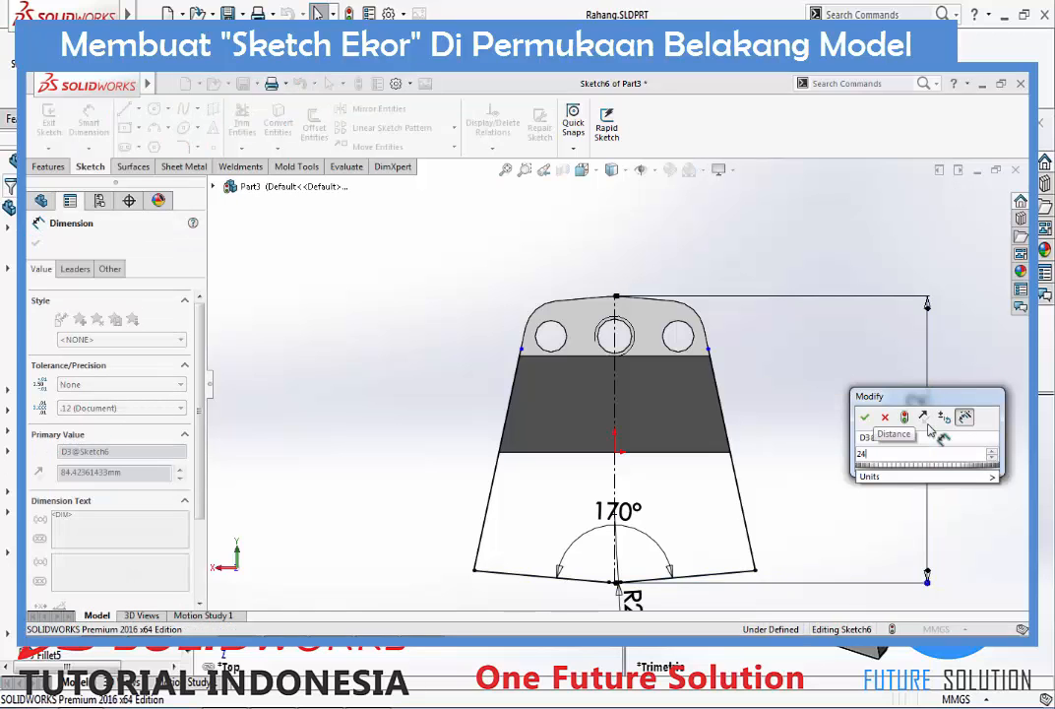
key("Return")
scroll(728, 361, "down", 4)
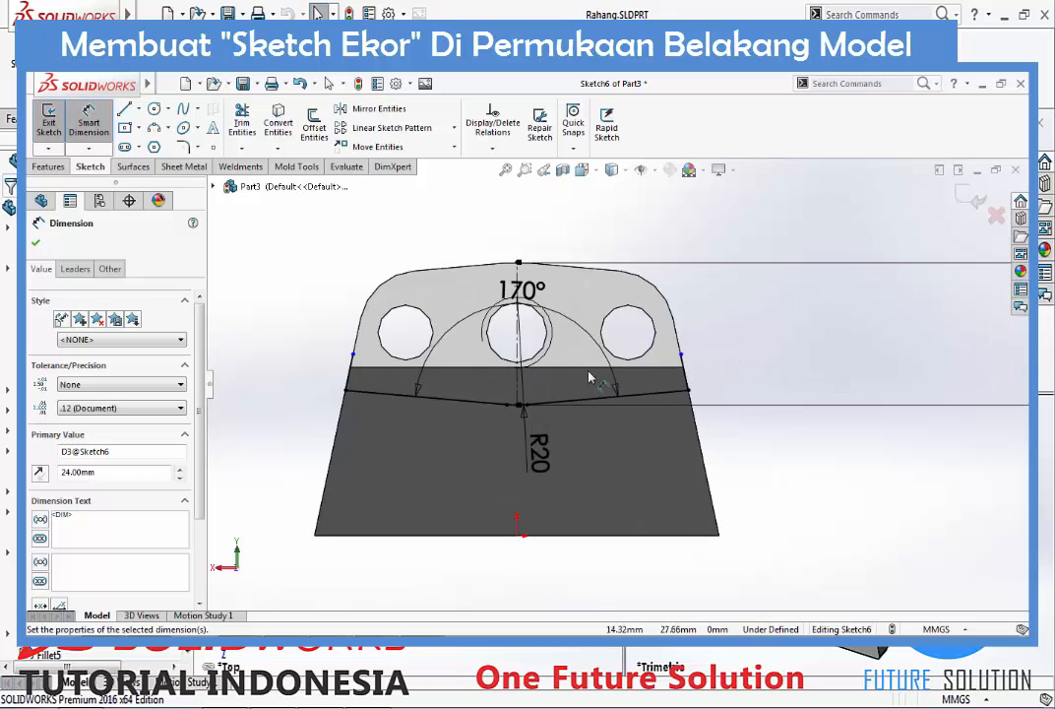
scroll(456, 360, "down", 3)
key("Escape")
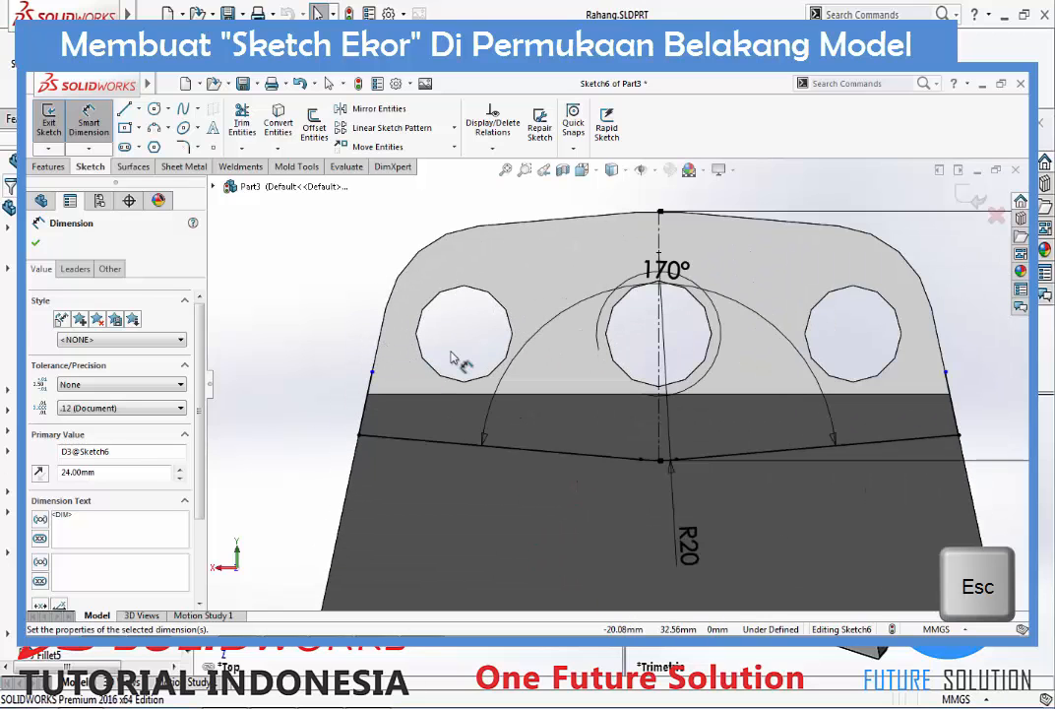
key("Escape")
scroll(500, 382, "up", 6)
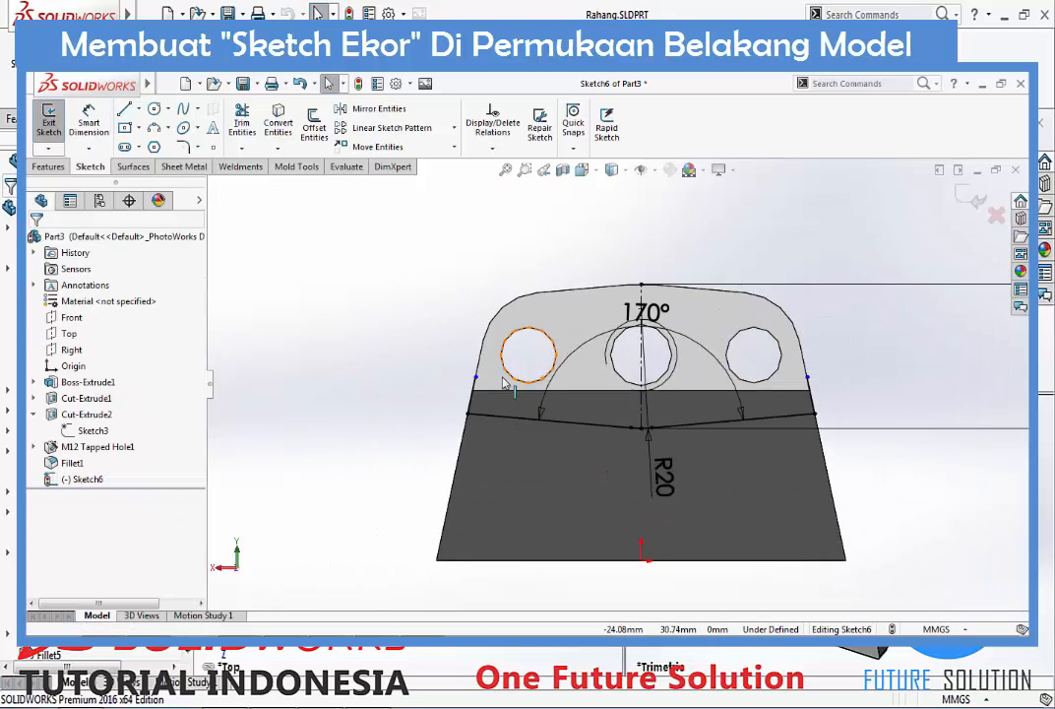
Round both outer lower corners of the profile with 5 mm sketch fillets
scroll(560, 389, "down", 4)
scroll(635, 414, "down", 2)
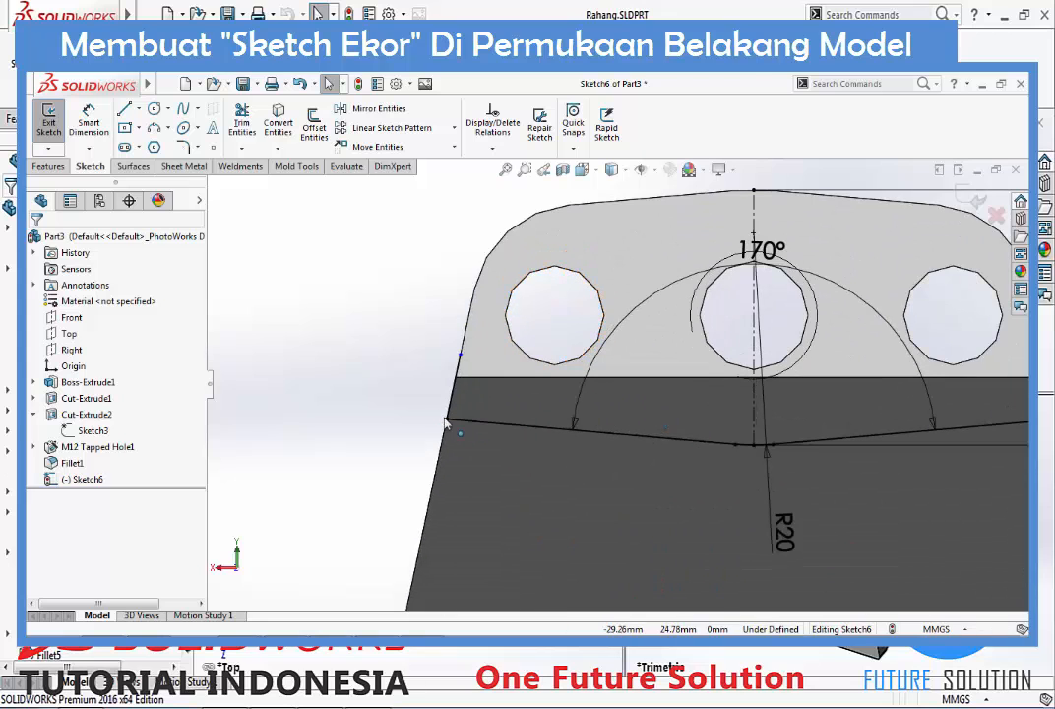
scroll(478, 428, "up", 2)
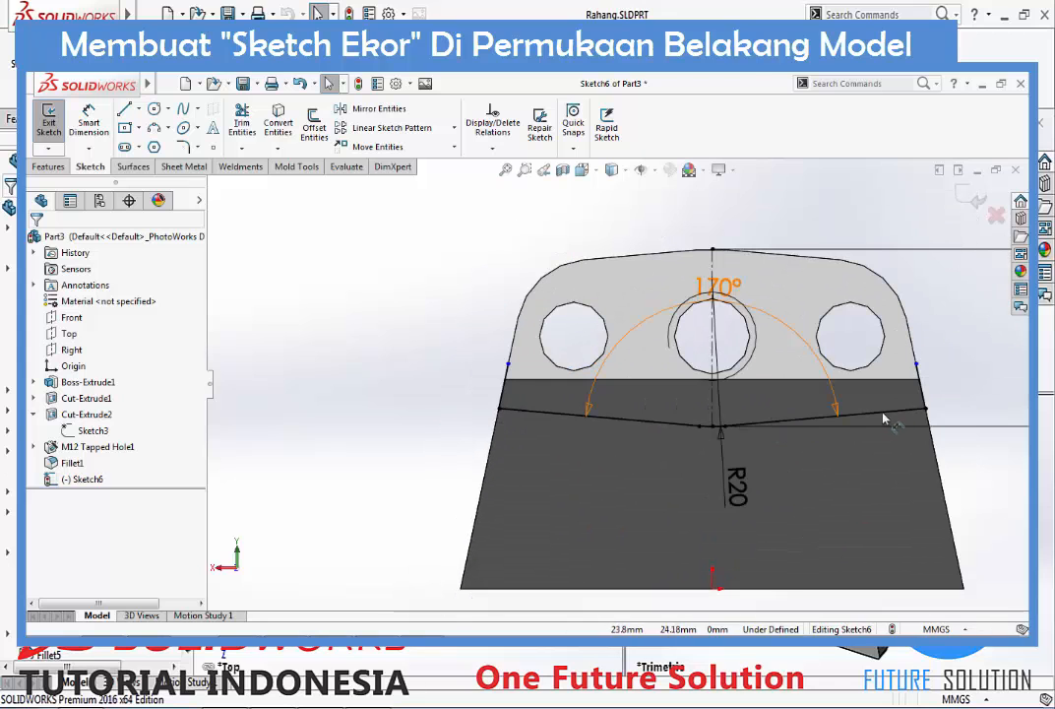
left_click(187, 148)
type("5")
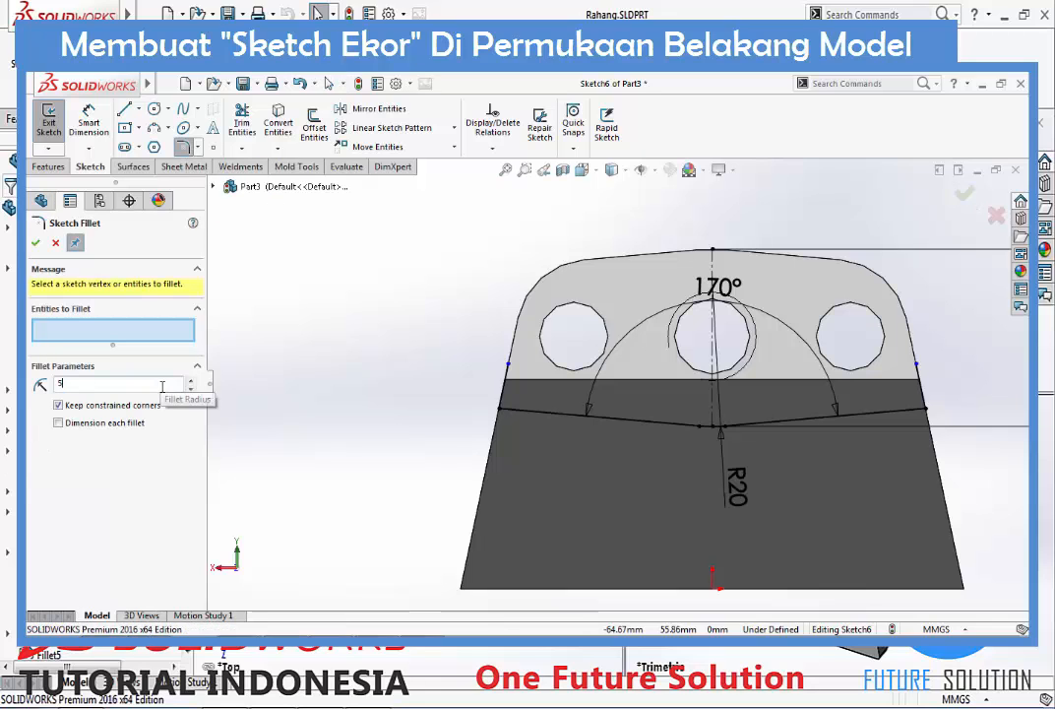
left_click(502, 411)
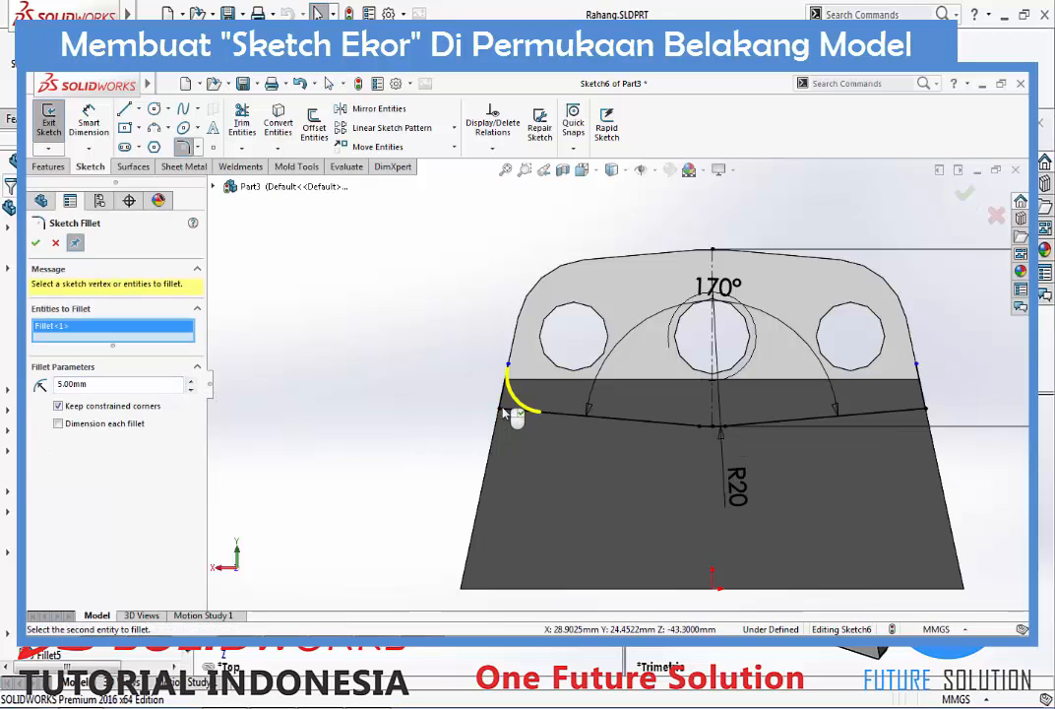
left_click(928, 411)
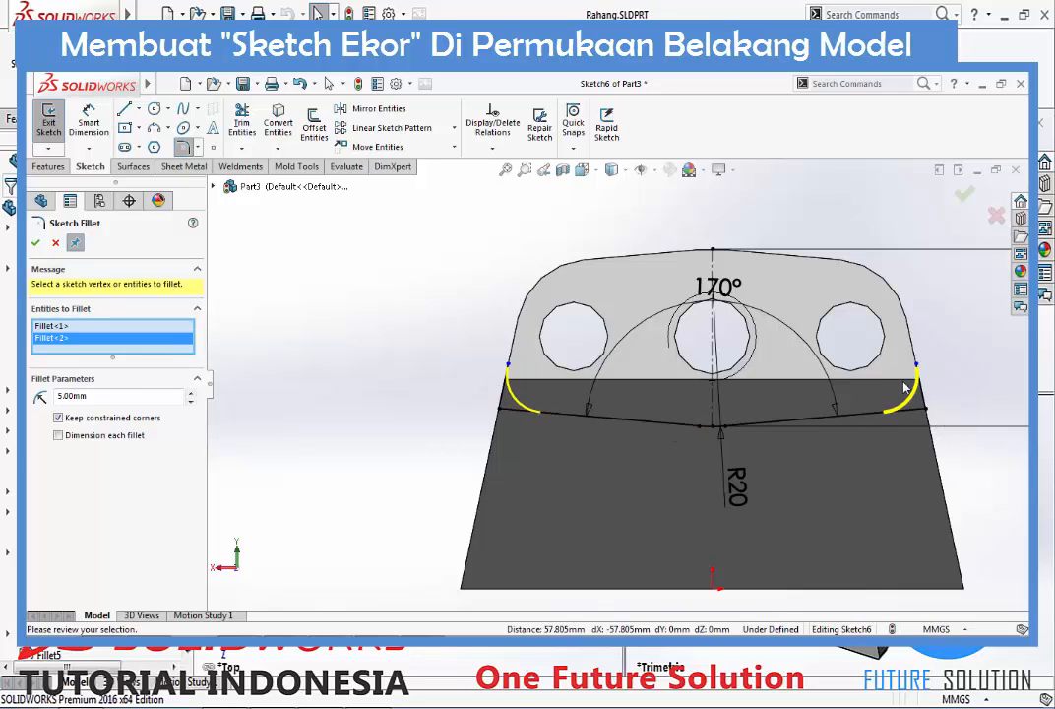
left_click(36, 245)
left_click(36, 244)
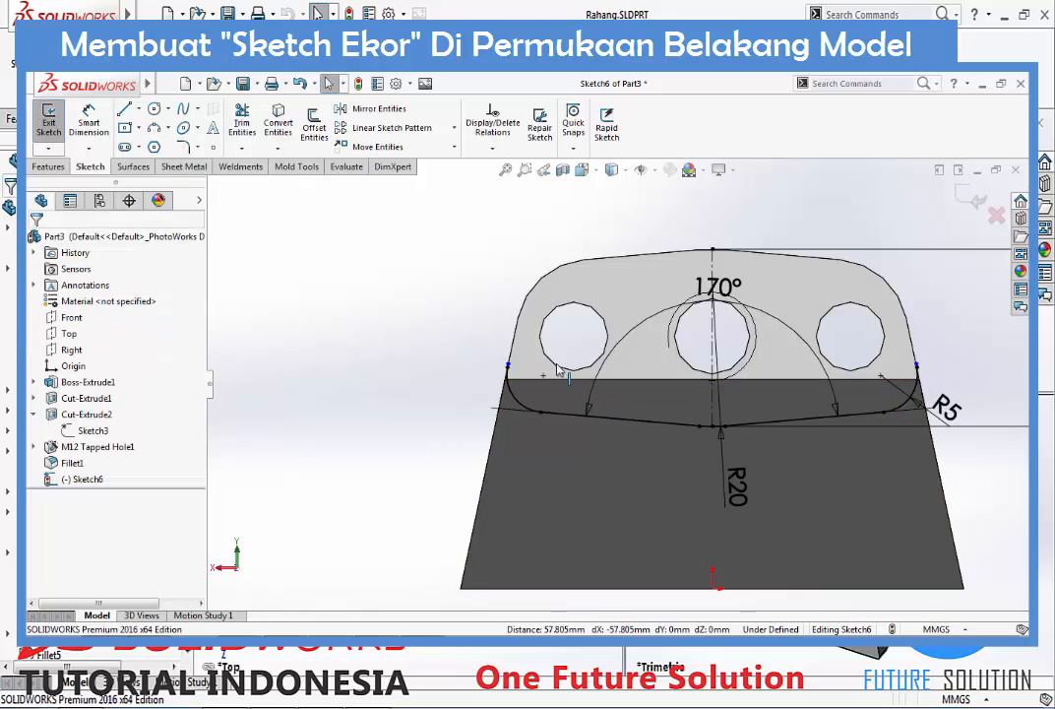
Move the left side line's upper endpoint higher along the plate's slanted left edge
scroll(774, 389, "down", 6)
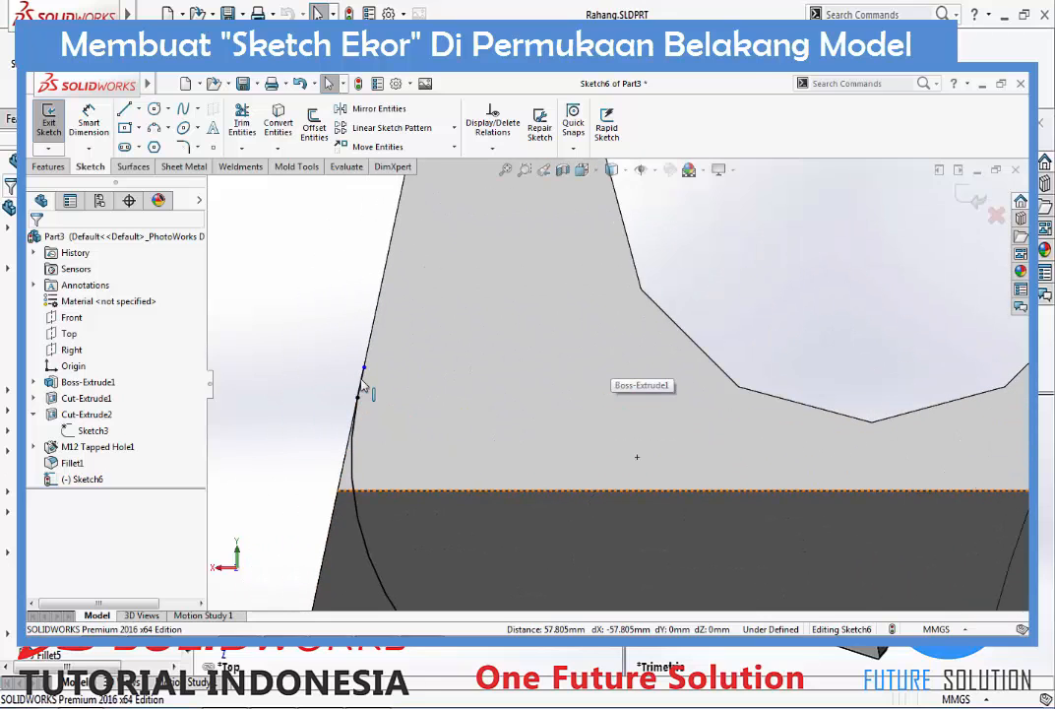
scroll(362, 385, "down", 5)
scroll(493, 367, "up", 3)
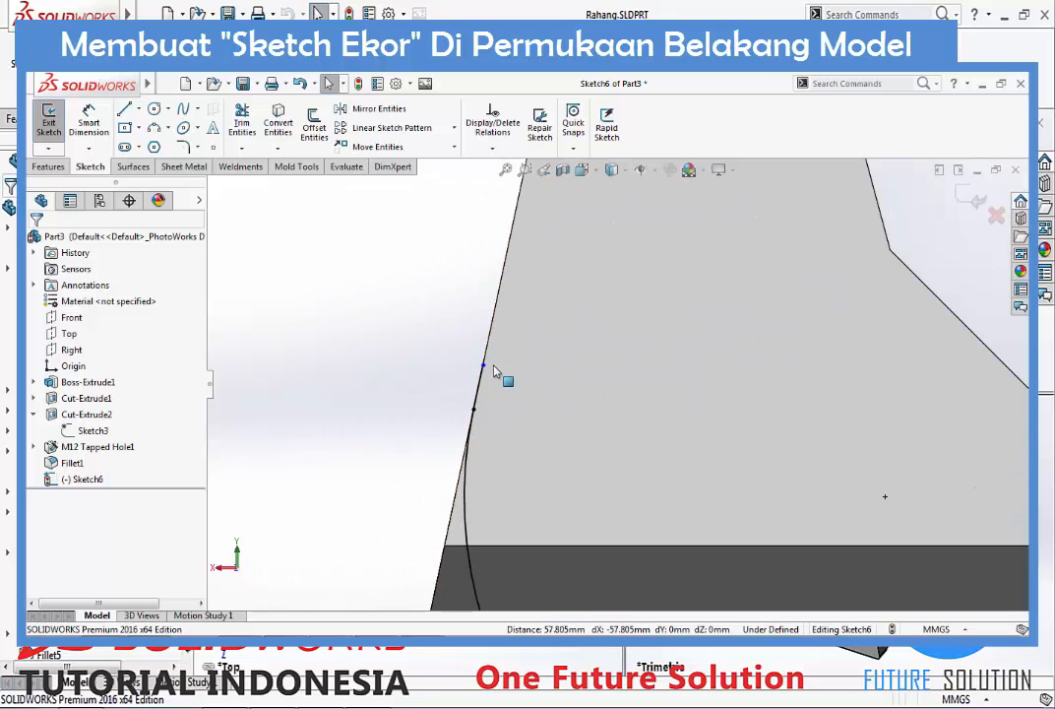
left_click(484, 367)
scroll(553, 298, "up", 4)
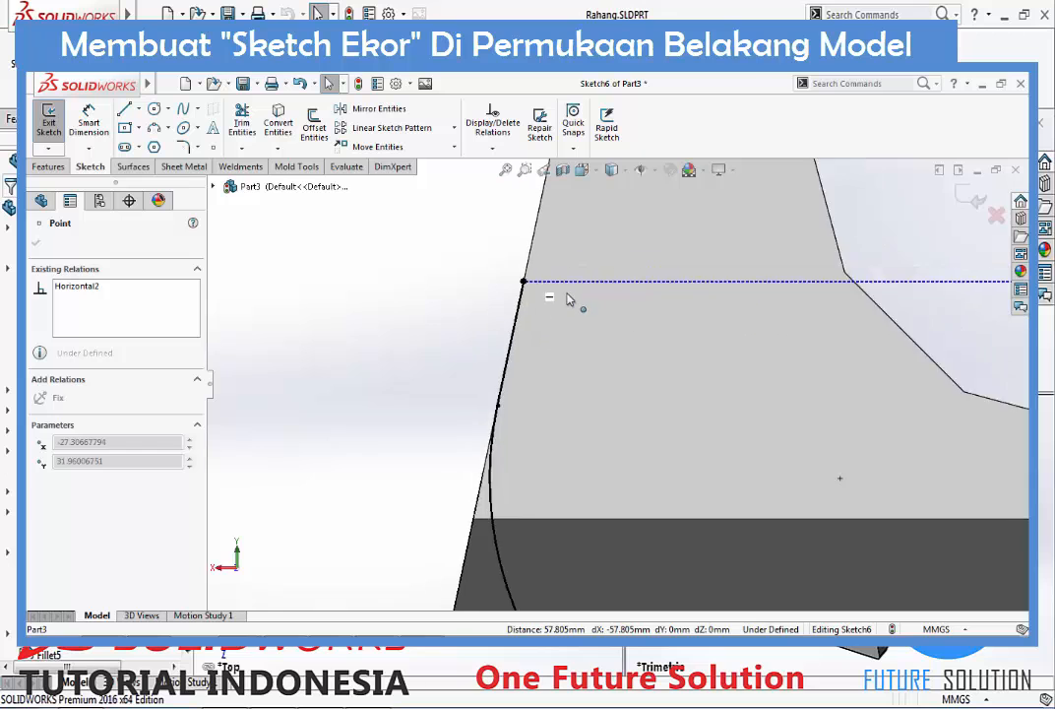
left_click_drag(624, 251, 611, 290)
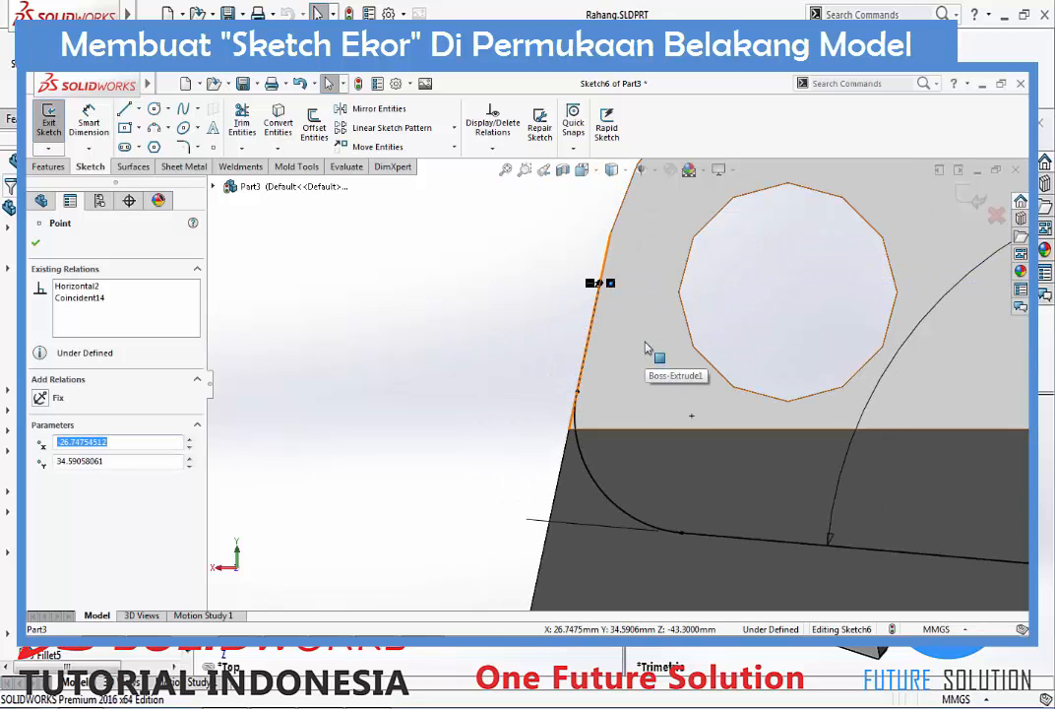
key("Escape")
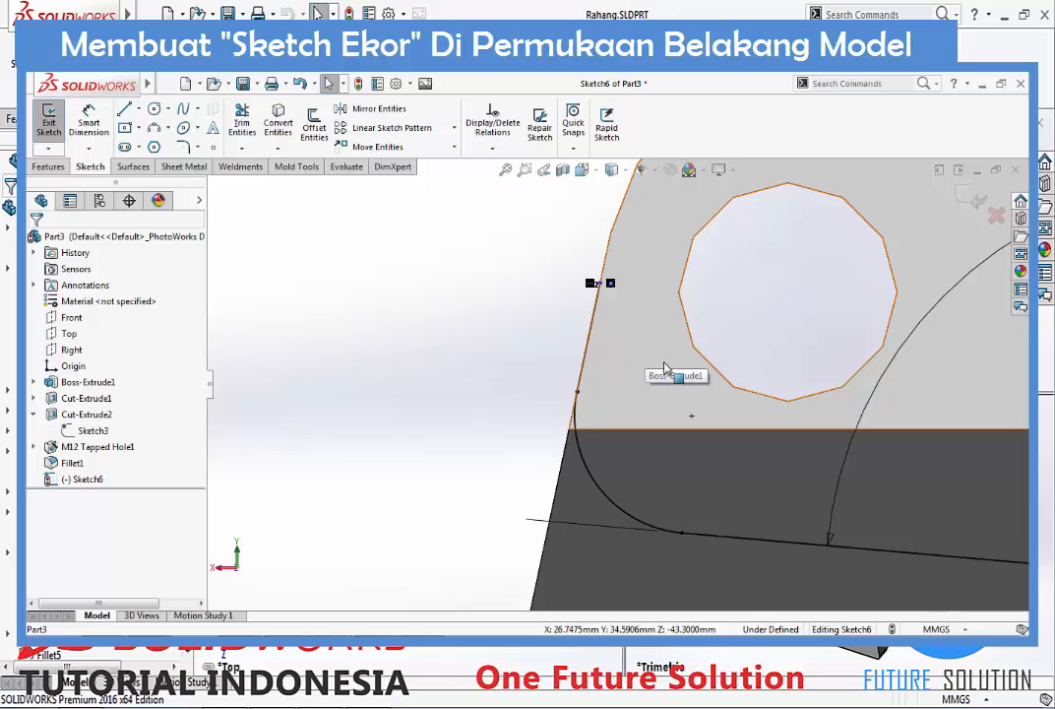
scroll(605, 309, "up", 1)
scroll(593, 325, "down", 1)
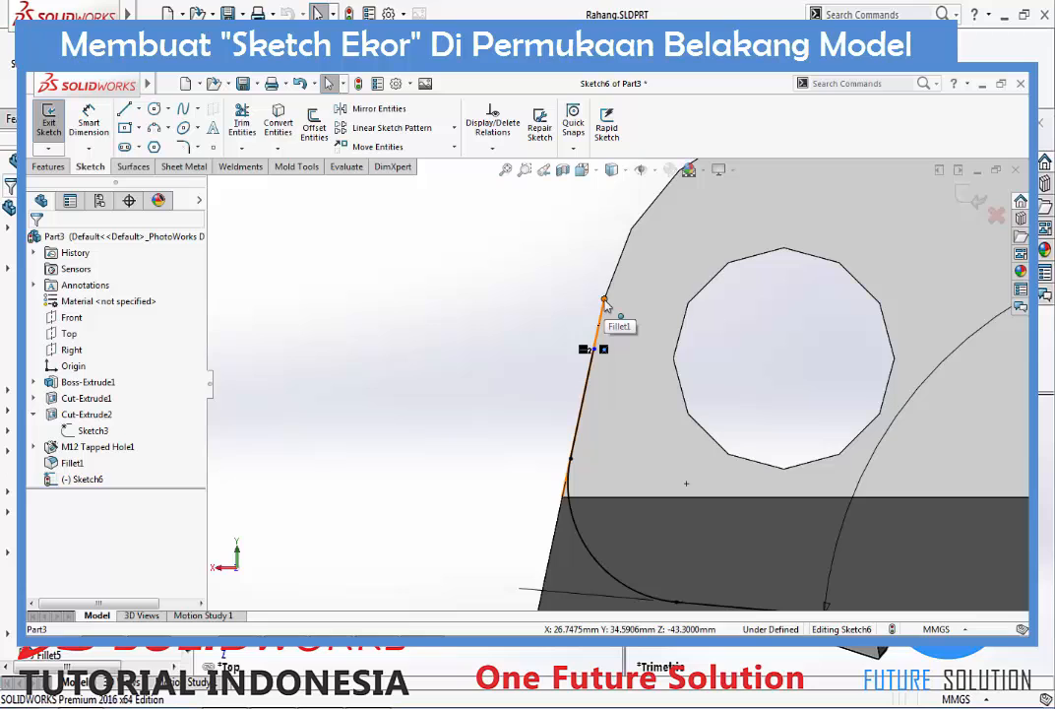
left_click(596, 352)
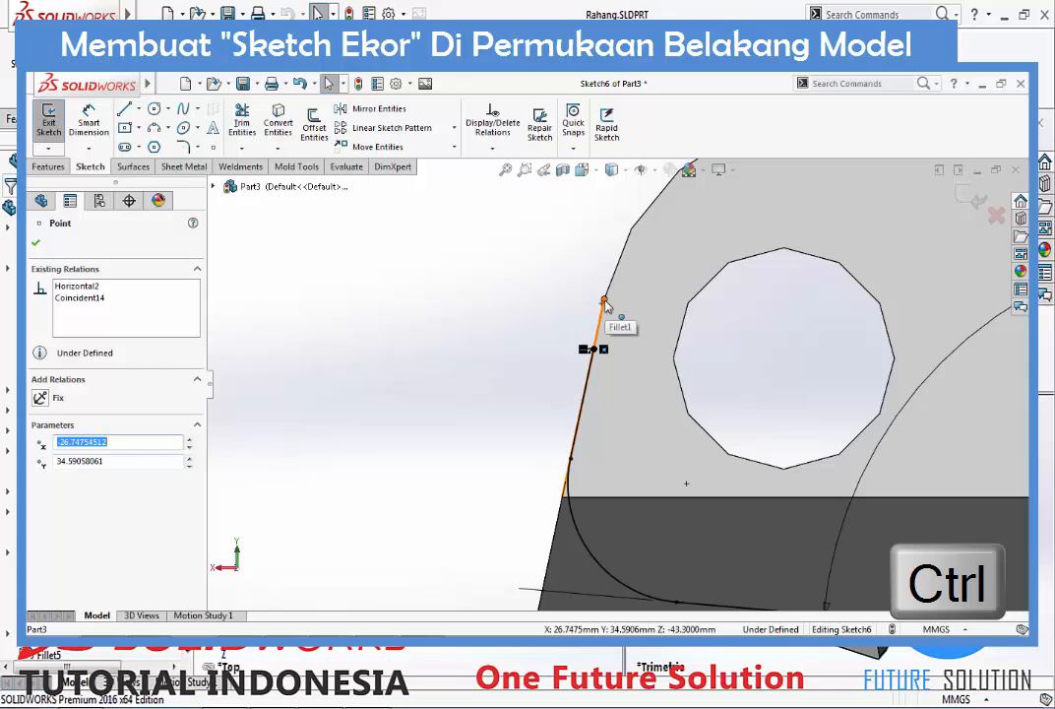
scroll(613, 303, "down", 6)
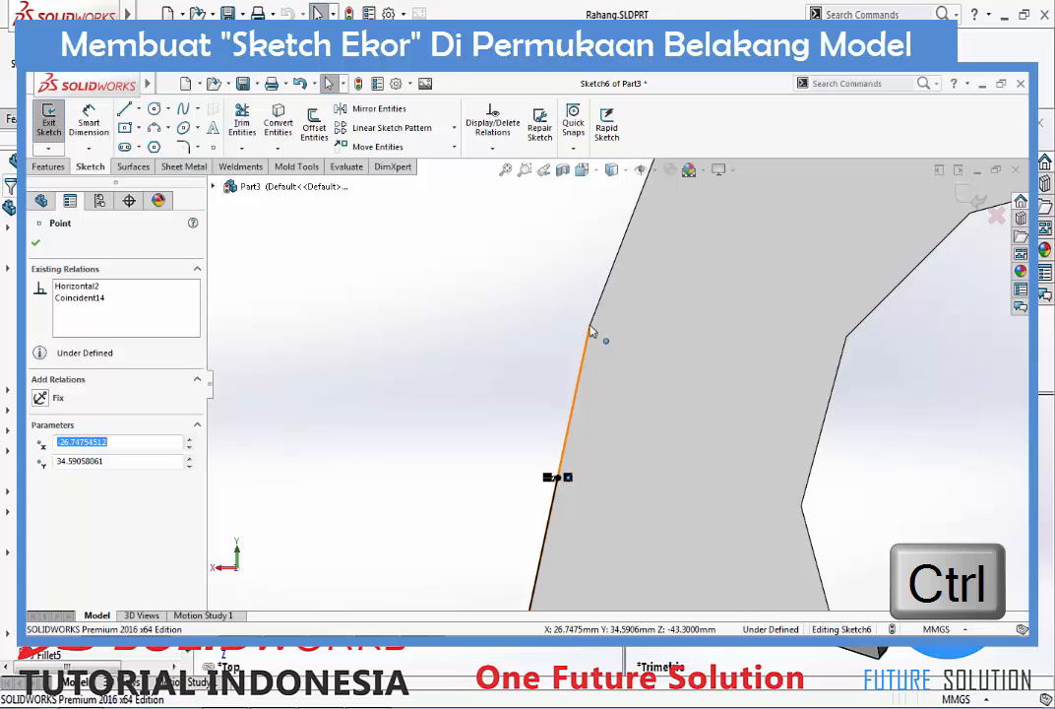
left_click(591, 332, "ctrl")
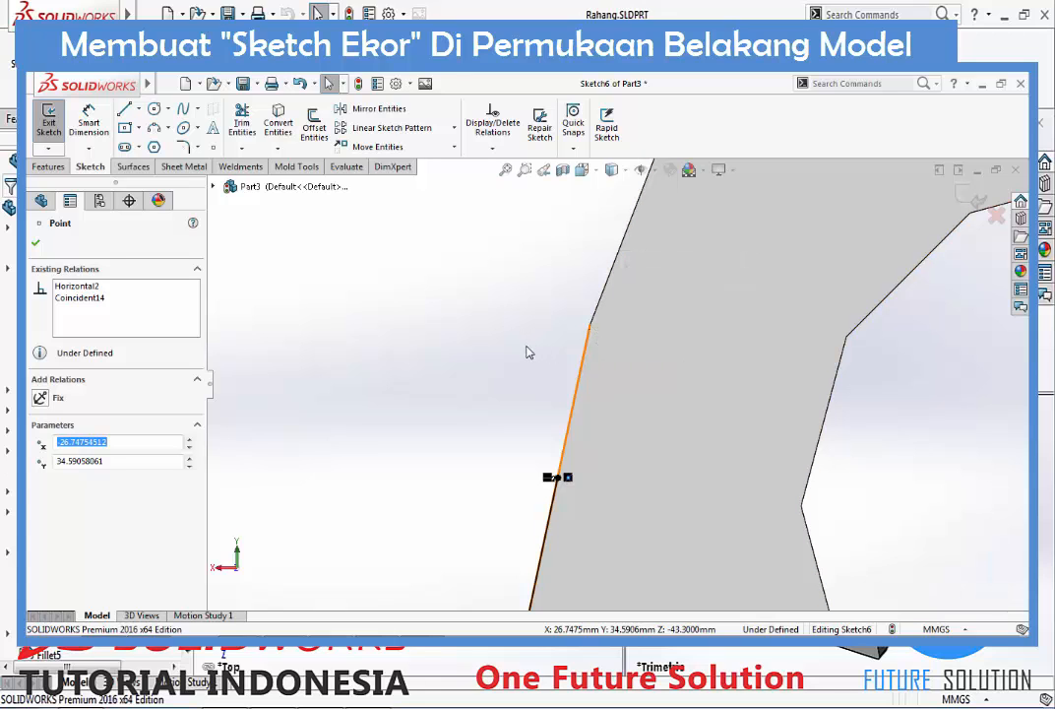
key("Escape")
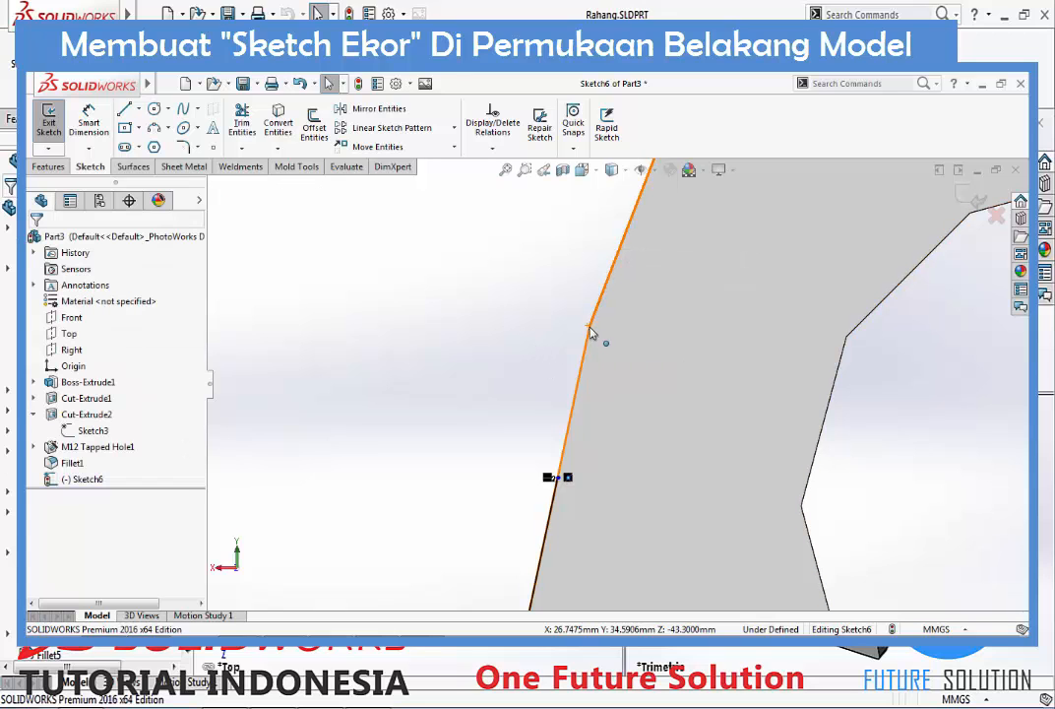
Make the left side line's upper endpoint coincident with the vertex where the plate's slanted left edge meets its rounded corner
scroll(589, 336, "up", 2)
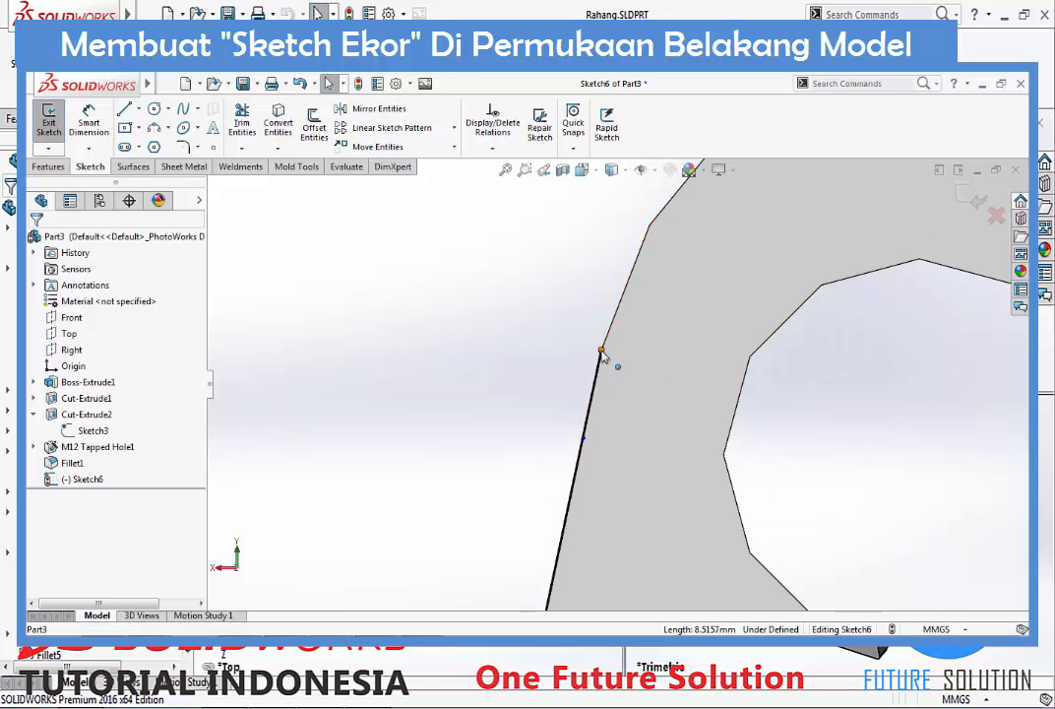
left_click(602, 376)
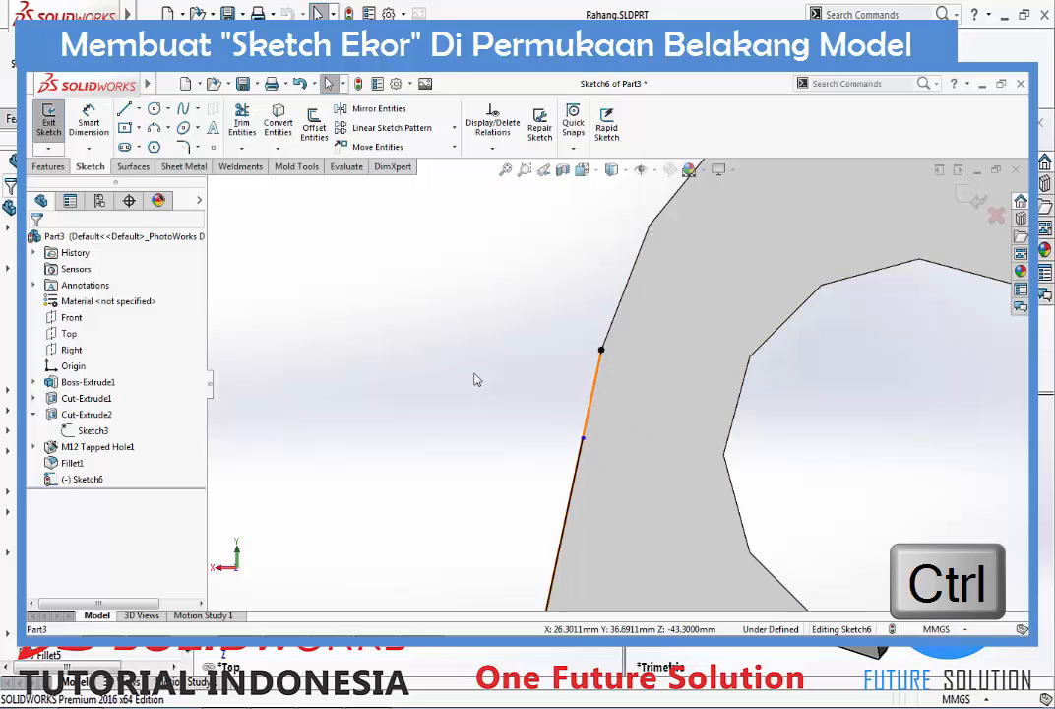
left_click(584, 440, "ctrl")
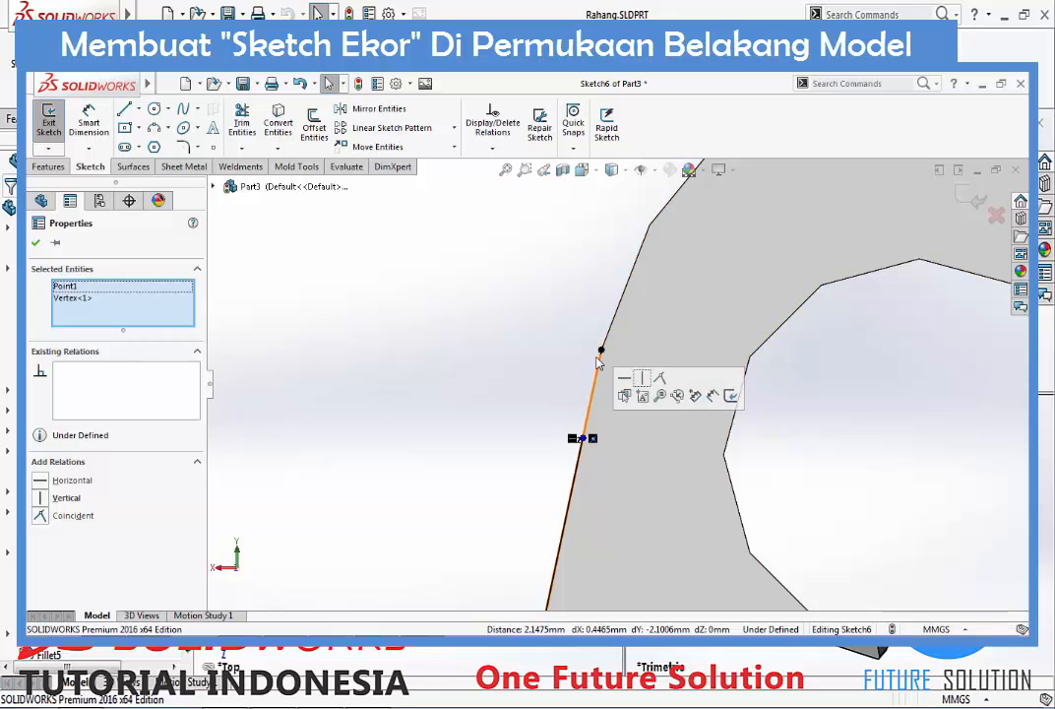
left_click(40, 517)
scroll(601, 362, "up", 2)
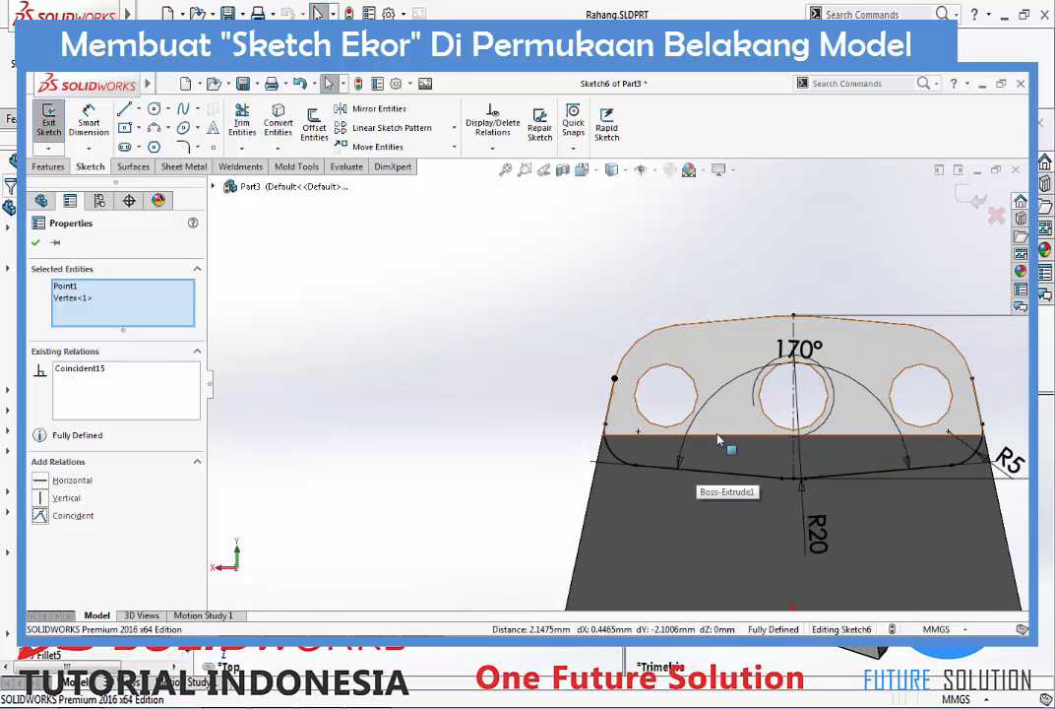
key("Escape")
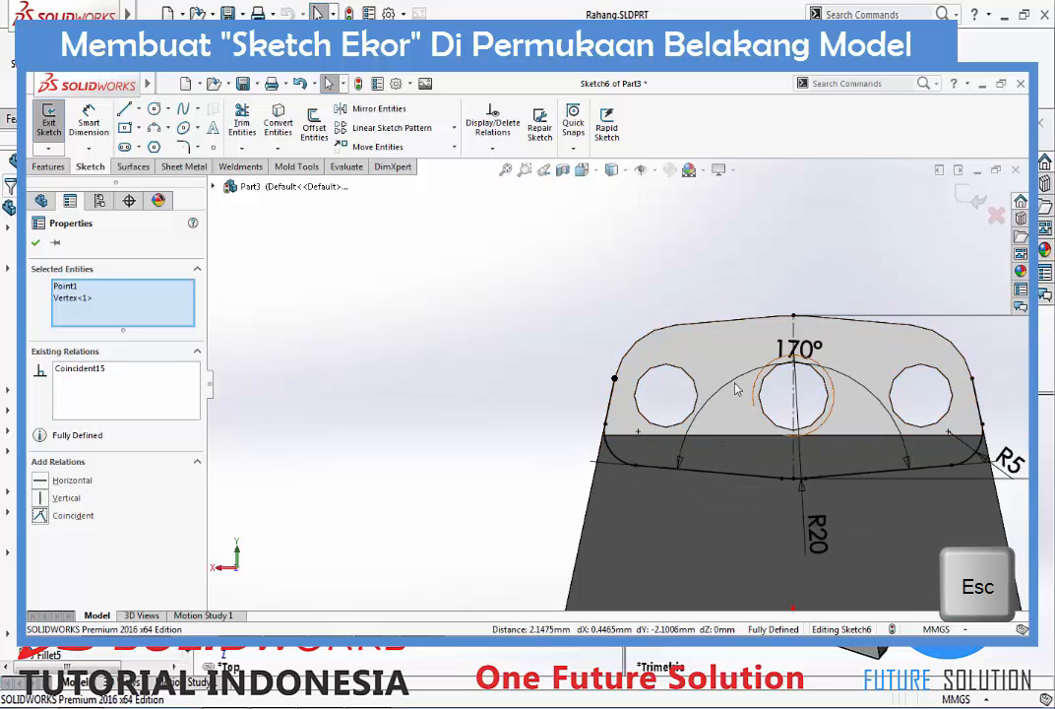
Clear the selection and exit the fully defined tail sketch on the jaw's back face
key("Escape")
scroll(744, 402, "up", 2)
scroll(744, 402, "down", 2)
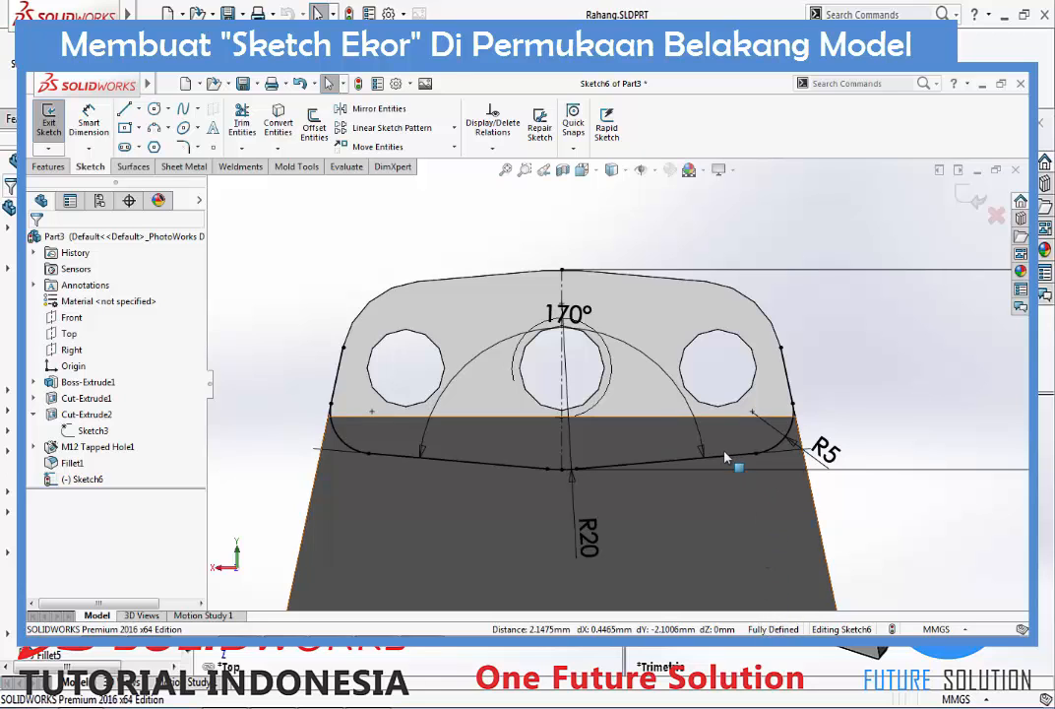
scroll(887, 362, "up", 3)
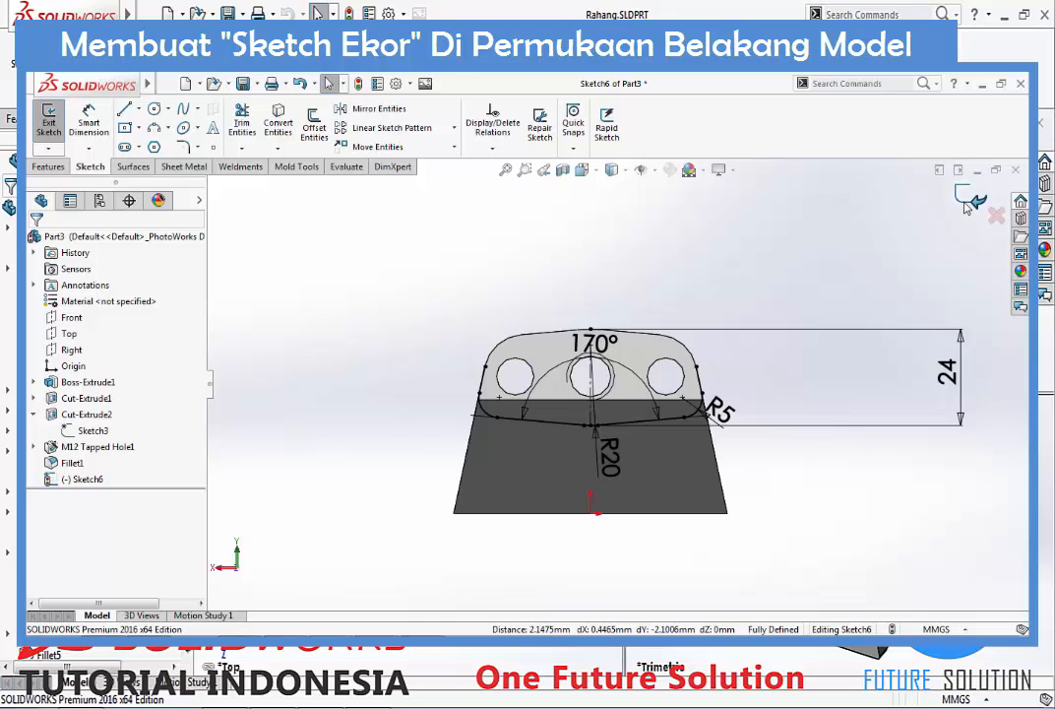
left_click(965, 203)
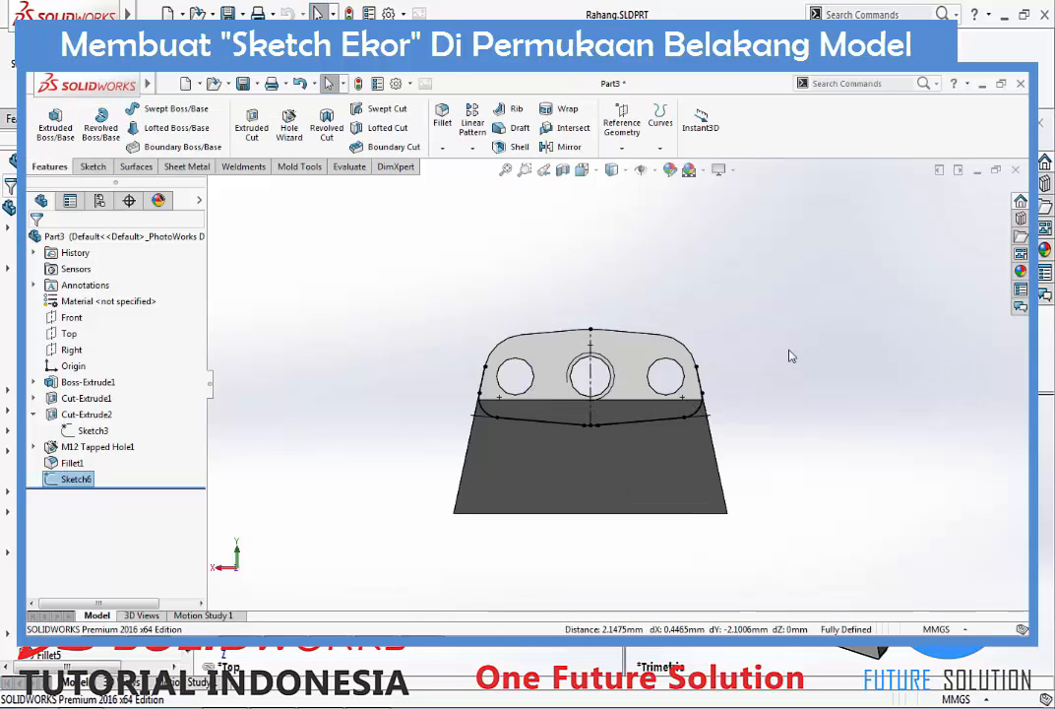
Start a thin-feature boss extrusion of the tail sketch with a wall thickness of 2 mm
scroll(507, 374, "down", 4)
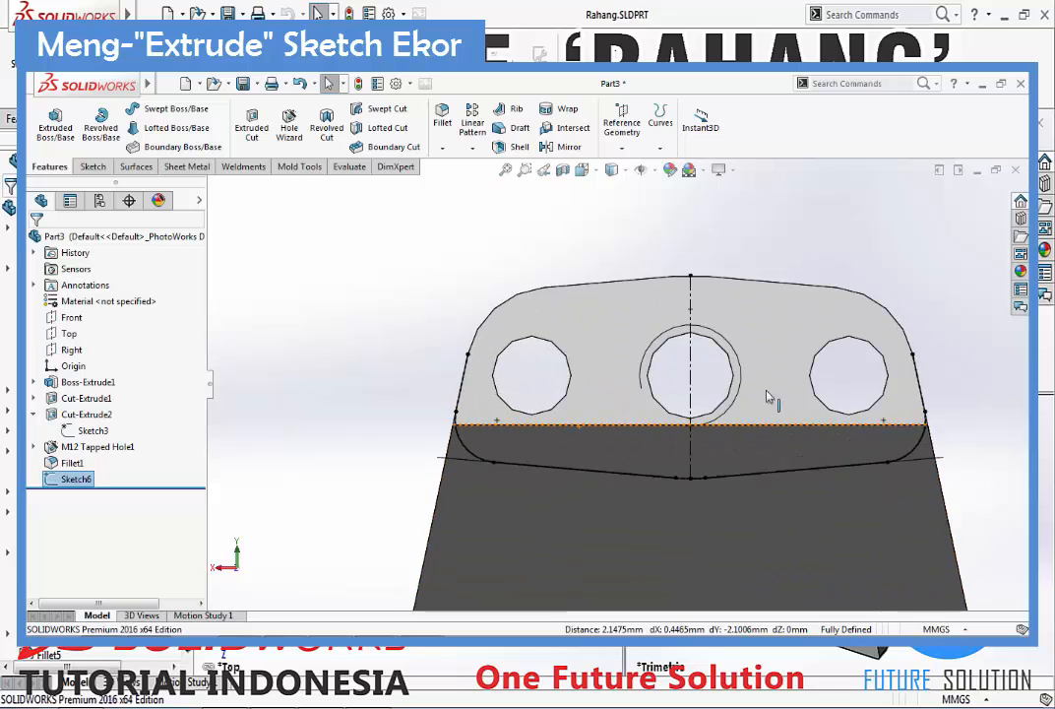
scroll(793, 390, "down", 3)
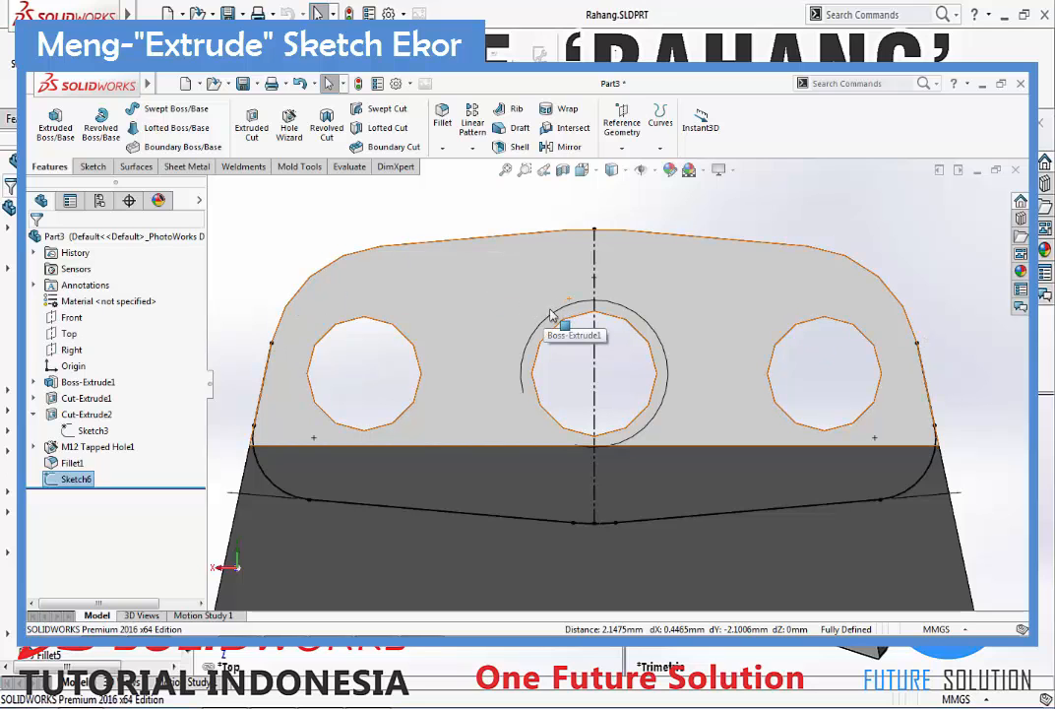
left_click(56, 140)
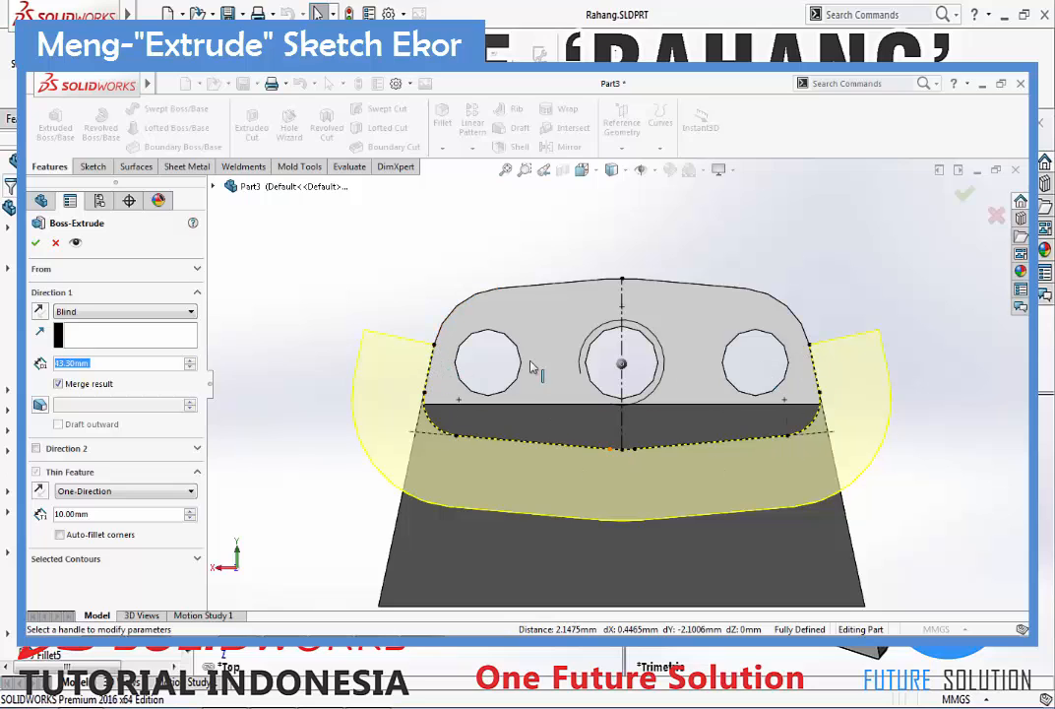
middle_click_drag(612, 391, 599, 460)
scroll(532, 507, "down", 5)
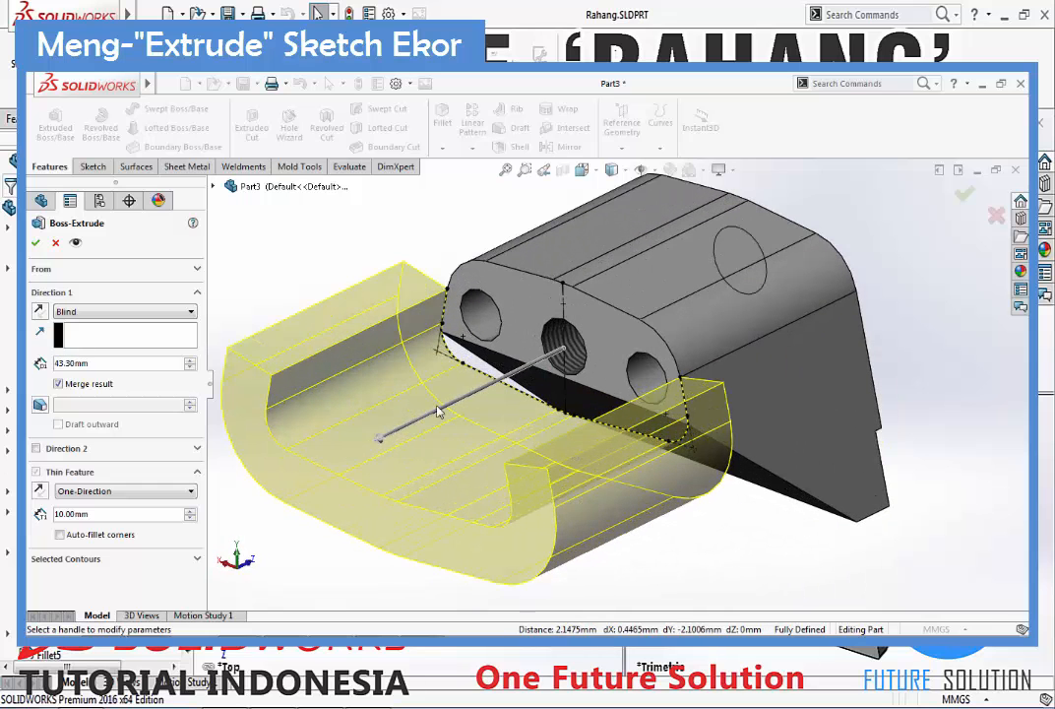
left_click(98, 513)
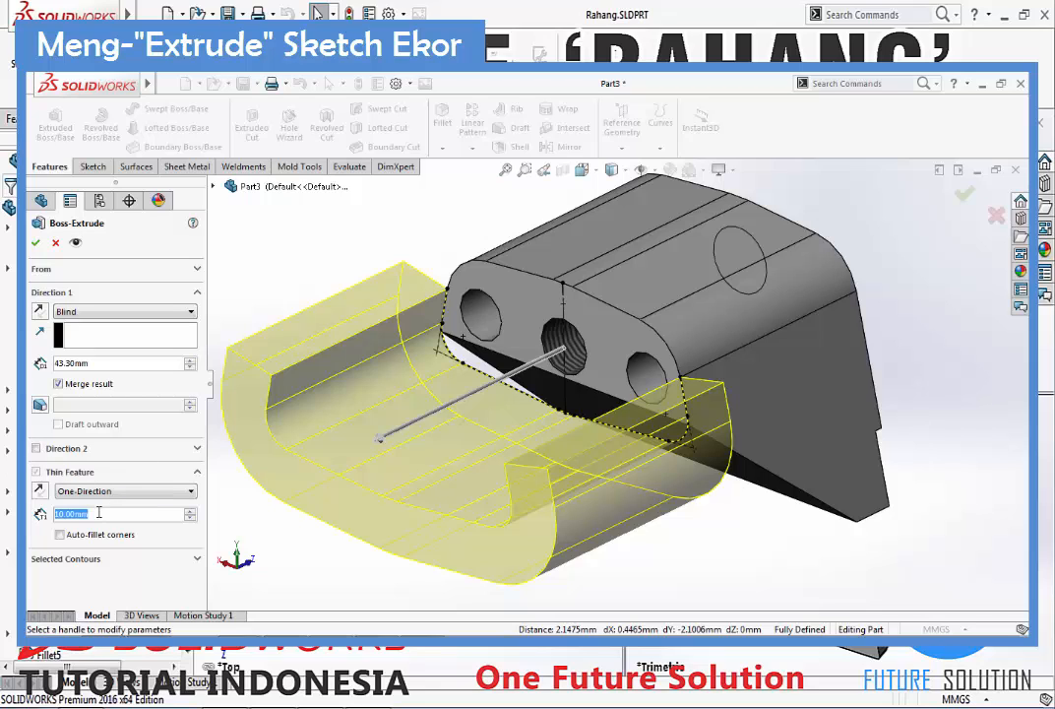
type("2")
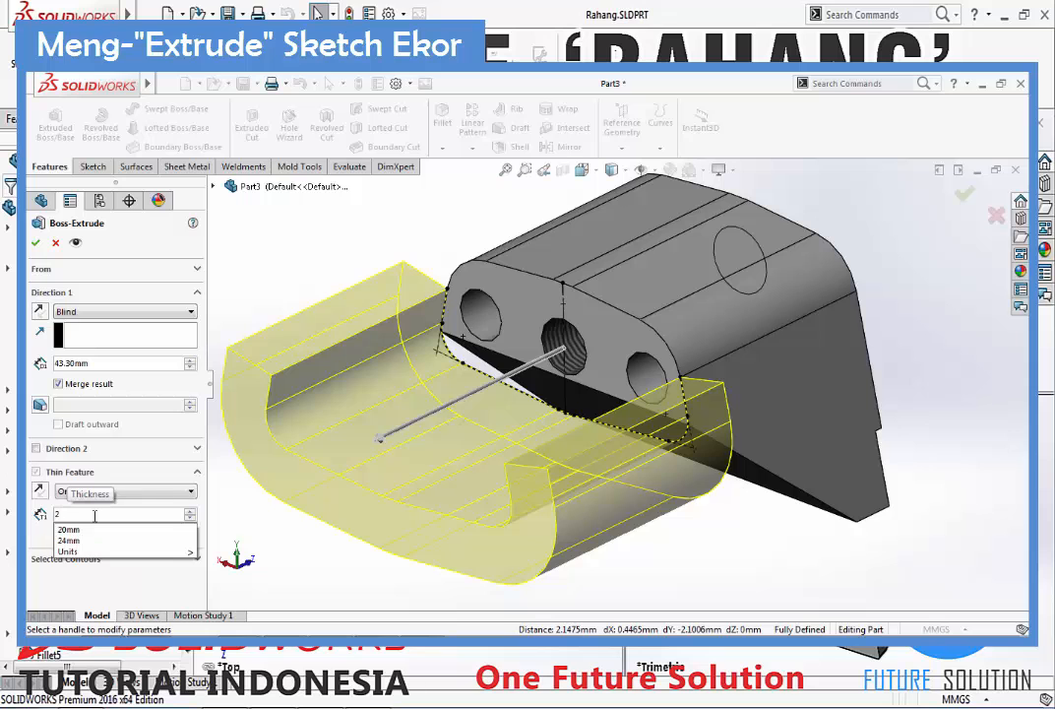
key("Return")
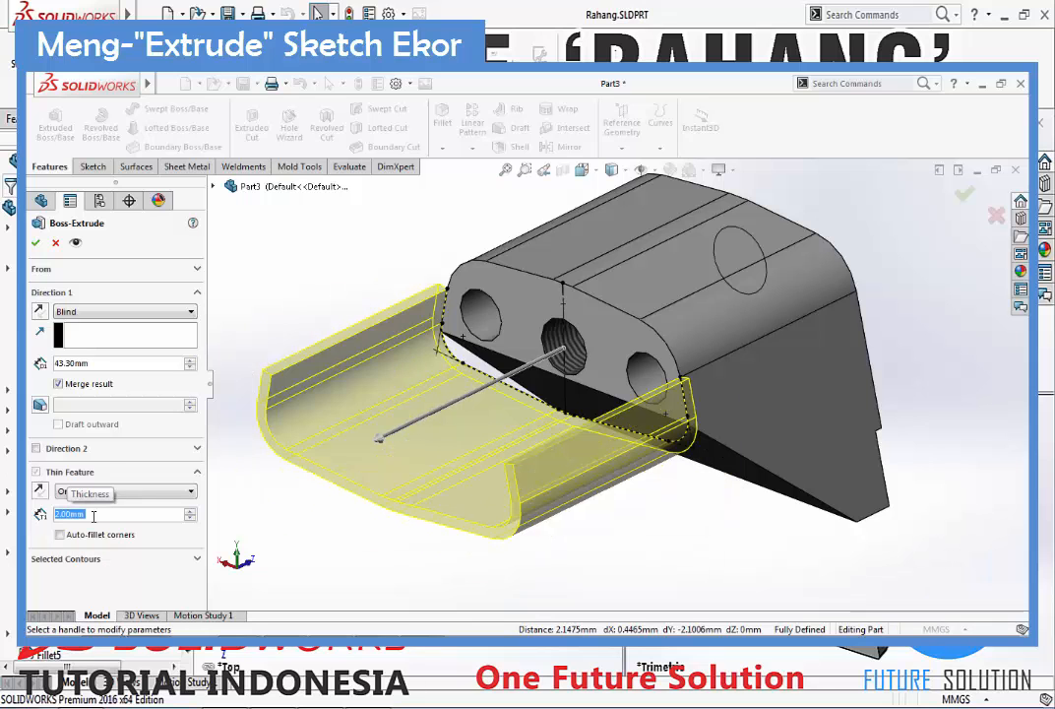
Reverse the thin wall to the inside of the profile and set the Direction 1 blind depth to 14.3 mm
scroll(404, 276, "down", 5)
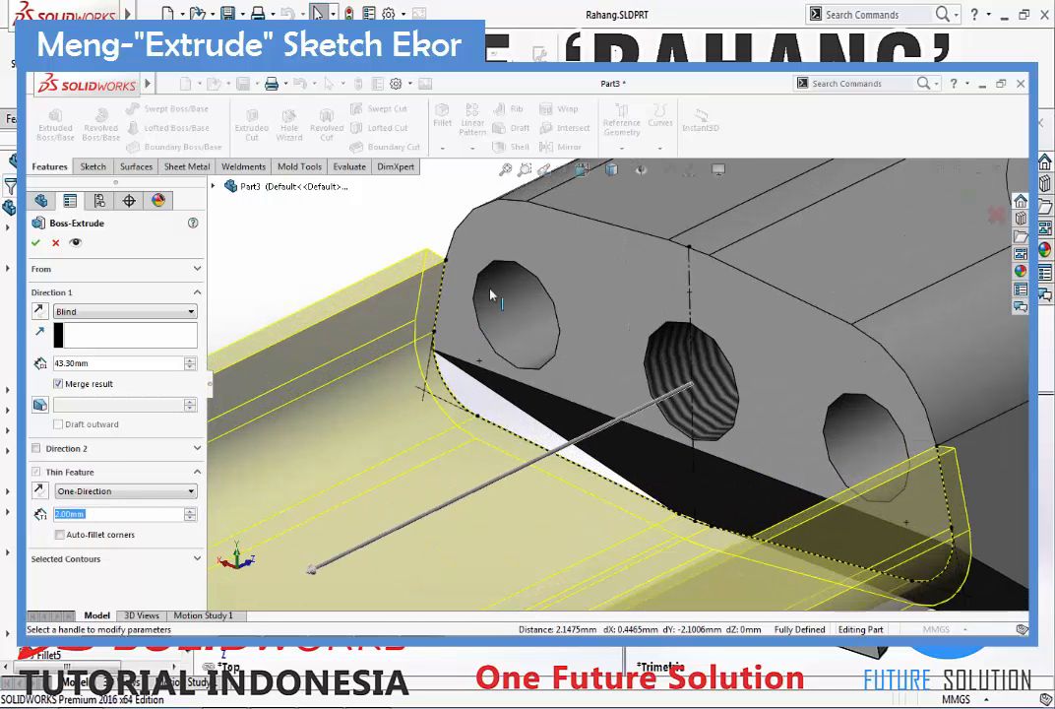
left_click(40, 491)
scroll(546, 351, "up", 1)
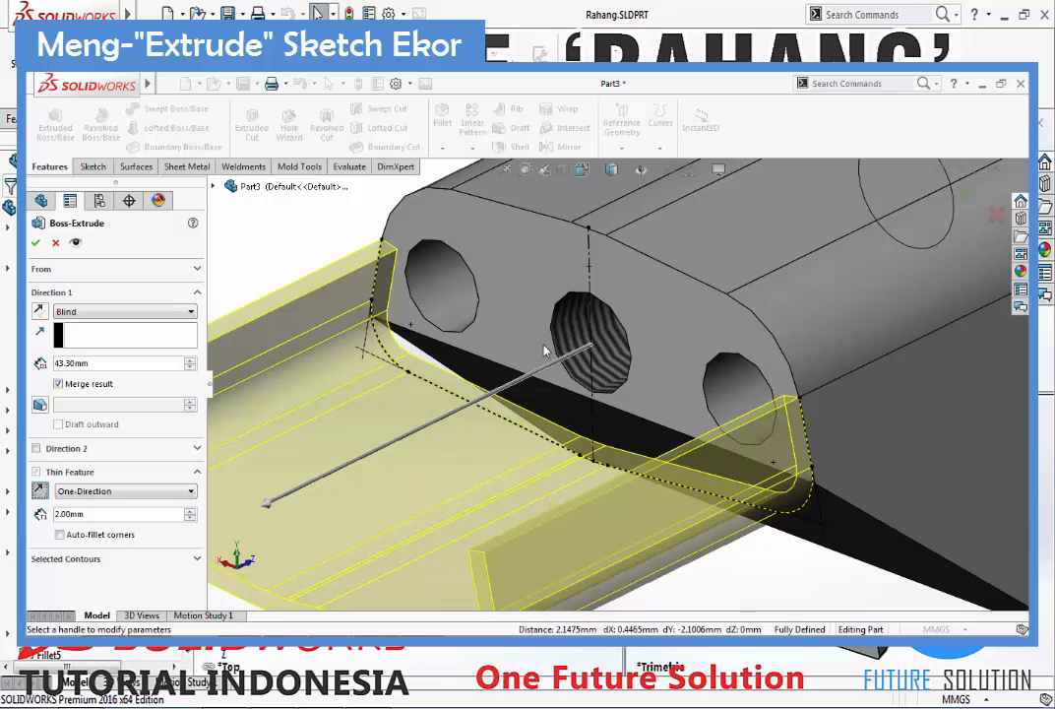
double_click(100, 367)
type("14.3")
key("Return")
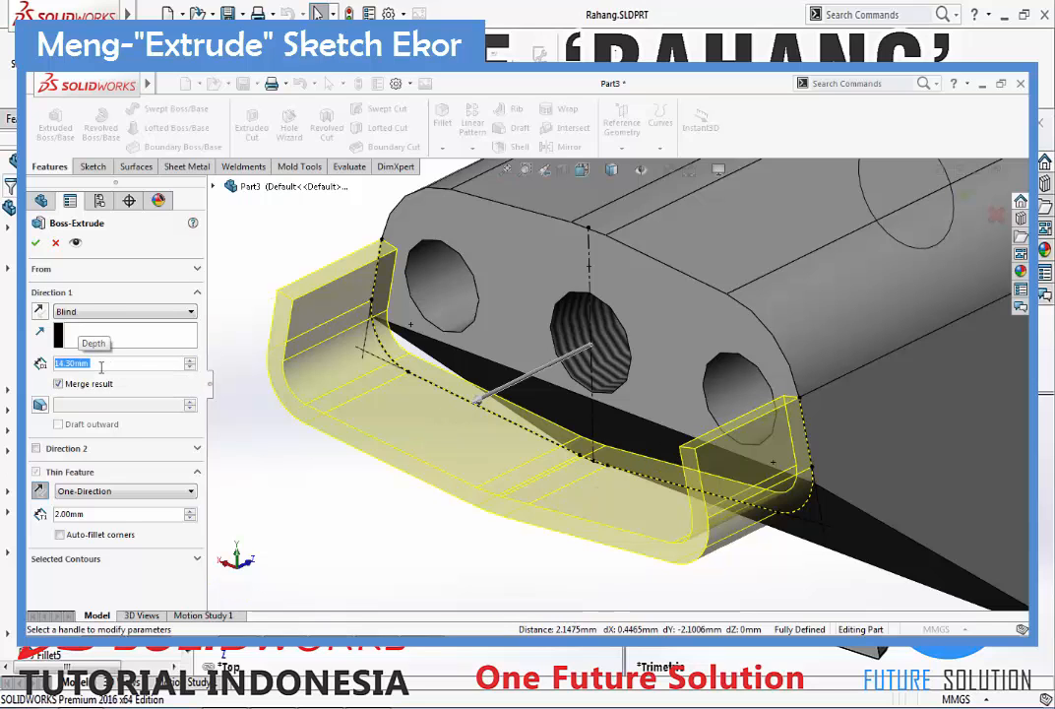
Add a second extrusion direction with the Up To Body end condition, ending on the jaw body, and complete the thin extrusion
scroll(479, 370, "up", 5)
middle_click_drag(479, 369, 581, 386)
scroll(585, 396, "down", 3)
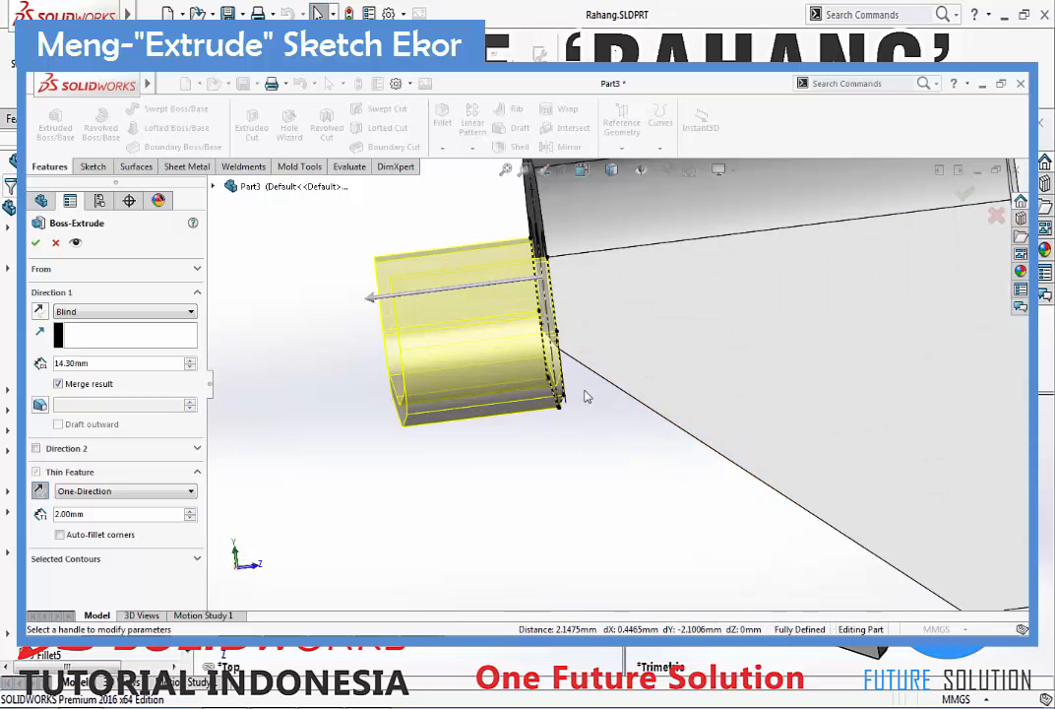
left_click(36, 449)
scroll(608, 359, "up", 4)
middle_click_drag(608, 359, 662, 367)
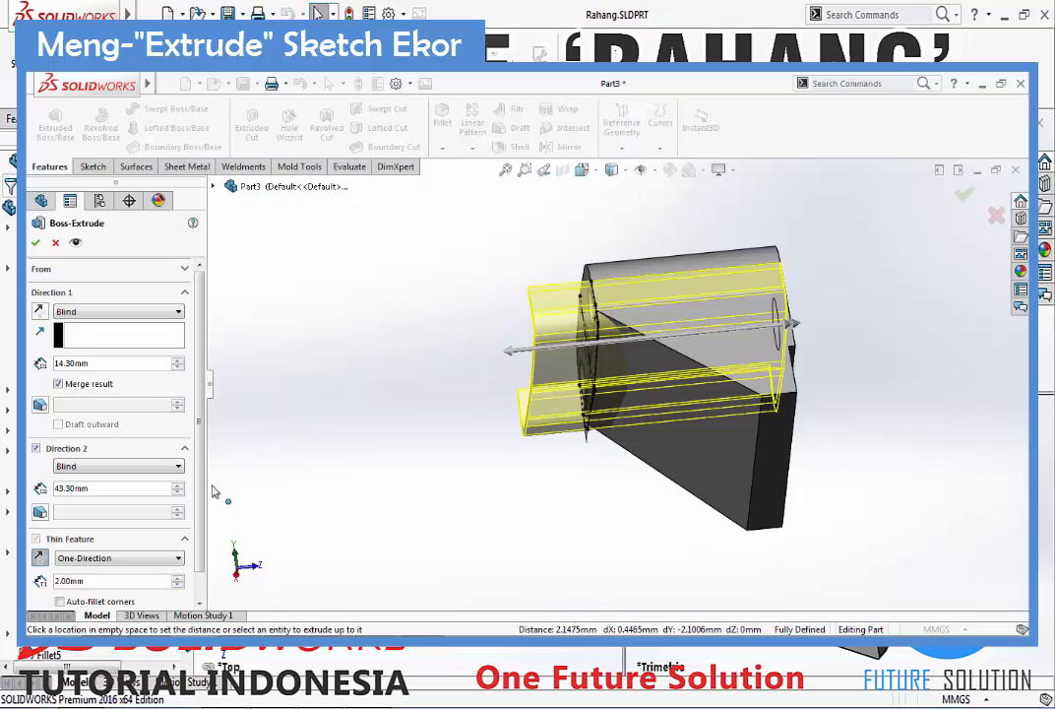
left_click(92, 467)
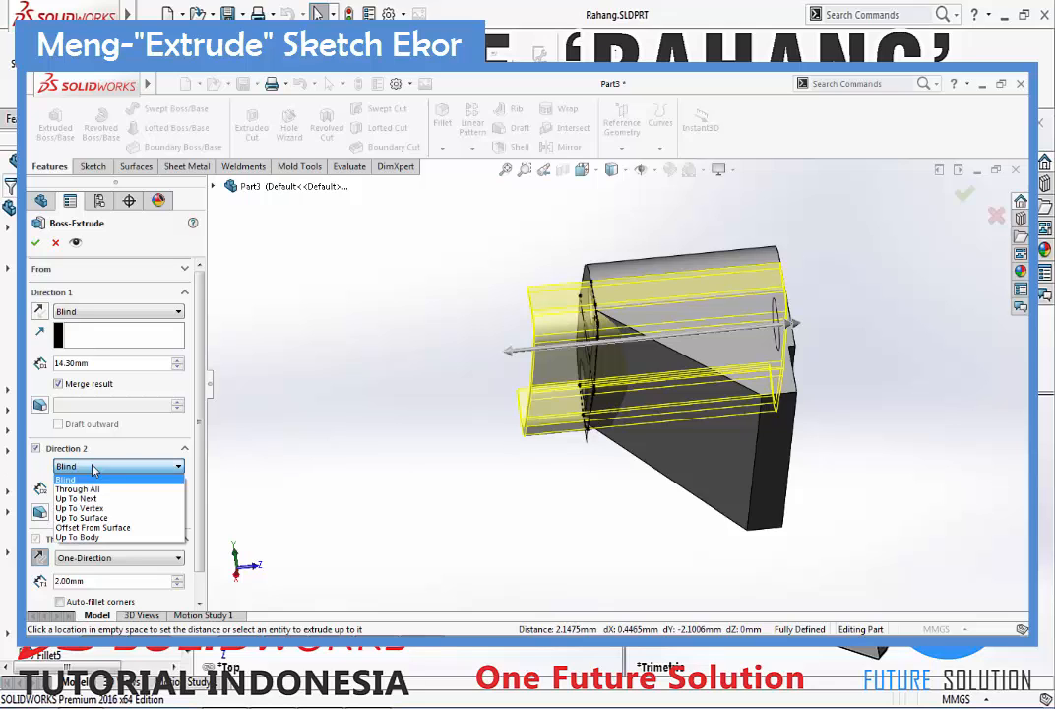
left_click(118, 538)
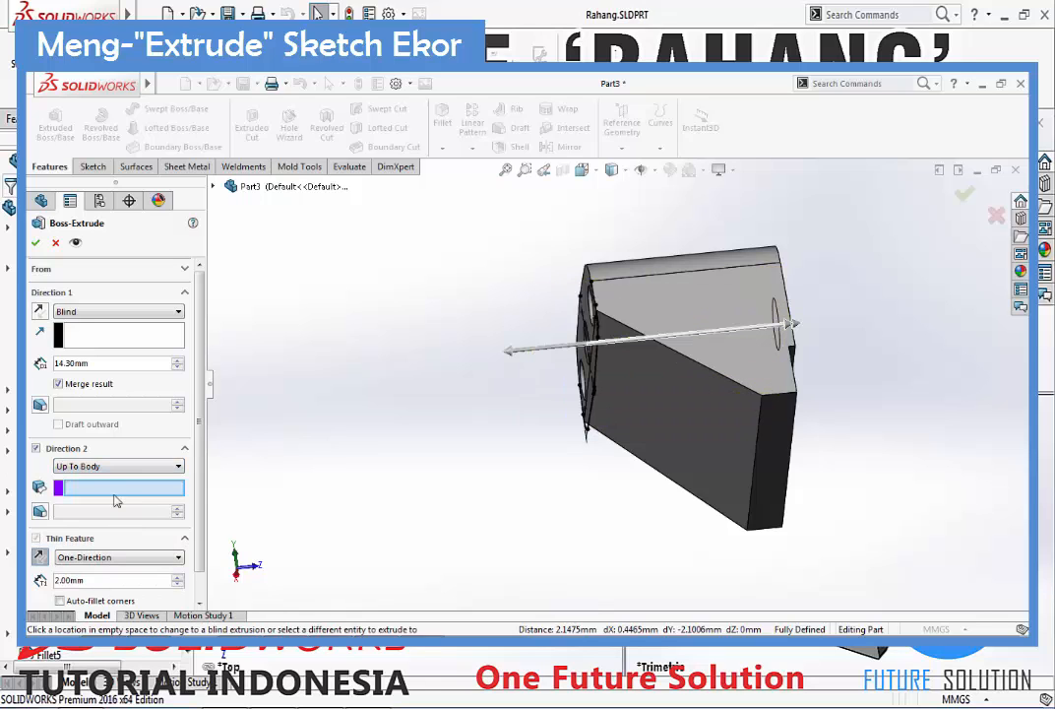
left_click(718, 403)
scroll(722, 402, "down", 8)
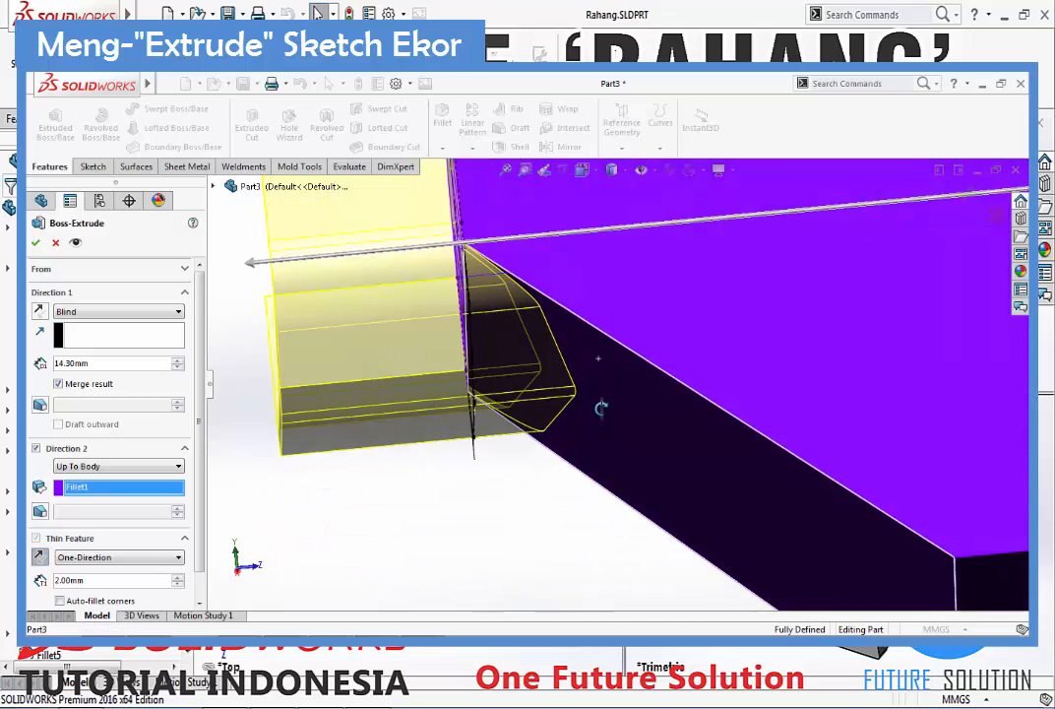
middle_click_drag(601, 408, 534, 320)
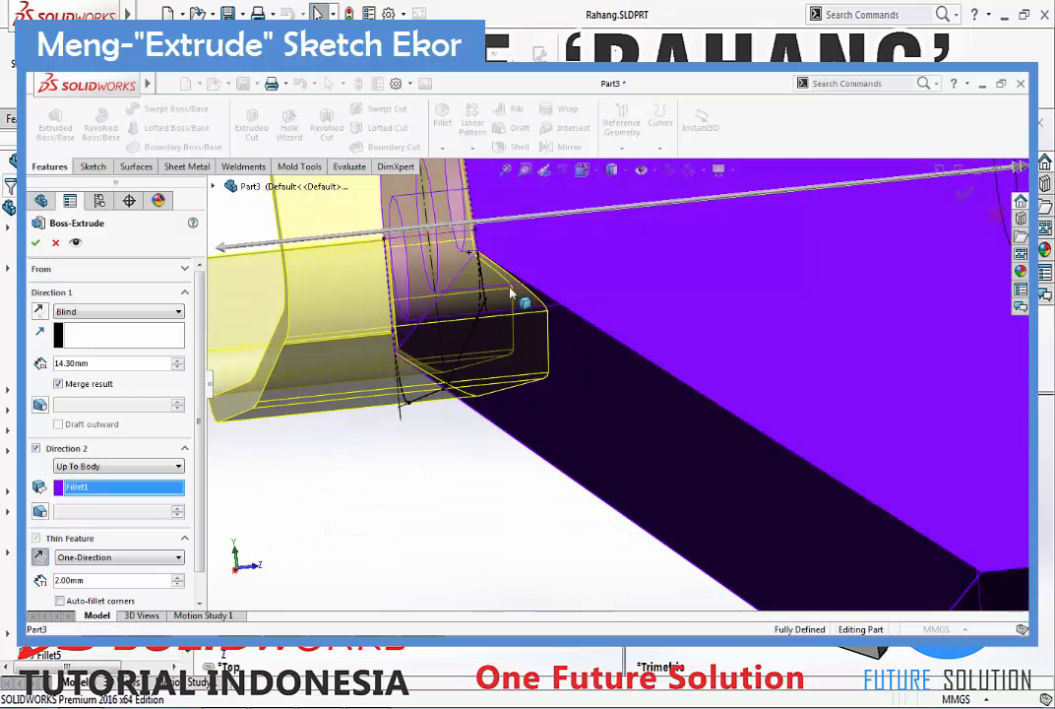
scroll(492, 366, "up", 8)
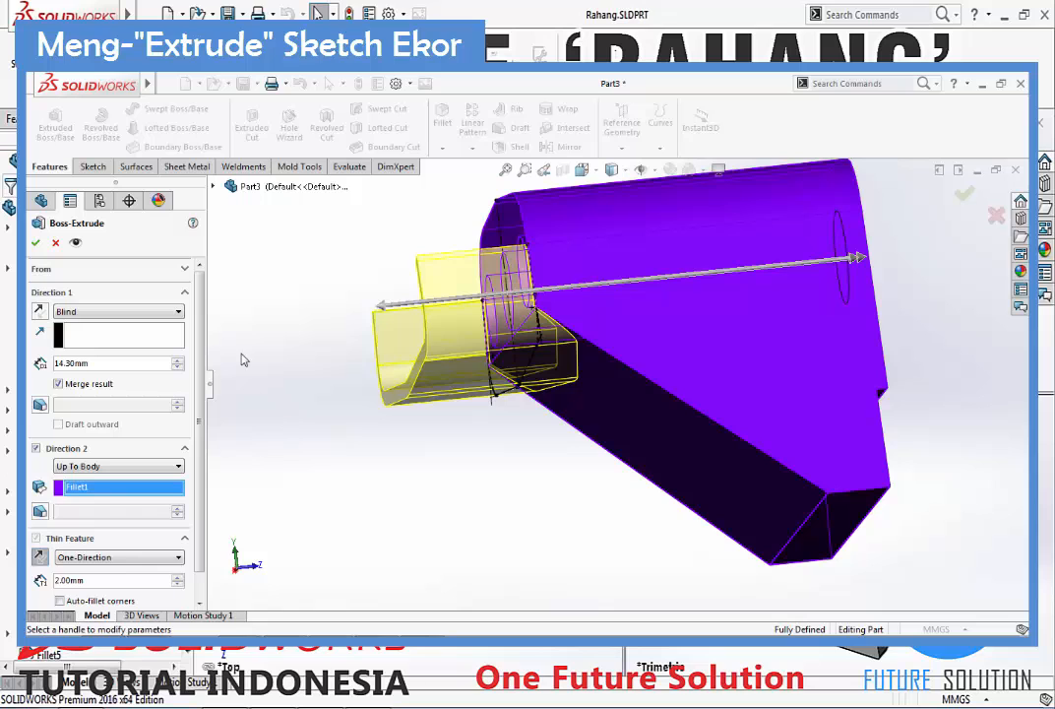
left_click(35, 244)
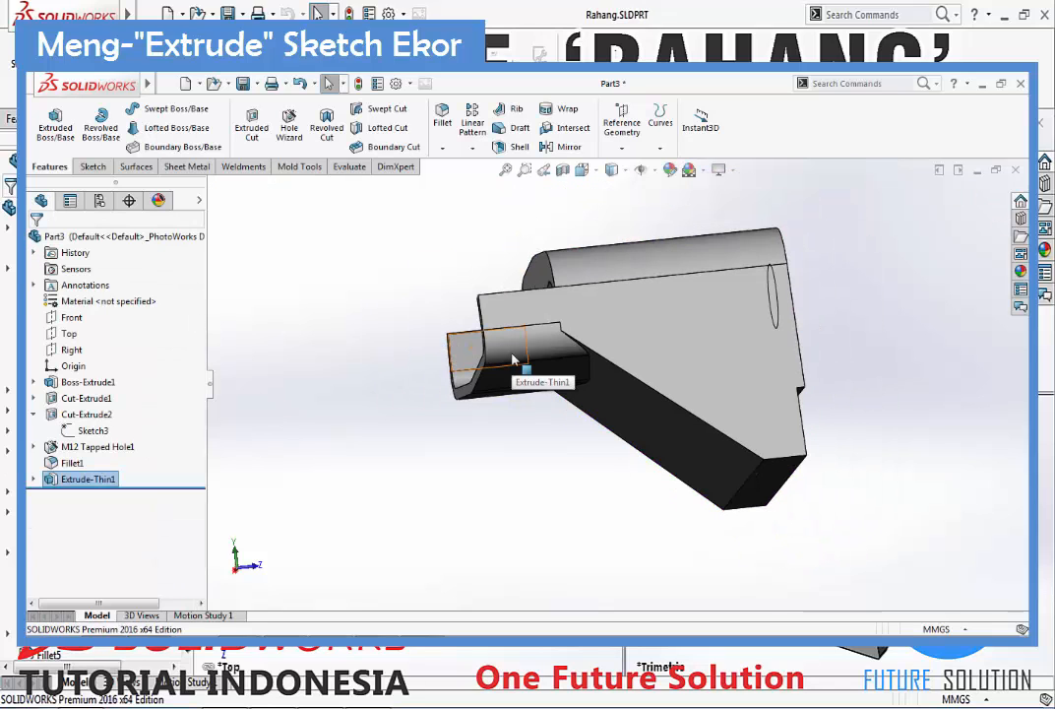
Examine the thin tail wall and the area where it meets the jaw's back face and slanted underside
scroll(560, 344, "down", 1)
mouse_move(559, 344)
middle_mouse_down()
mouse_move(586, 421)
mouse_move(618, 395)
mouse_move(562, 342)
middle_mouse_up()
scroll(562, 342, "down", 2)
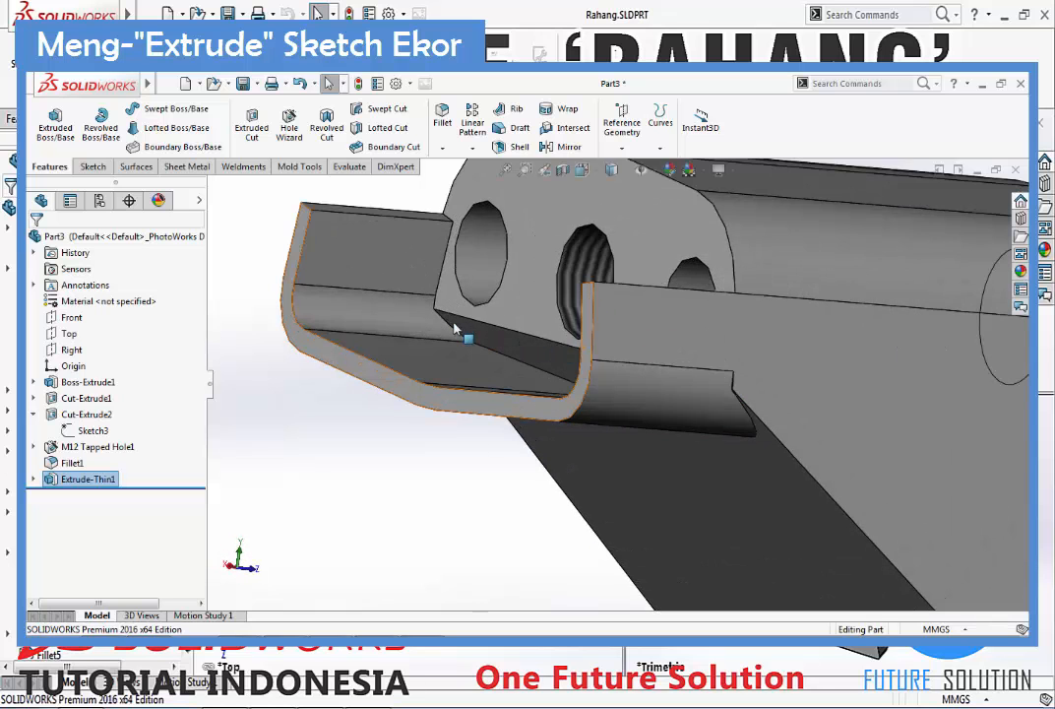
scroll(497, 364, "down", 2)
middle_click_drag(497, 365, 497, 377)
scroll(494, 352, "up", 1)
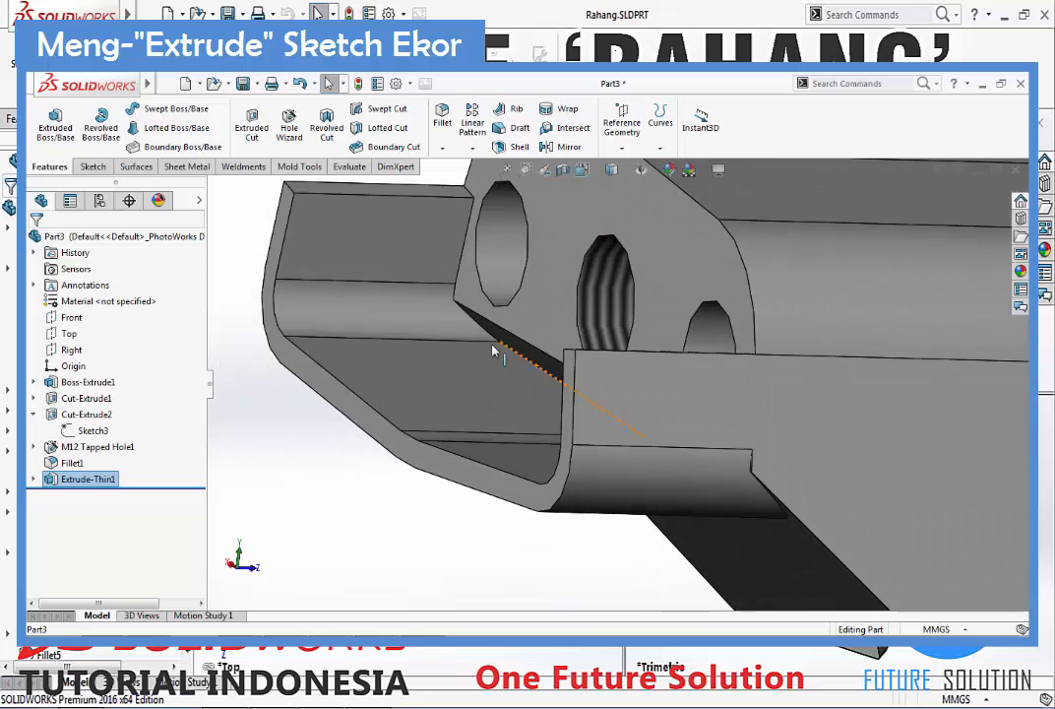
scroll(576, 346, "up", 3)
middle_click_drag(577, 348, 577, 377)
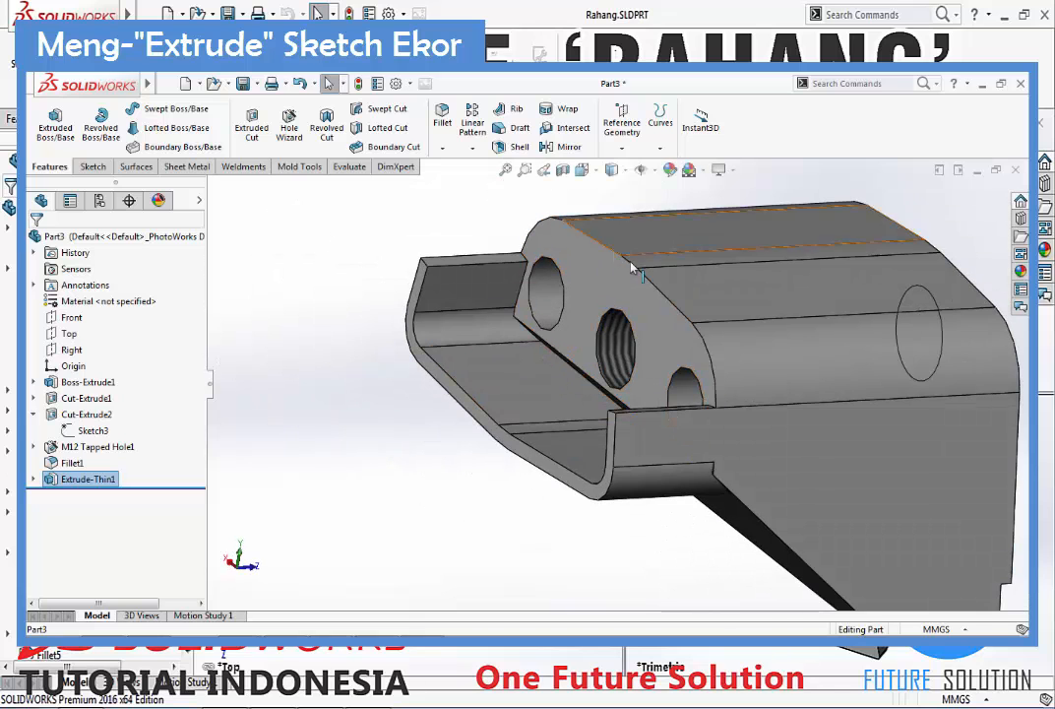
scroll(589, 352, "down", 3)
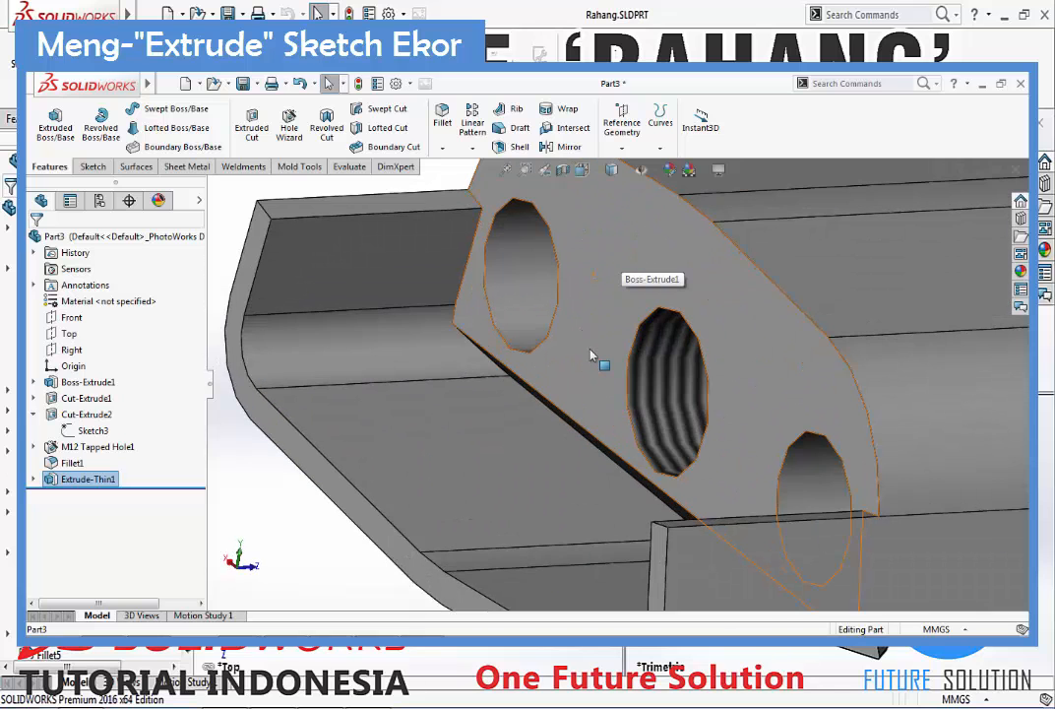
Start a new sketch on the jaw's flat back face with the three holes, oriented normal to that face
right_click(590, 356)
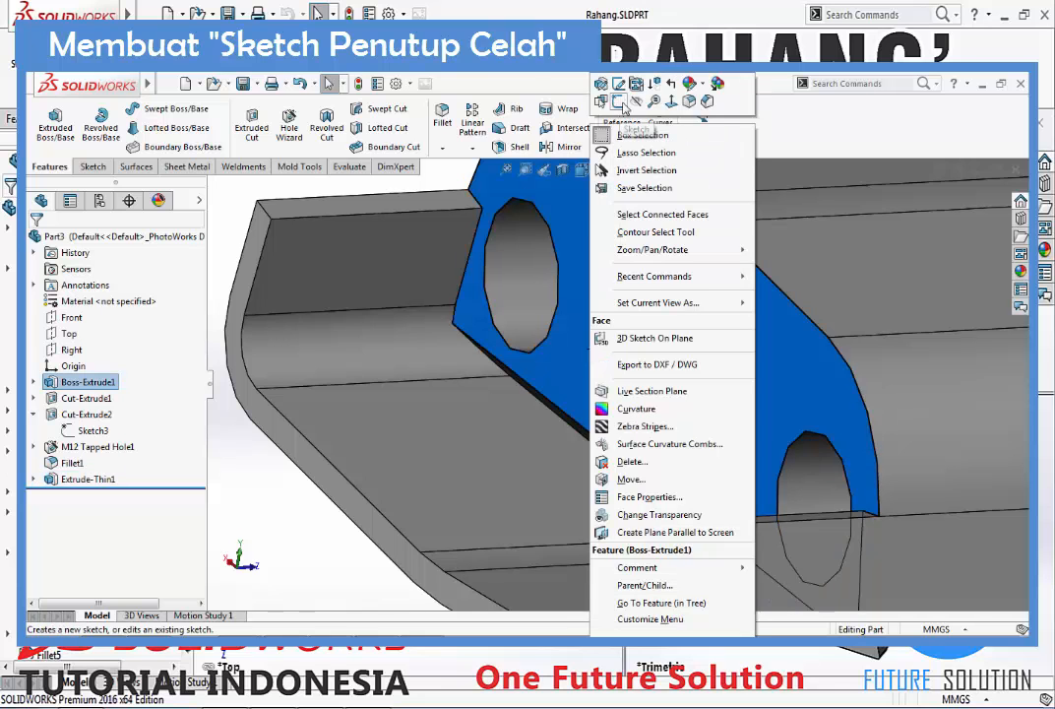
left_click(624, 105)
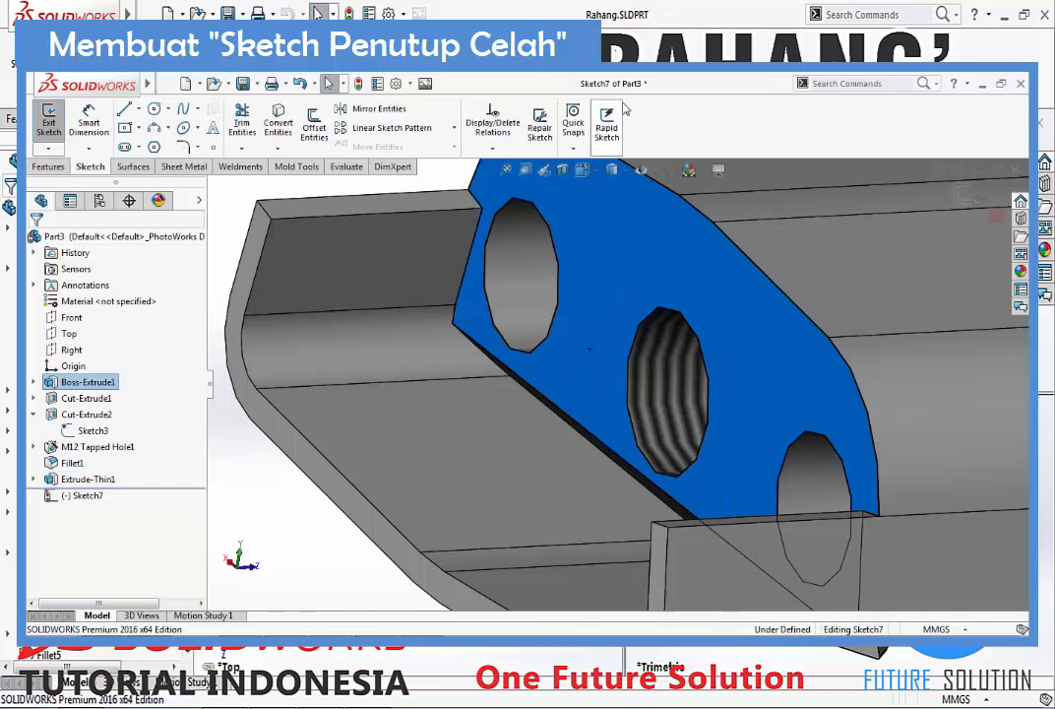
scroll(646, 415, "down", 2)
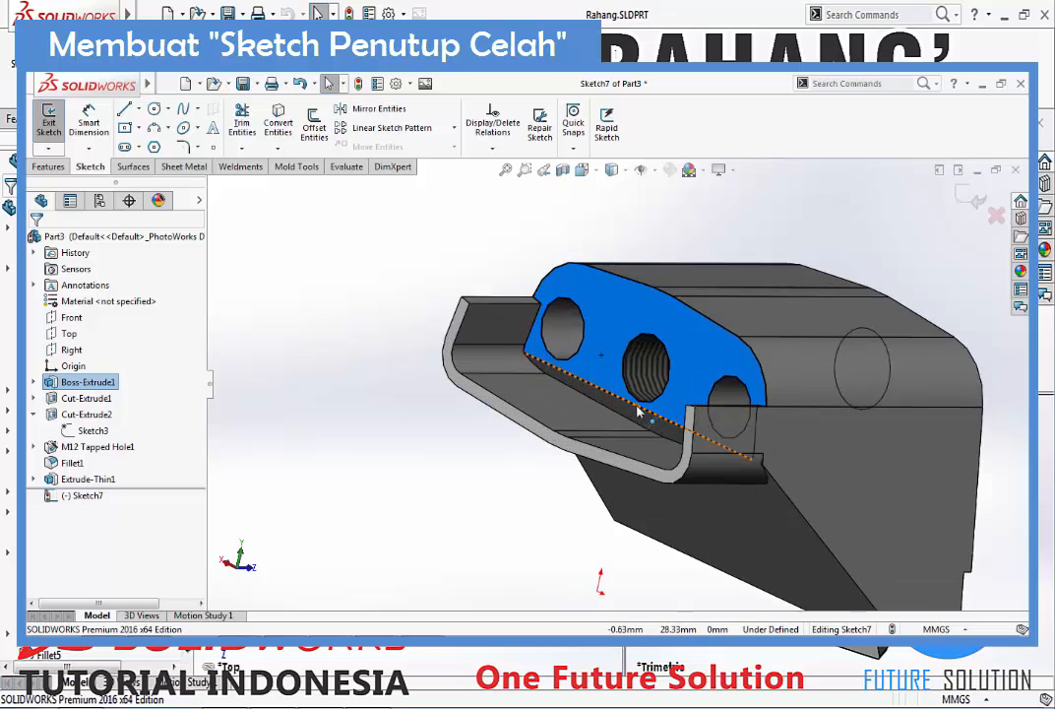
scroll(662, 419, "down", 2)
key("ctrl+8")
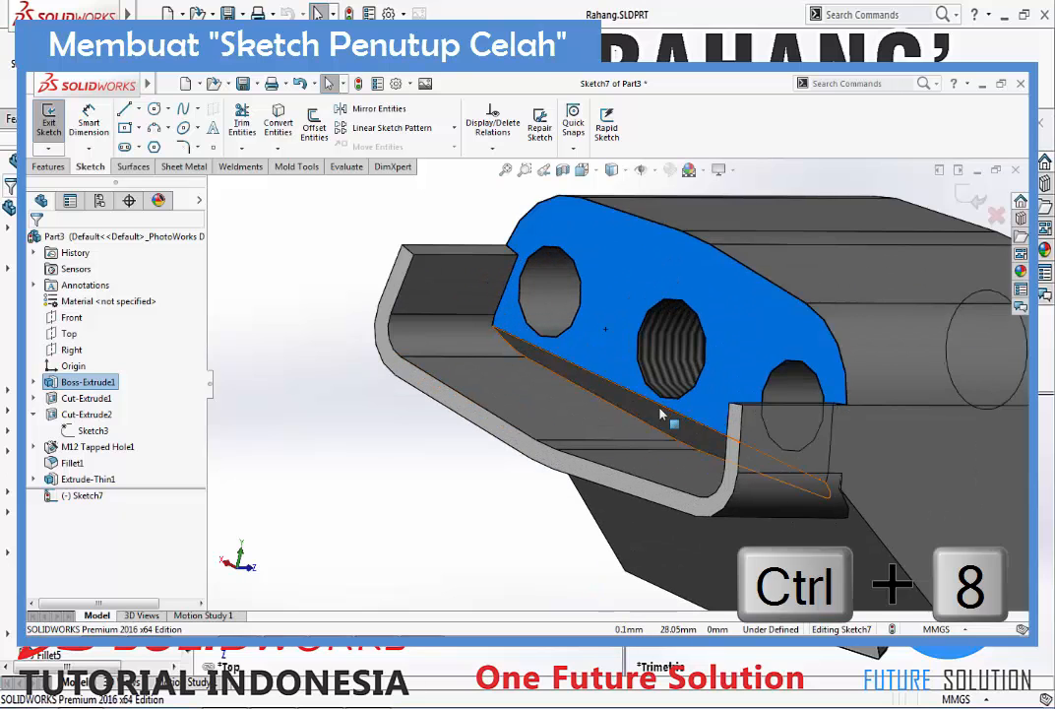
key("Escape")
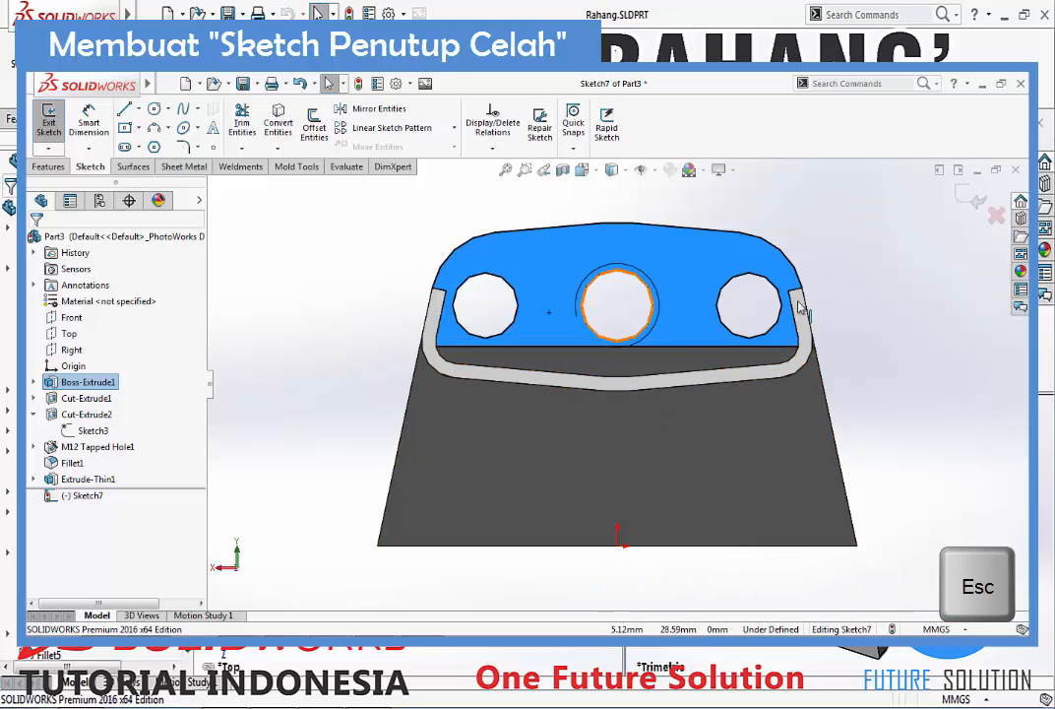
key("Escape")
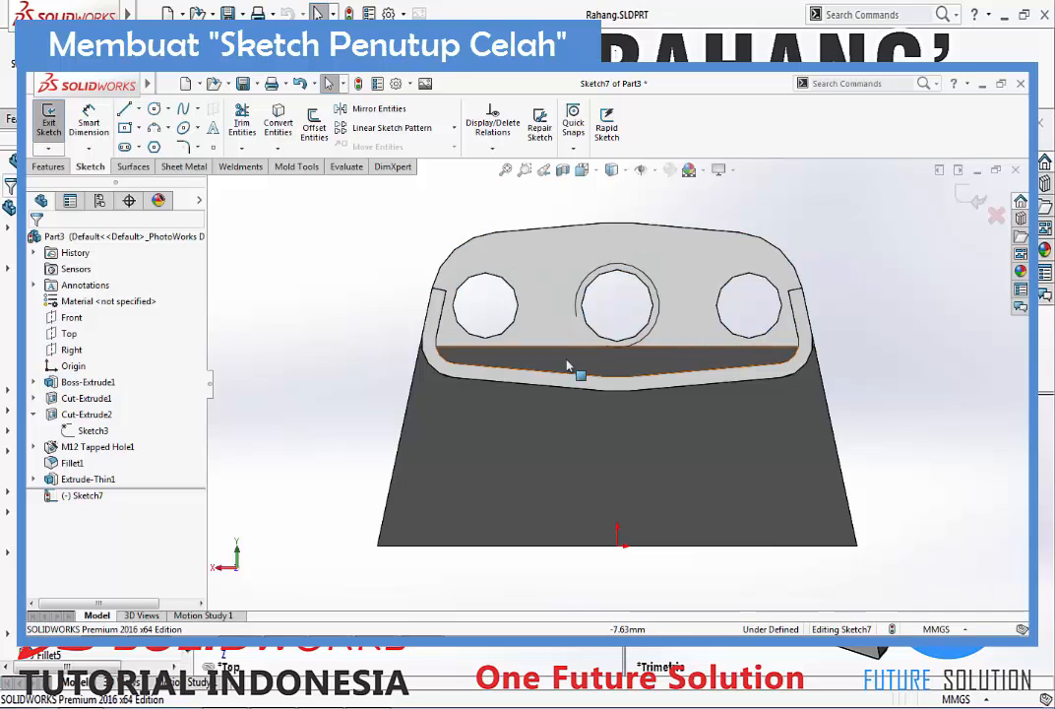
Convert the boundary of the dark slanted face between the jaw's back face and the tail wall into sketch entities
scroll(473, 367, "down", 2)
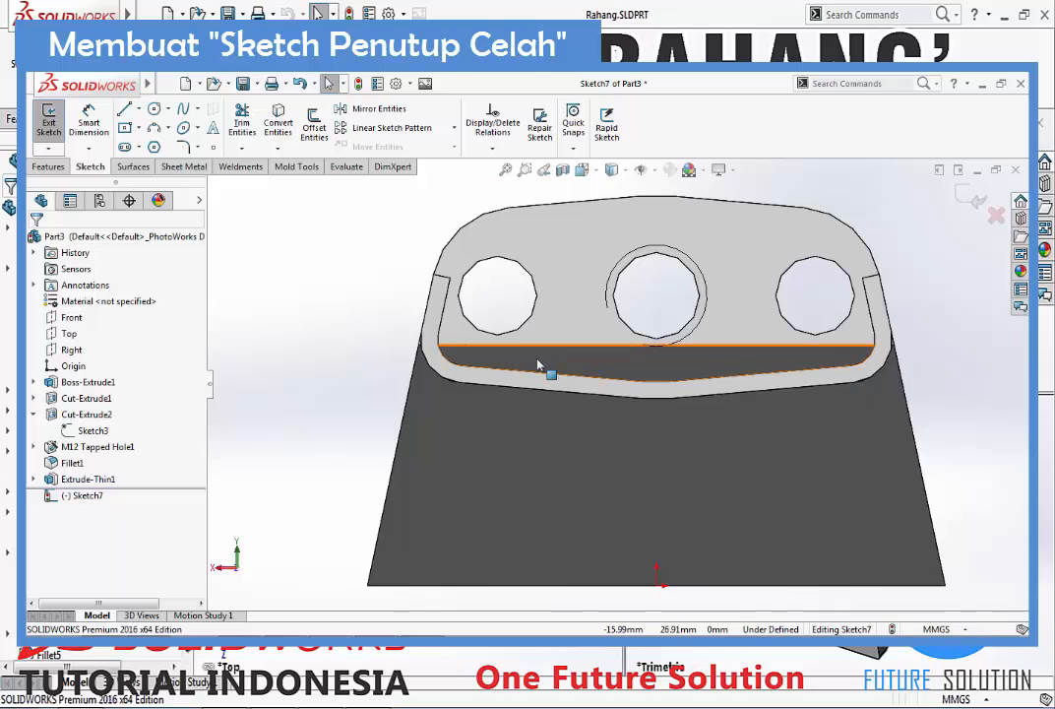
scroll(541, 365, "down", 3)
scroll(494, 382, "up", 2)
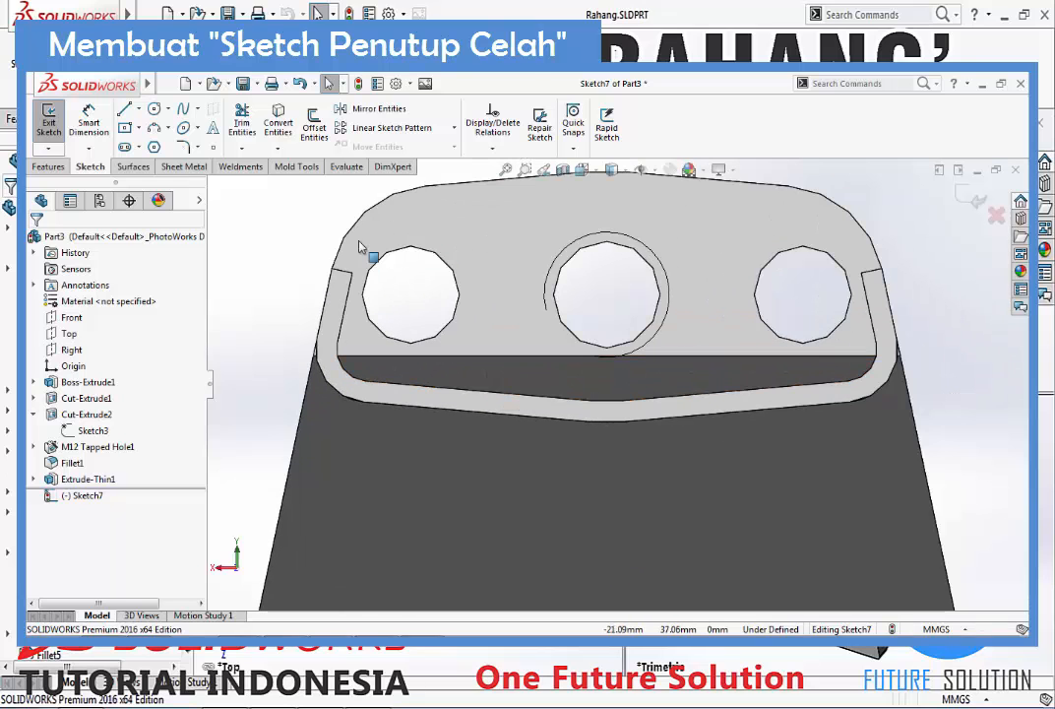
left_click(281, 133)
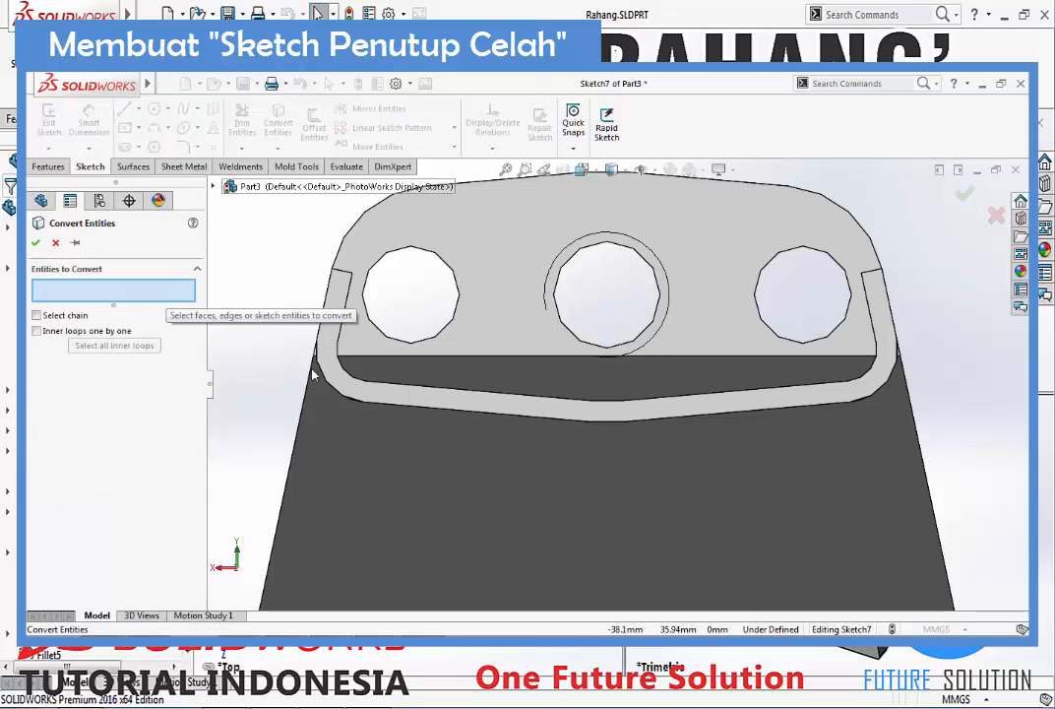
left_click(479, 379)
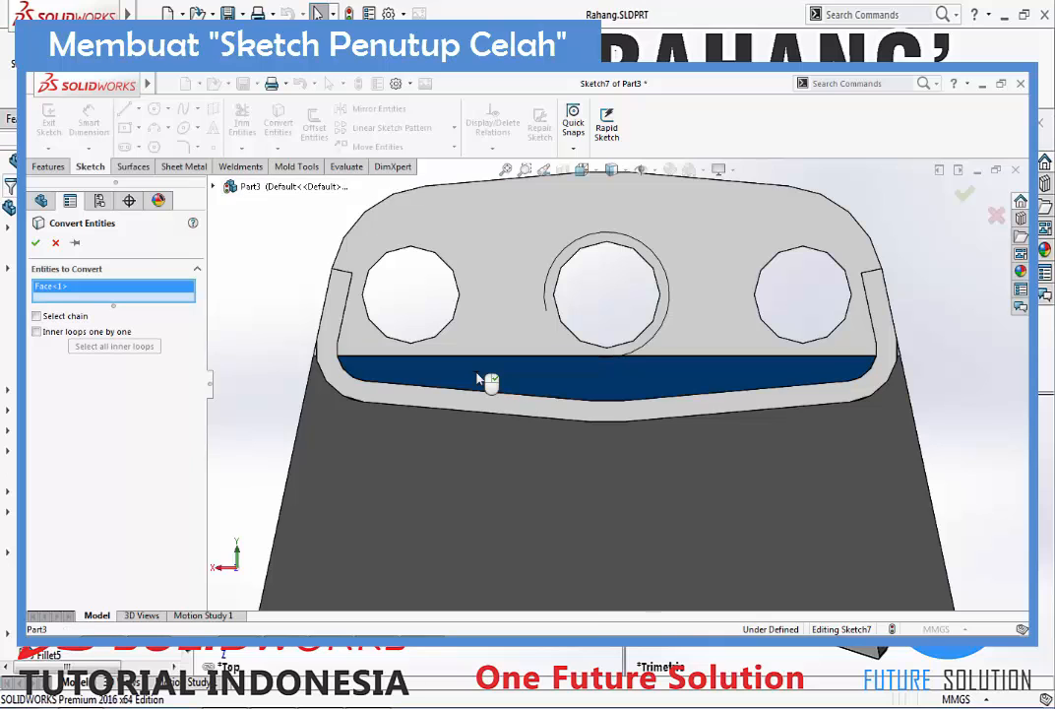
left_click(36, 244)
Check the converted outline against the gap above the tail wall and exit the sketch
mouse_move(423, 381)
middle_mouse_down()
mouse_move(680, 407)
mouse_move(591, 417)
middle_mouse_up()
scroll(591, 417, "down", 3)
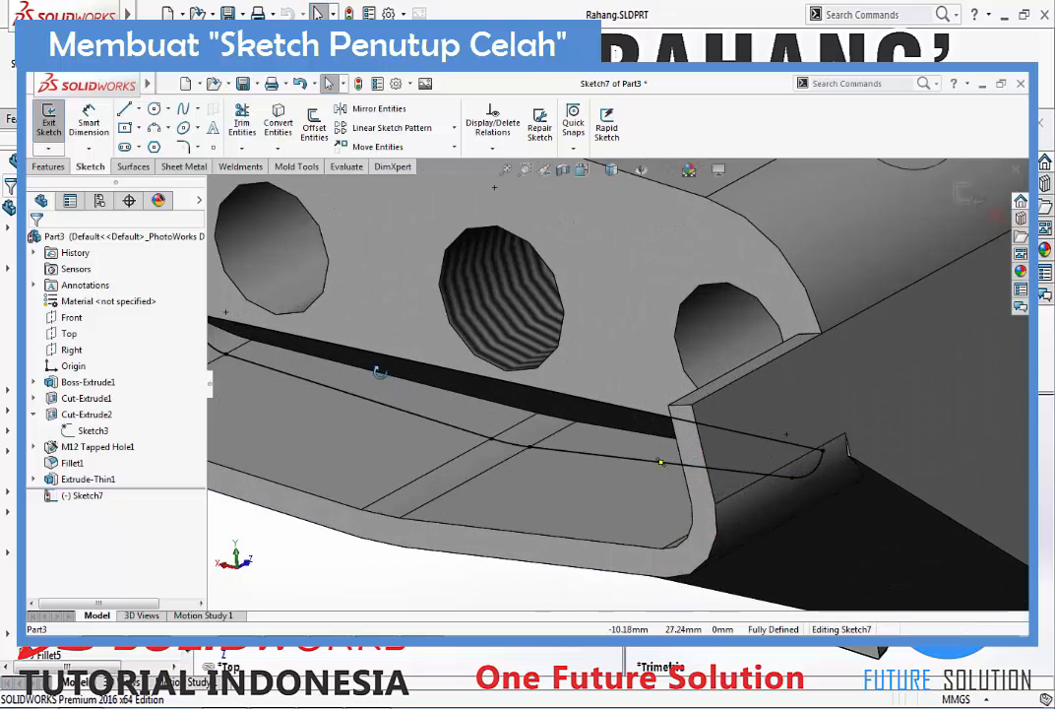
middle_click_drag(377, 367, 382, 406)
scroll(382, 406, "up", 2)
middle_click_drag(493, 434, 630, 432)
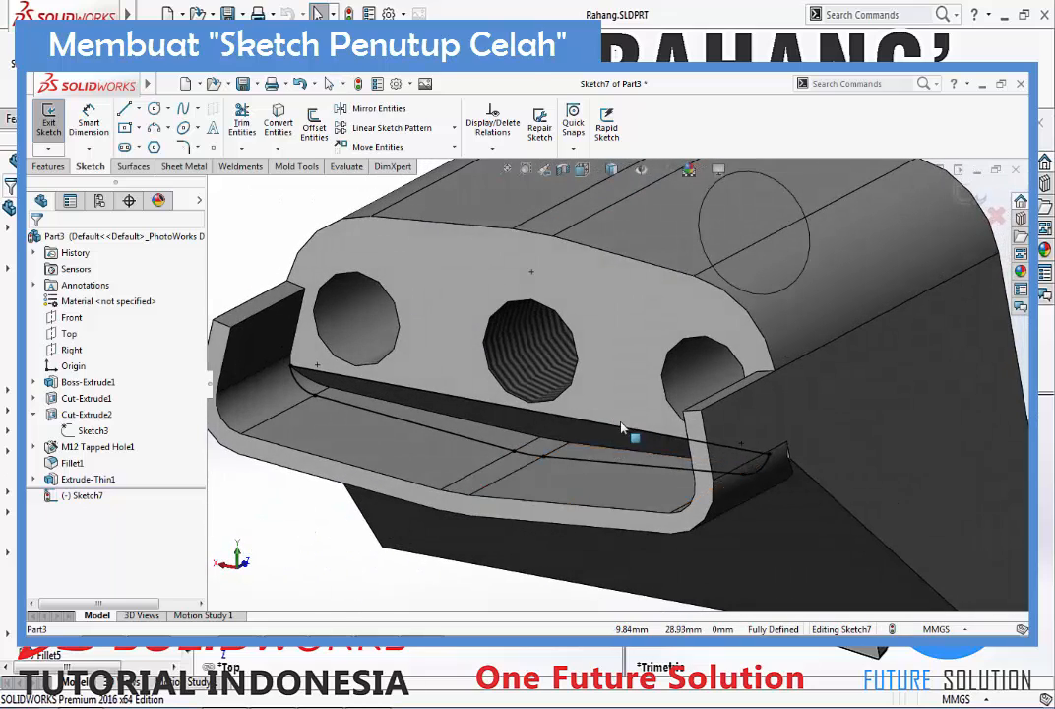
scroll(511, 425, "down", 2)
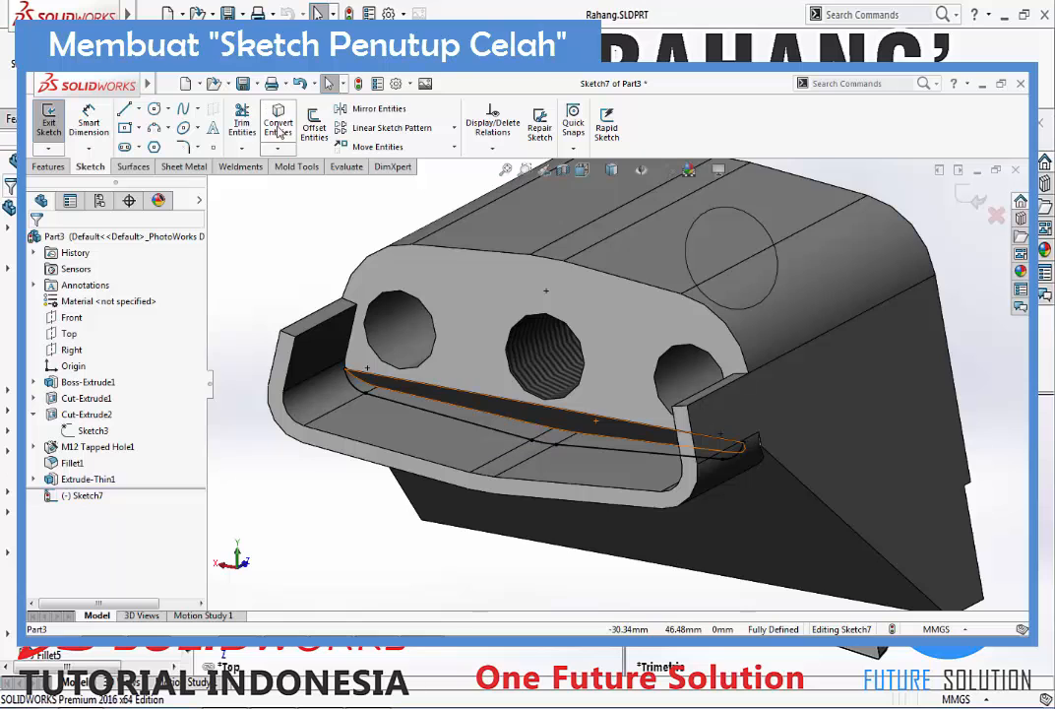
scroll(589, 431, "up", 3)
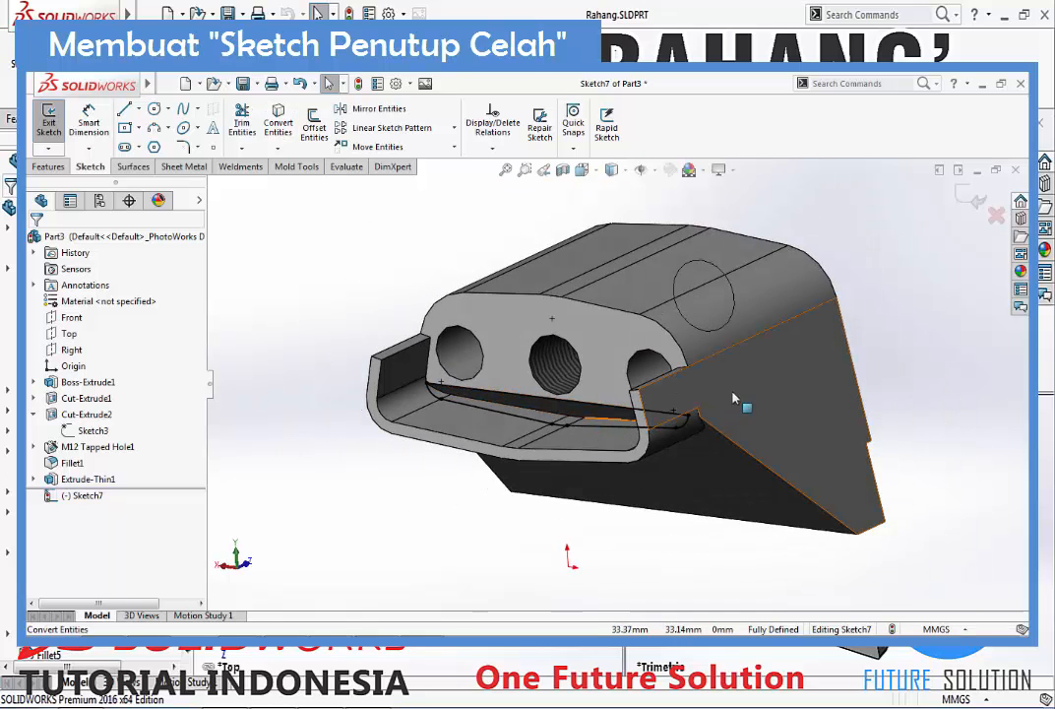
left_click(970, 202)
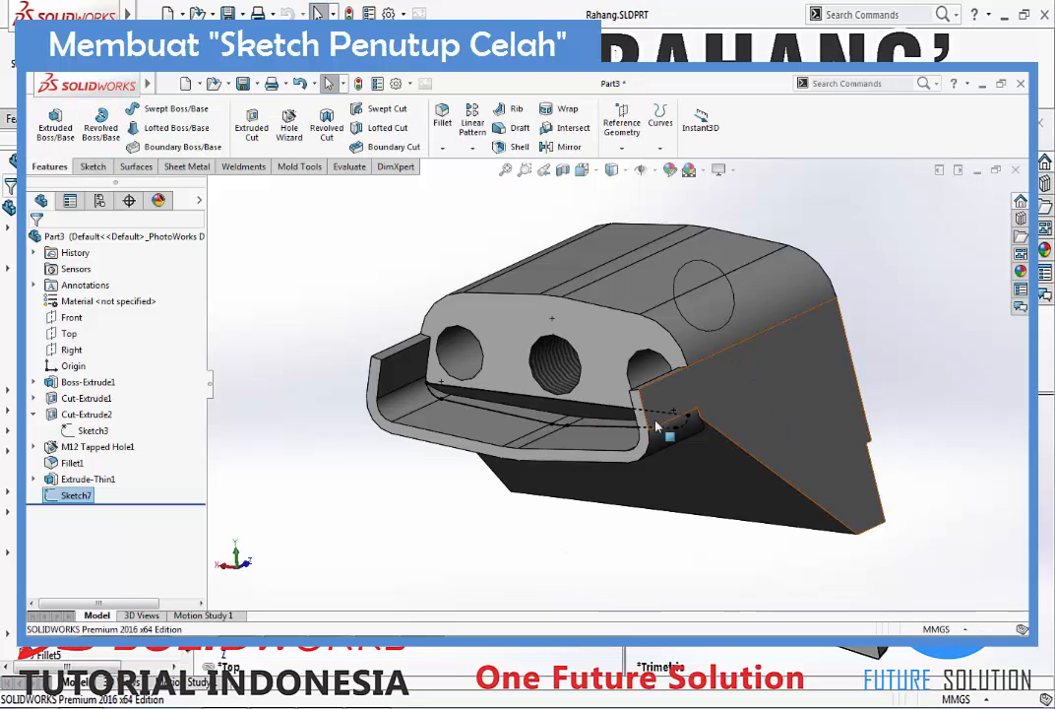
Extrude the gap cover sketch in the reversed direction with the Up To Body end condition, ending on the jaw body with merged result
scroll(591, 424, "down", 3)
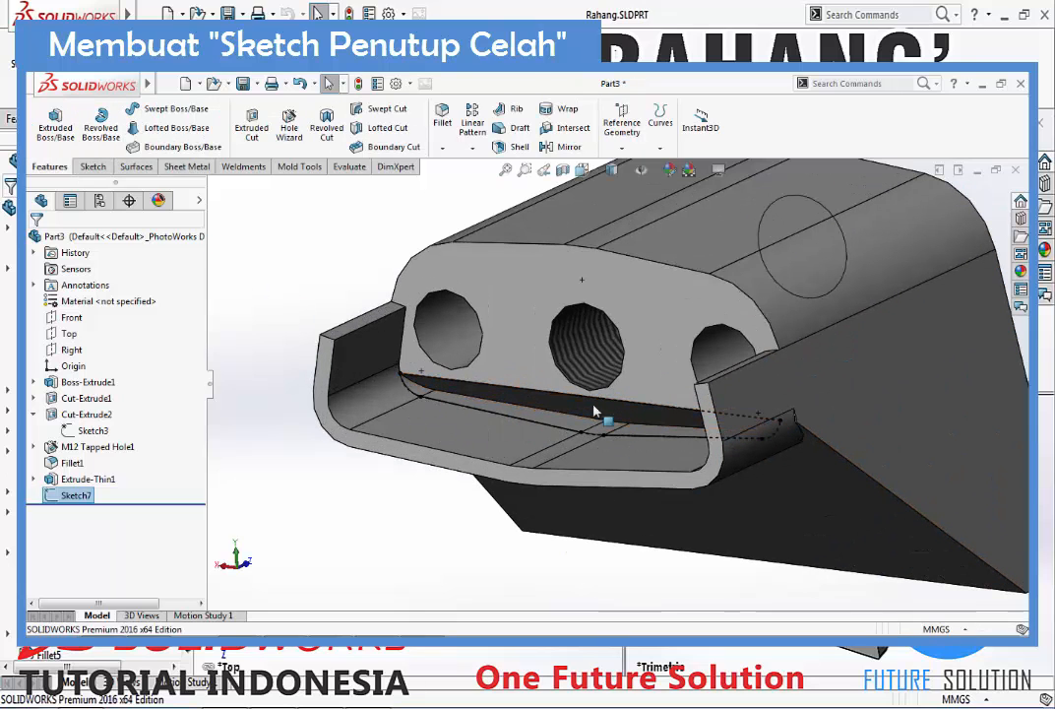
left_click(64, 141)
middle_click_drag(360, 402, 518, 445)
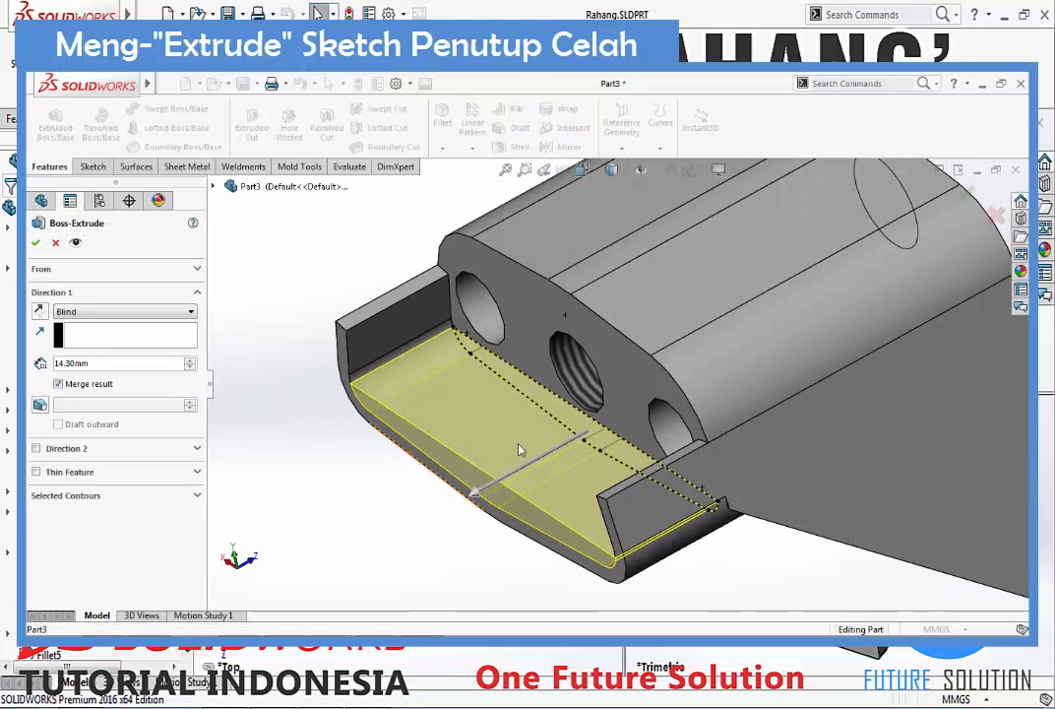
left_click(40, 312)
left_click(113, 312)
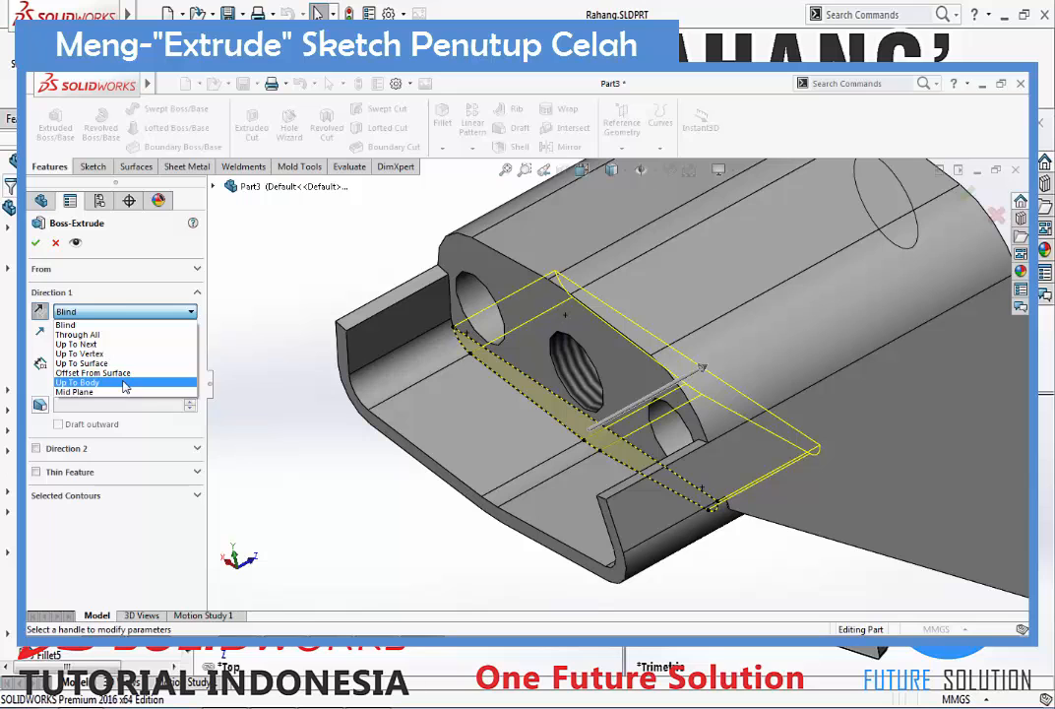
left_click(125, 383)
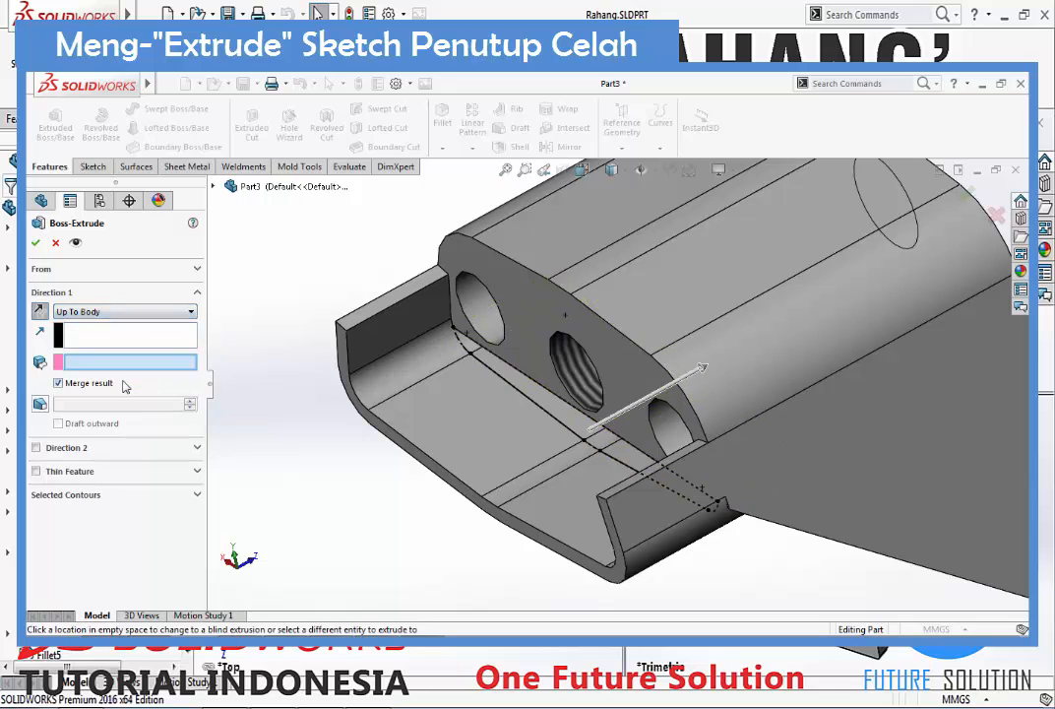
left_click(736, 356)
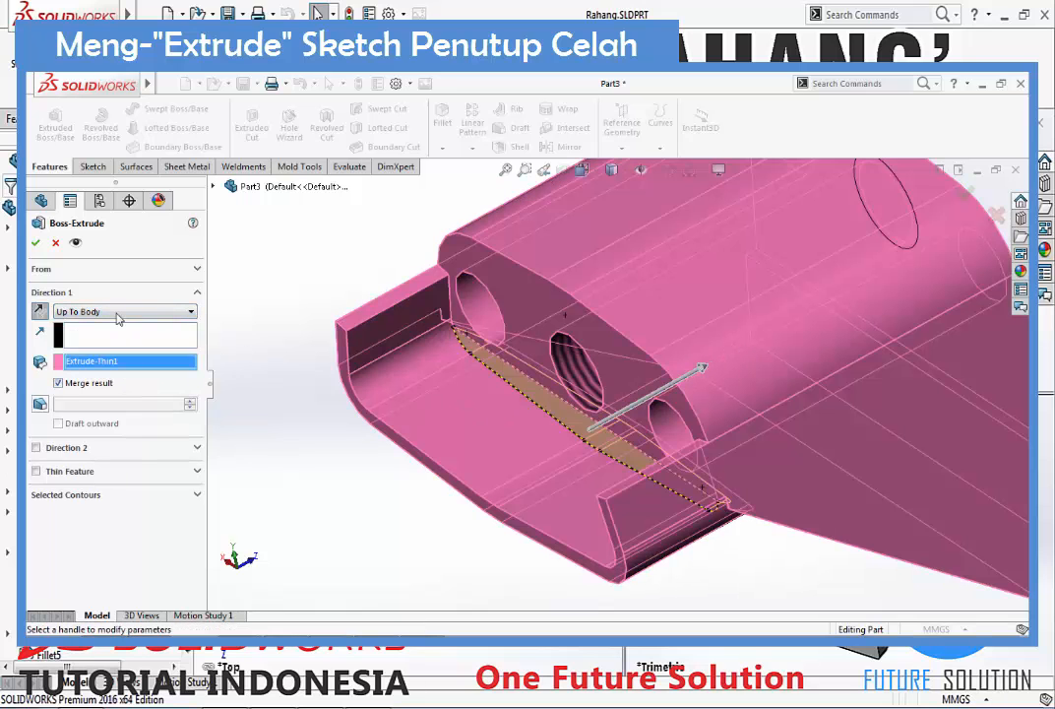
left_click(36, 242)
Examine the closed gap at the jaw's back face, the curved top surface and the Top plane's position relative to the part
middle_click_drag(368, 317, 626, 394)
scroll(622, 425, "down", 3)
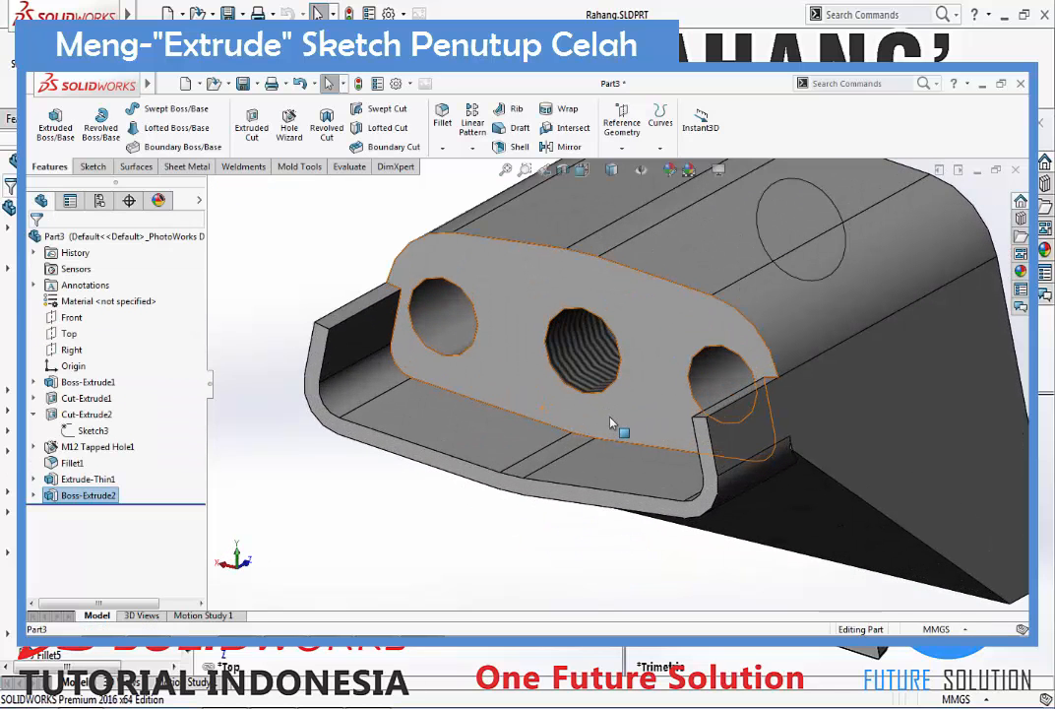
scroll(606, 419, "up", 5)
middle_click_drag(667, 431, 710, 406)
scroll(770, 360, "up", 3)
scroll(775, 354, "down", 1)
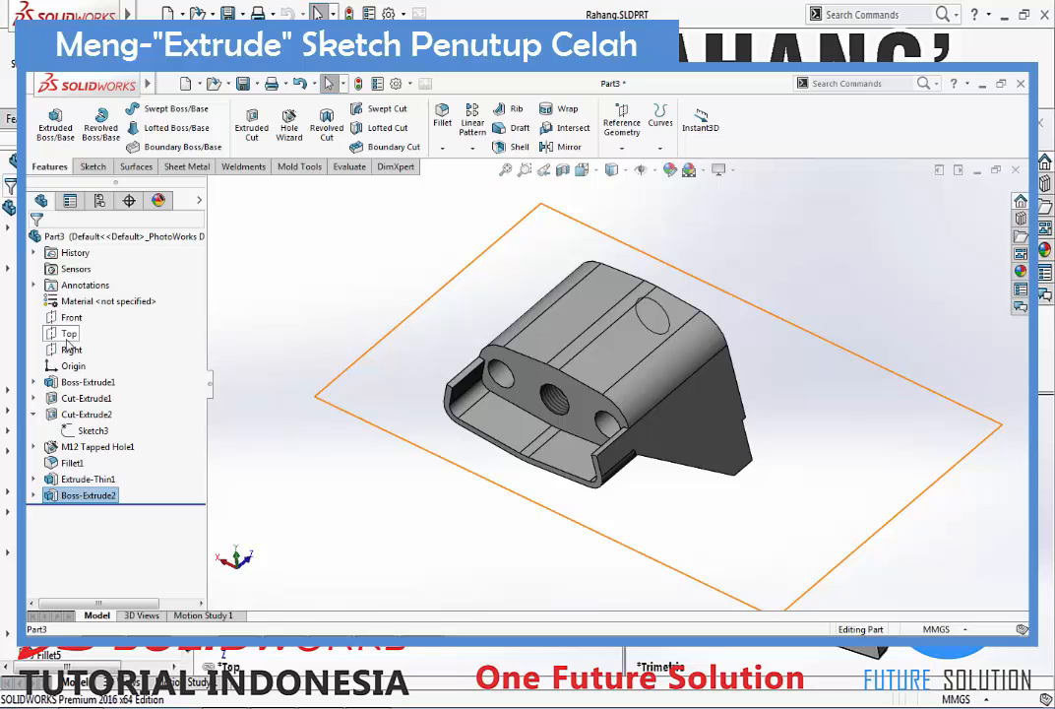
middle_click_drag(325, 315, 429, 268)
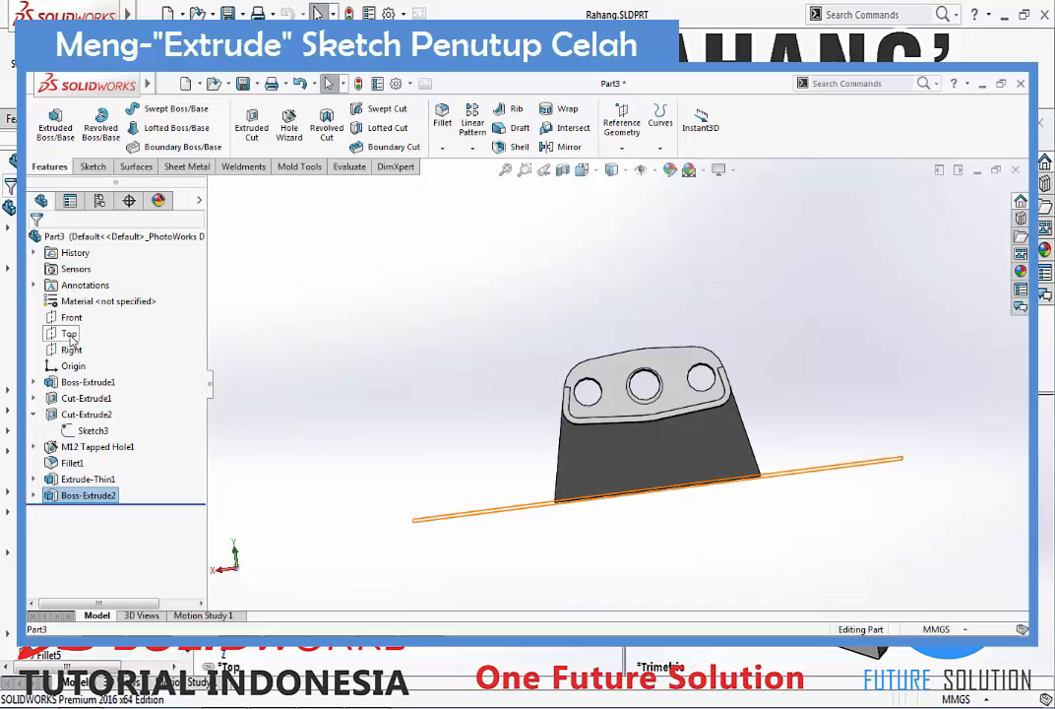
middle_click_drag(598, 344, 597, 451)
scroll(661, 335, "down", 2)
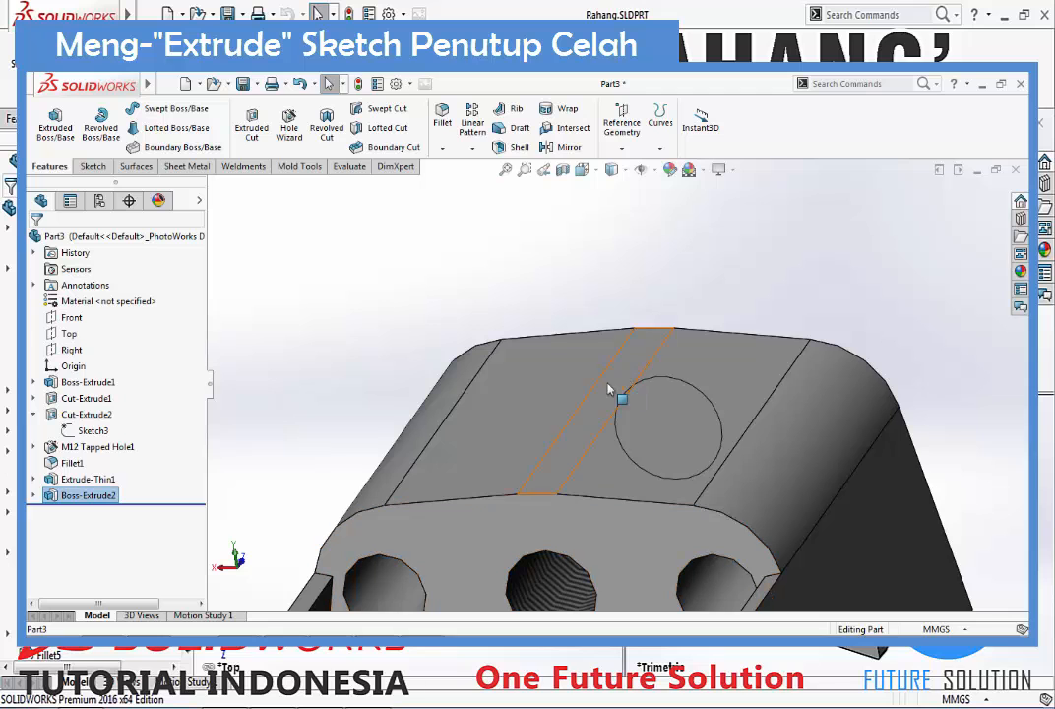
scroll(589, 448, "up", 5)
mouse_move(589, 448)
middle_mouse_down()
mouse_move(554, 447)
mouse_move(600, 478)
mouse_move(588, 448)
middle_mouse_up()
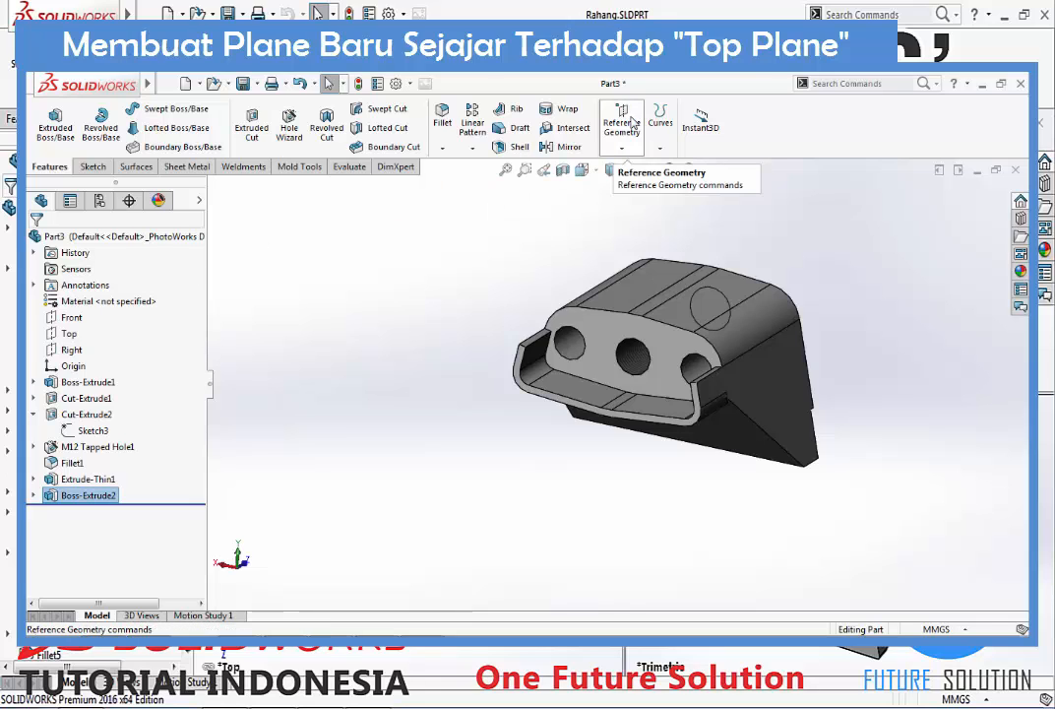
Start a new reference plane with the Top plane as its first reference
left_click(631, 123)
left_click(636, 167)
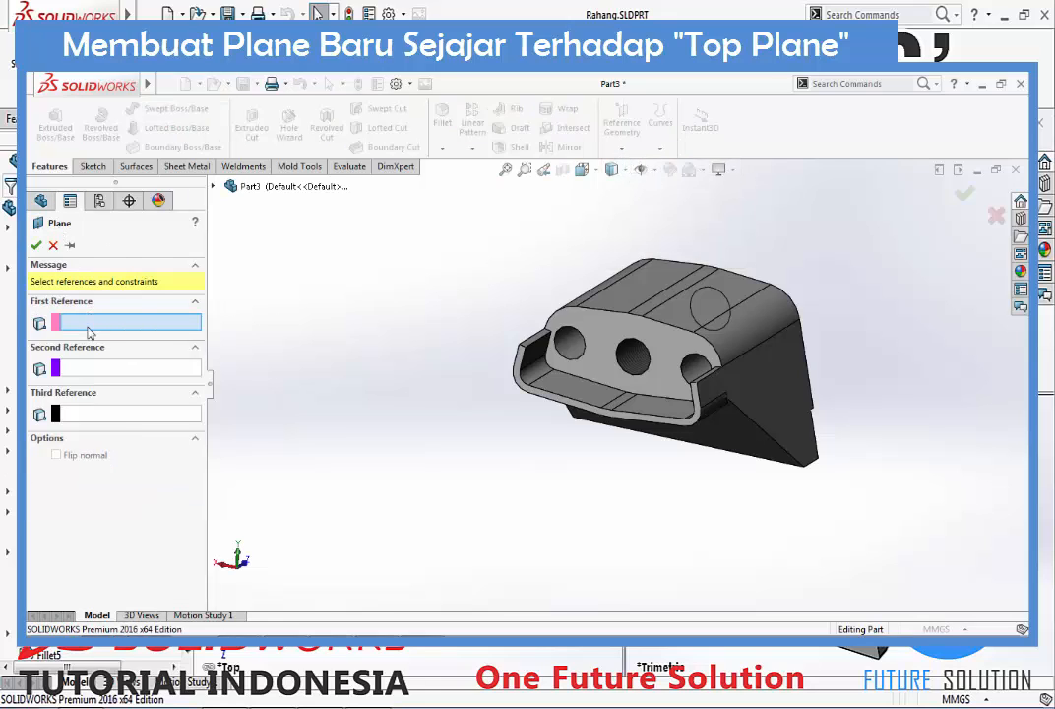
left_click(214, 187)
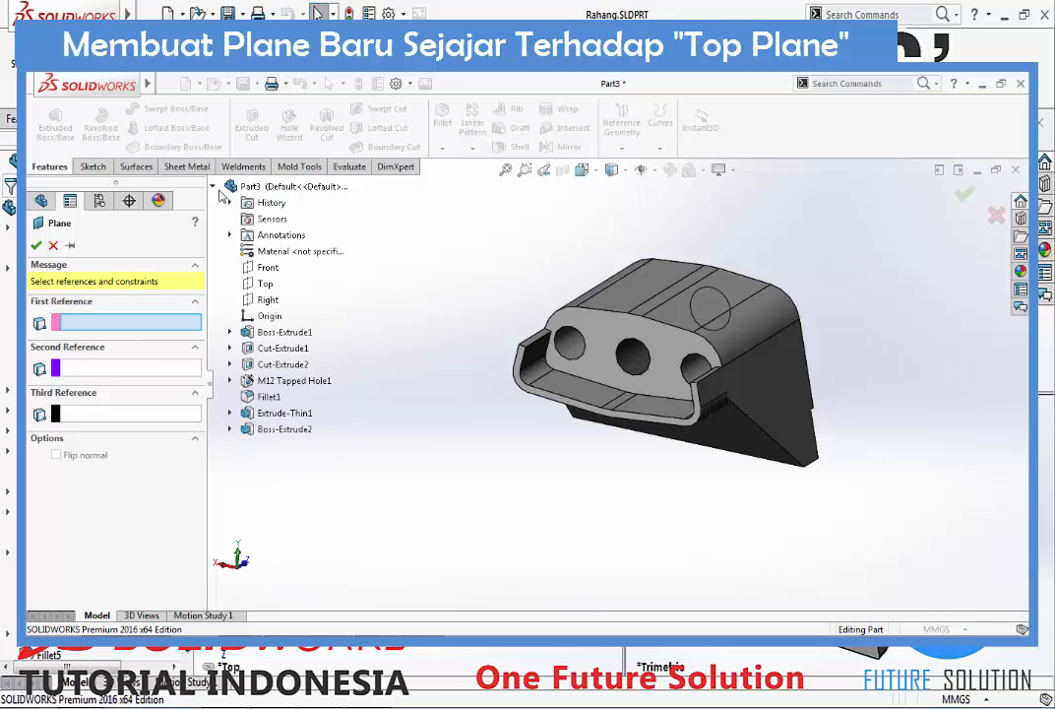
left_click(265, 285)
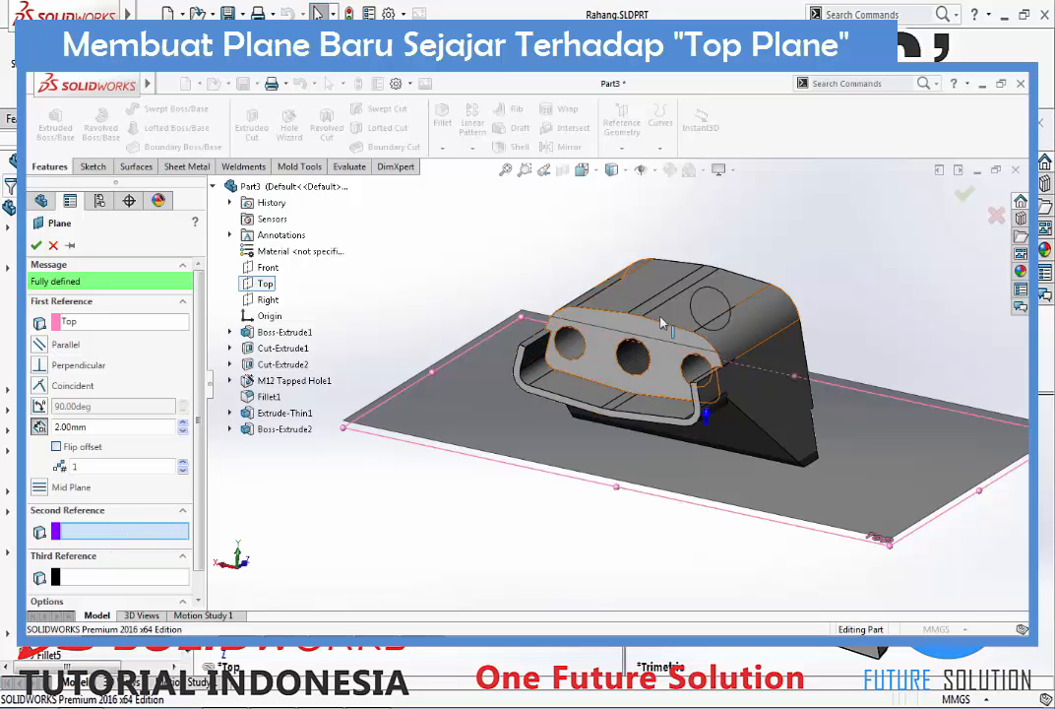
Add the narrow middle strip on the jaw's upper surface as the tangent second reference, and make the new plane parallel to Top
scroll(610, 300, "down", 5)
scroll(596, 335, "down", 4)
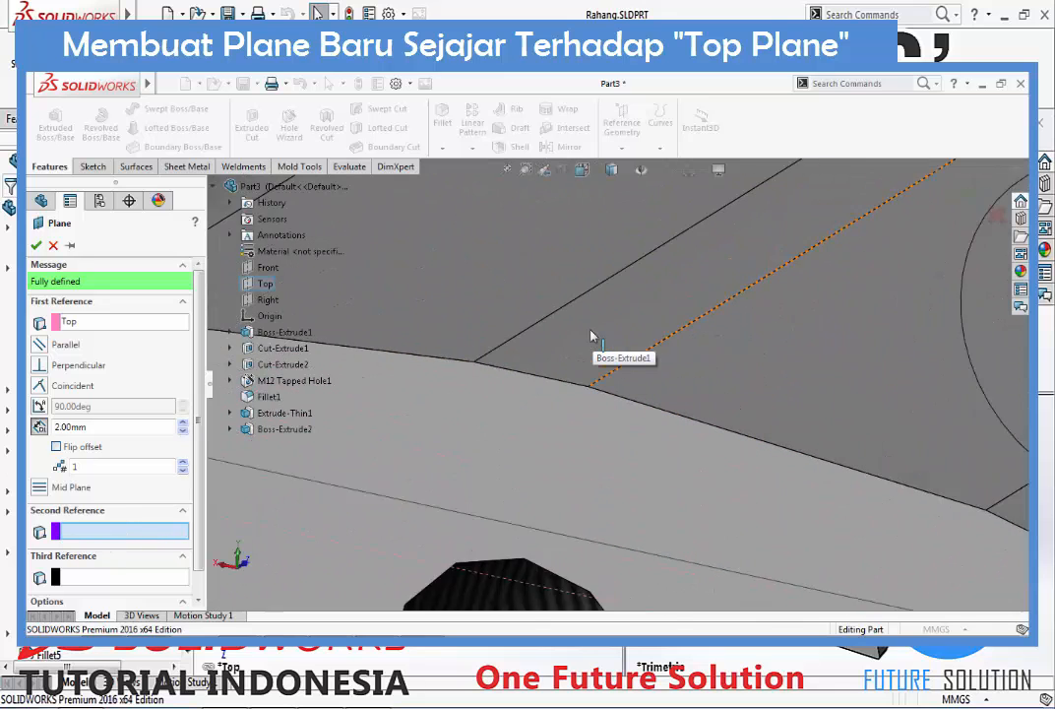
left_click(544, 364)
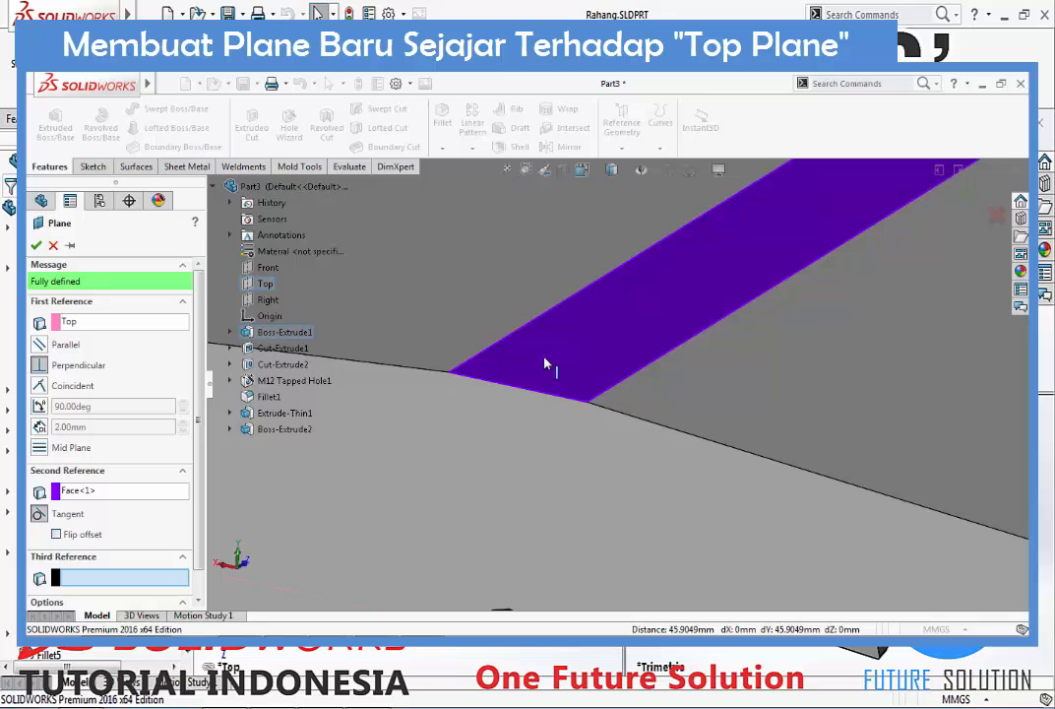
scroll(604, 369, "up", 8)
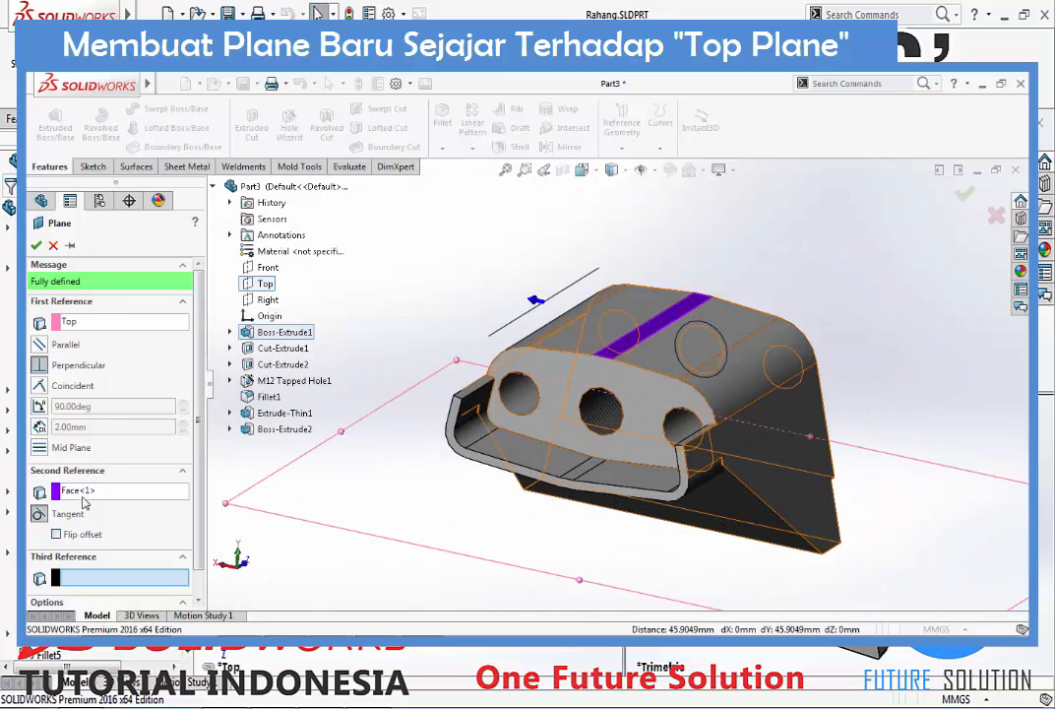
scroll(589, 370, "down", 5)
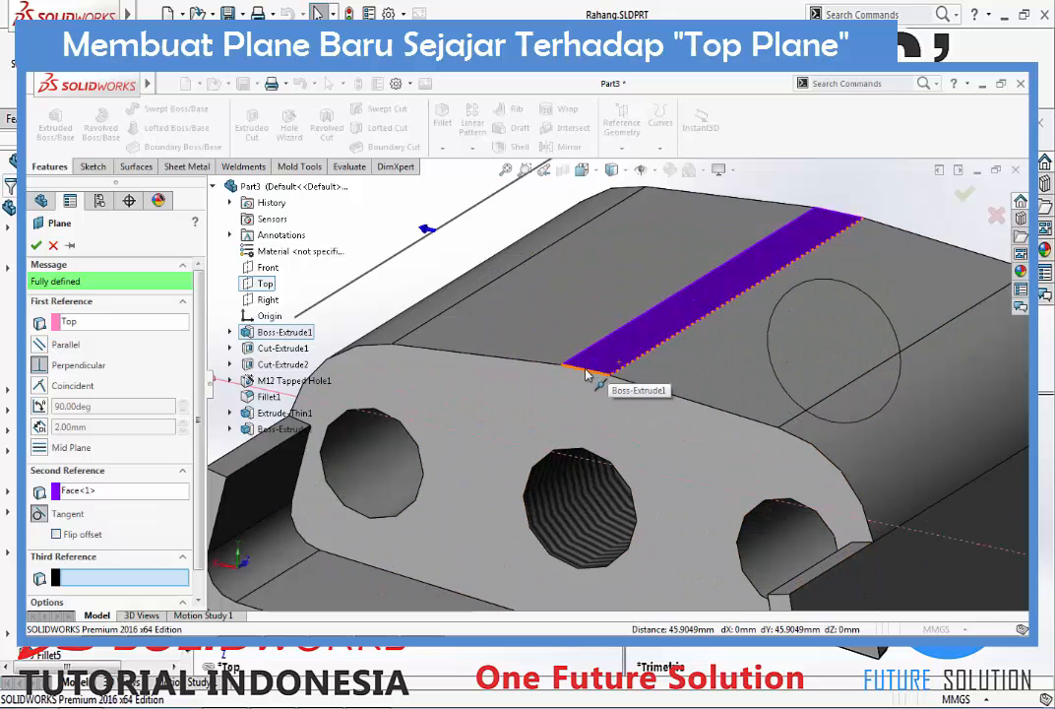
scroll(686, 369, "up", 4)
scroll(687, 369, "up", 3)
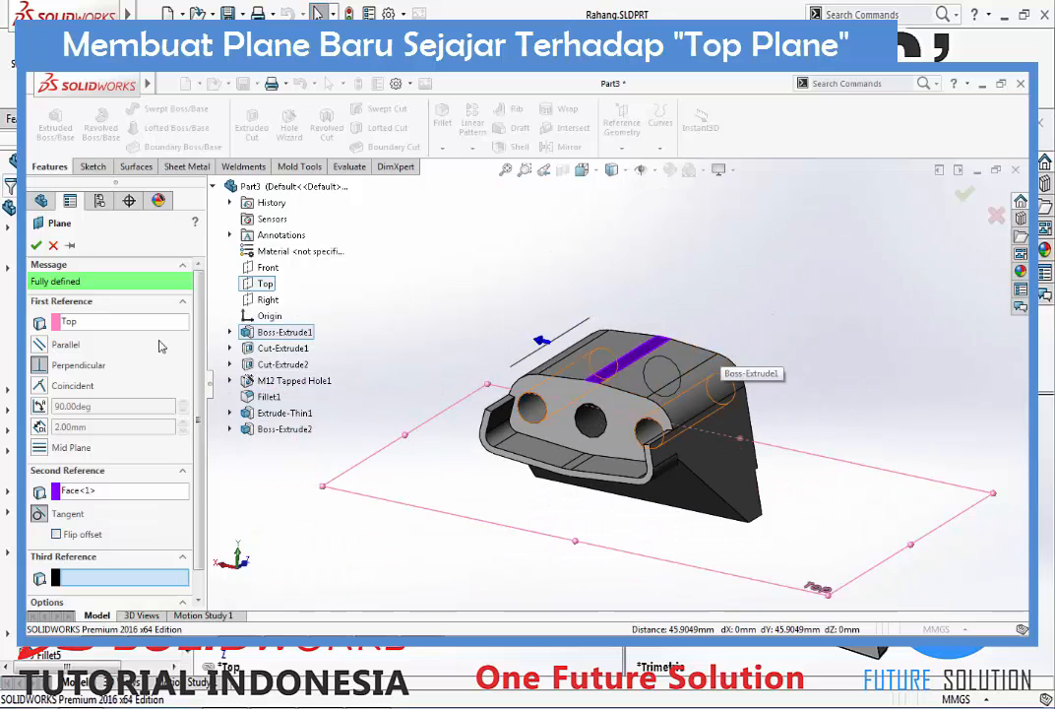
left_click(45, 350)
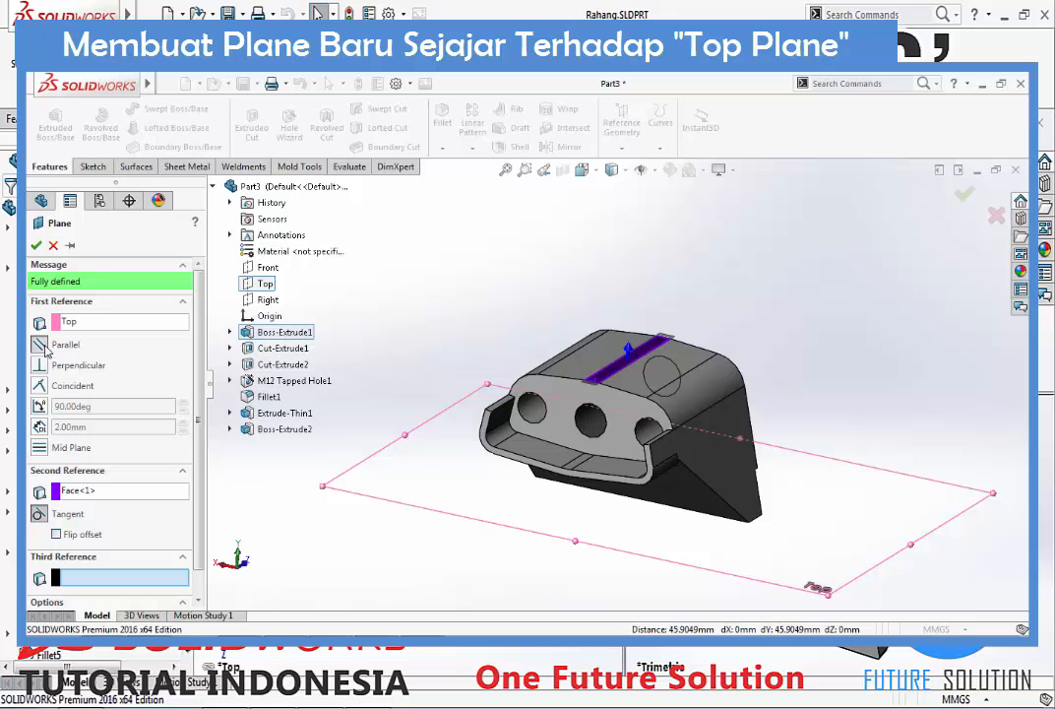
scroll(600, 384, "down", 4)
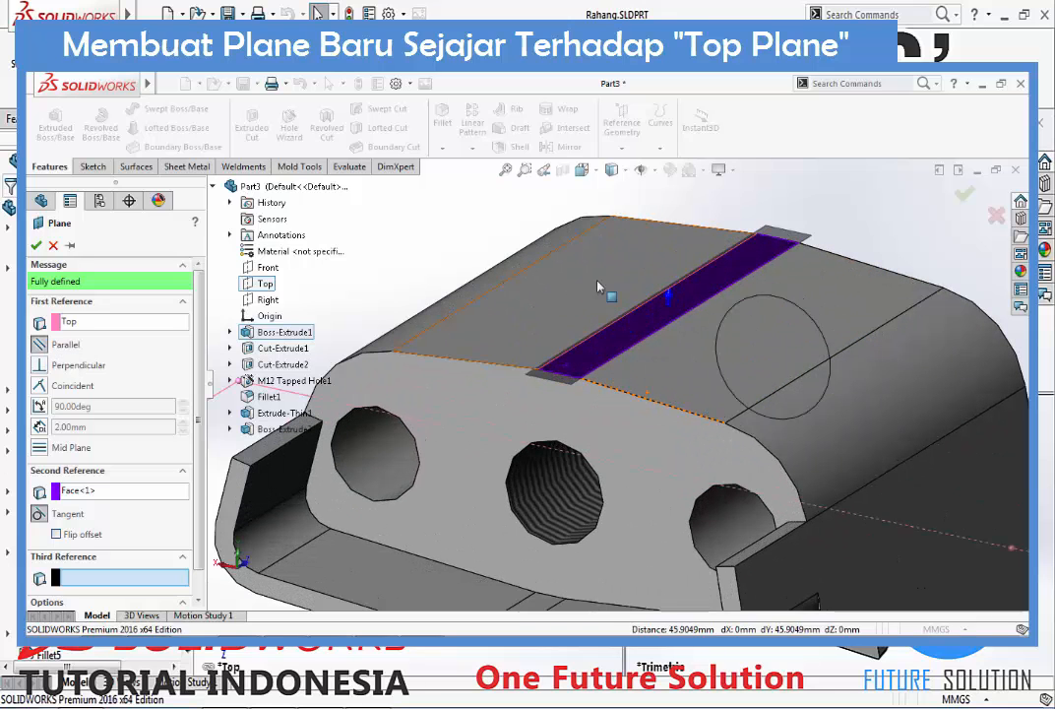